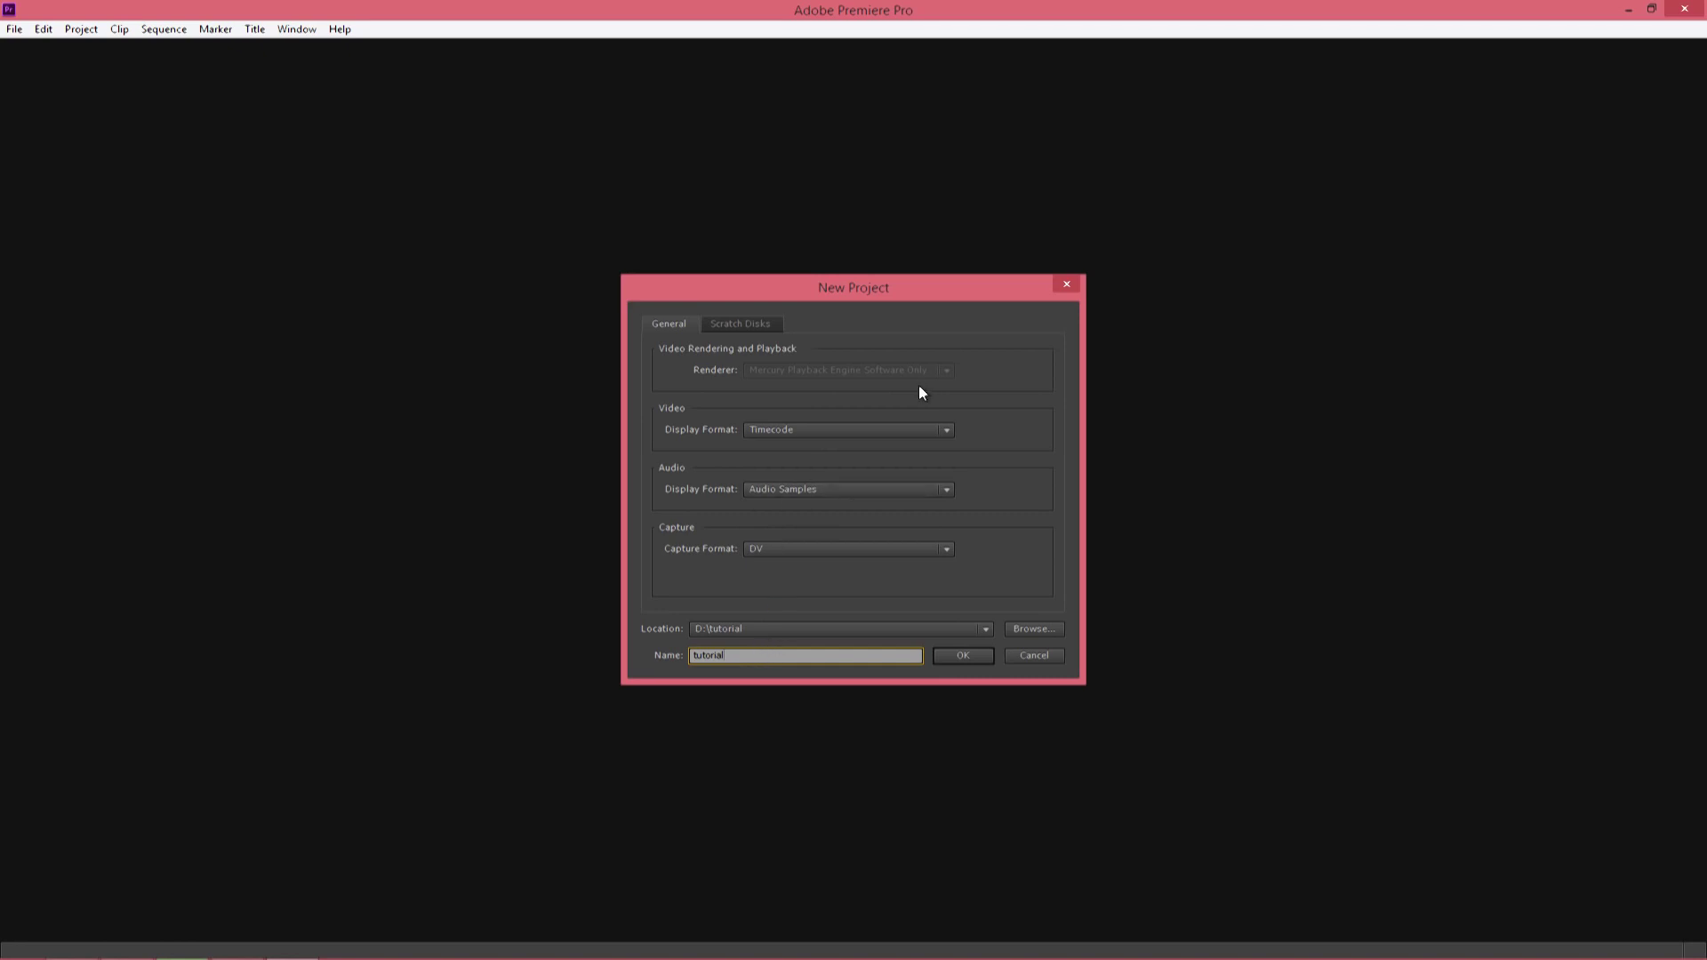
Create the tutorial project in D:\tutorial, overwriting the existing one.
click(960, 655)
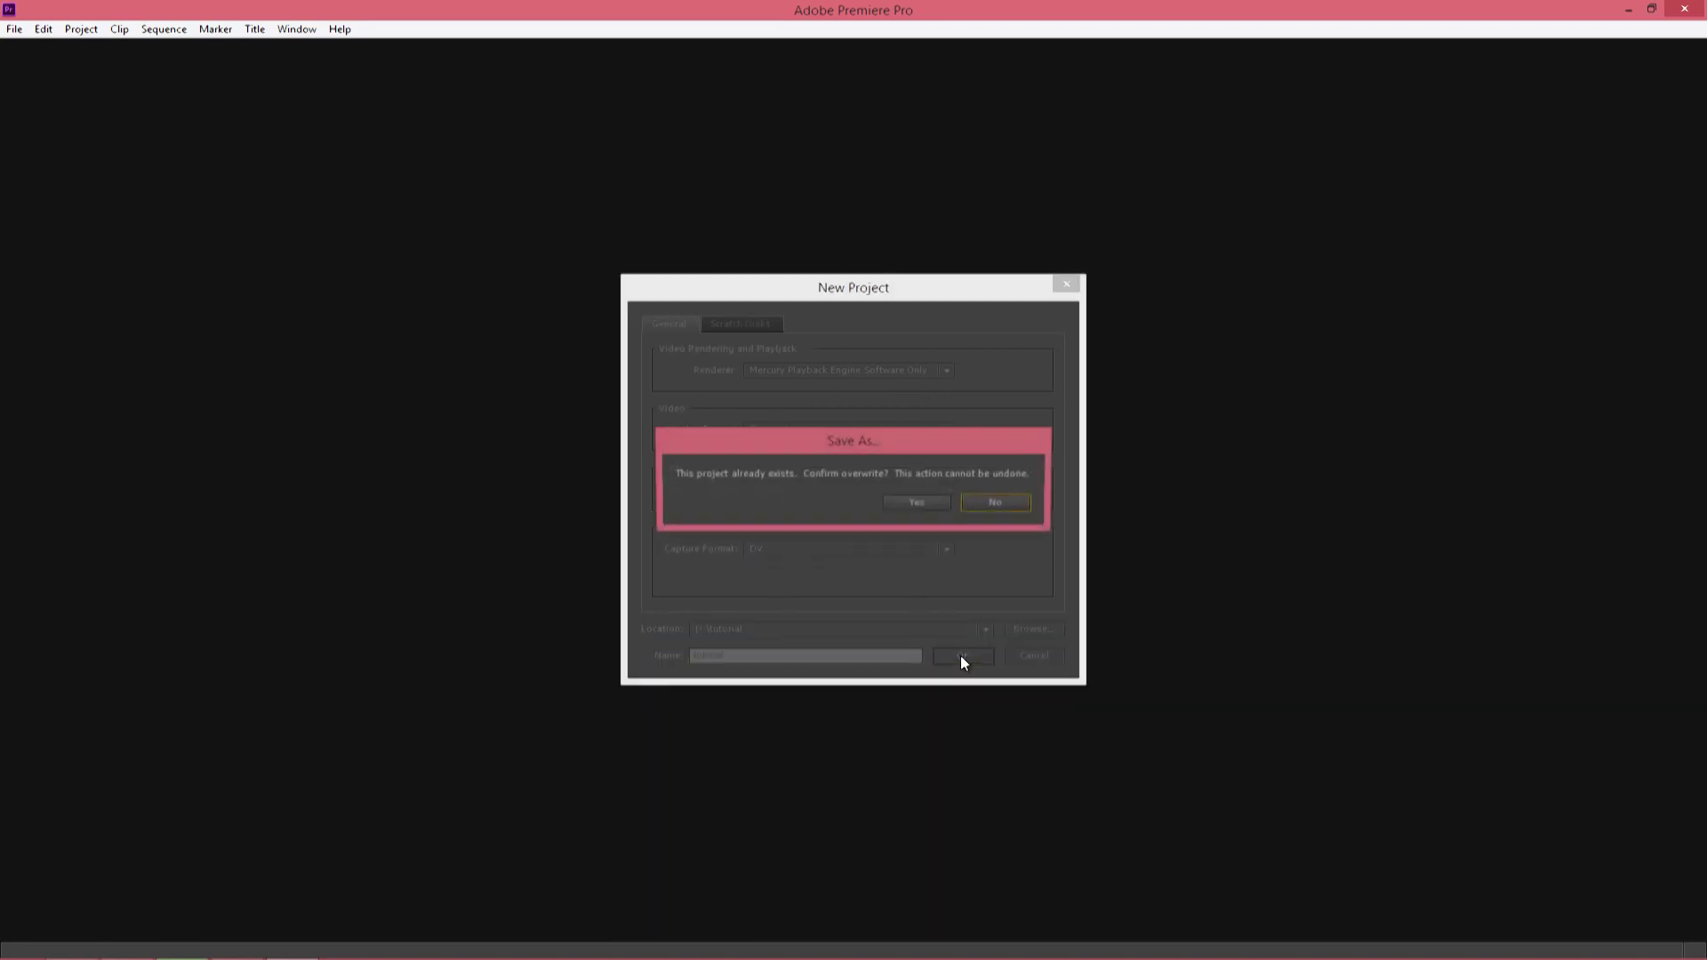
click(915, 504)
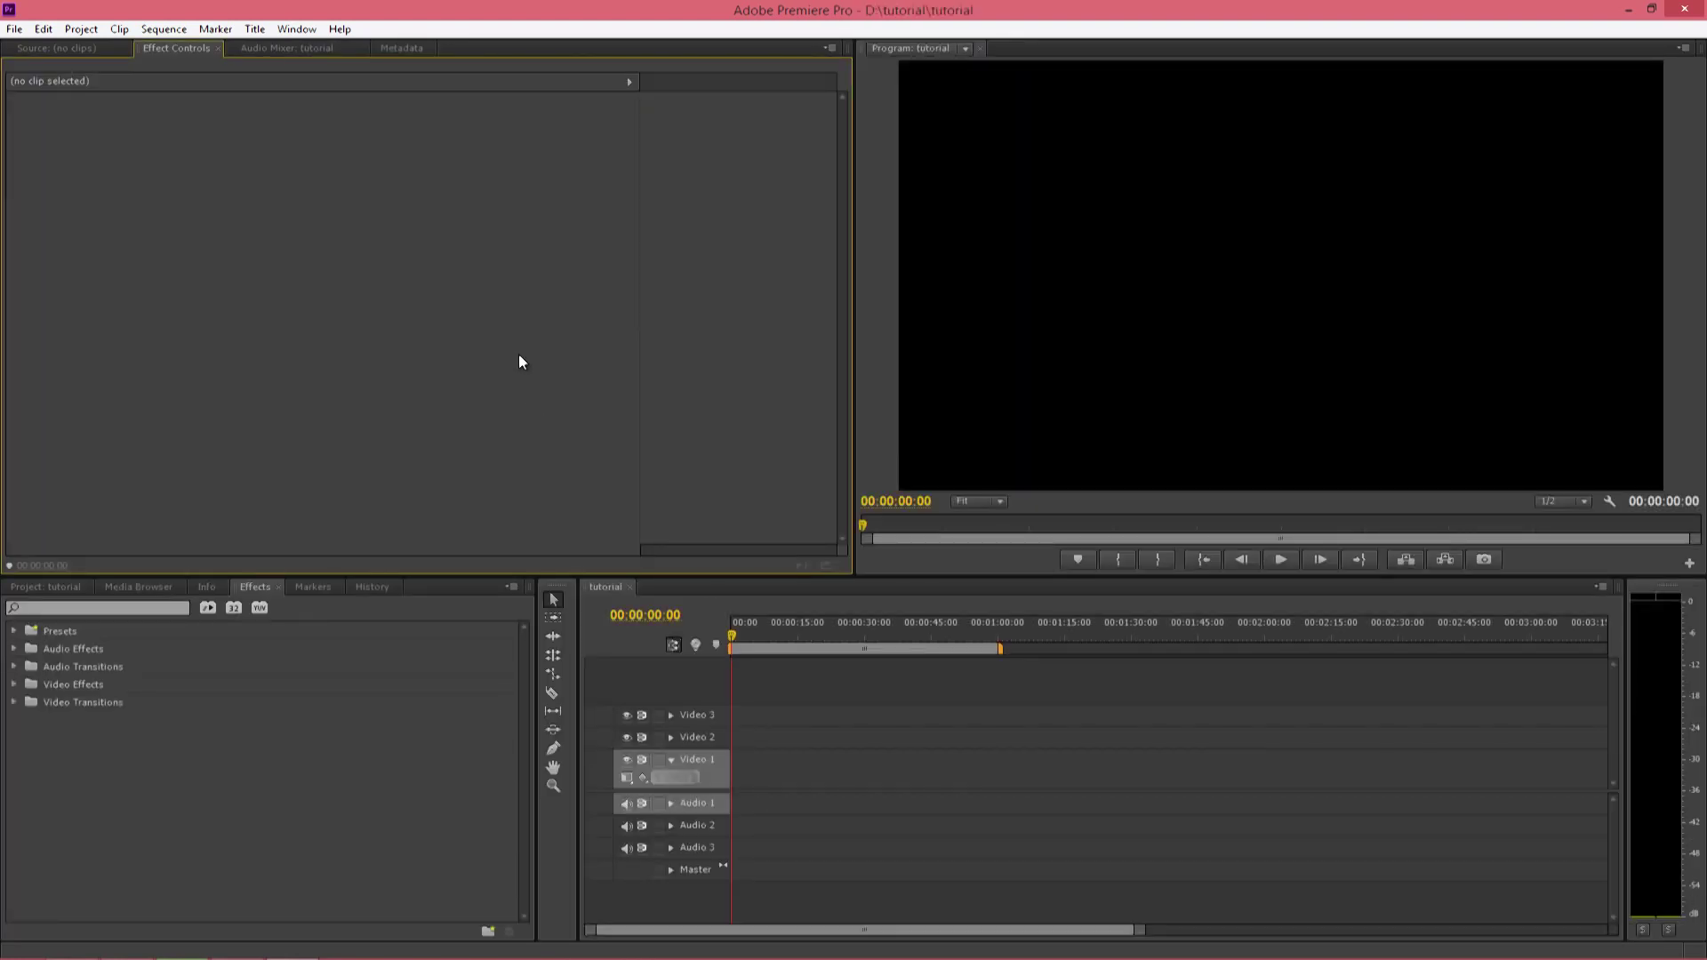
Create a 1920×1080 Black Video clip and place it at the start of Video 1.
click(12, 29)
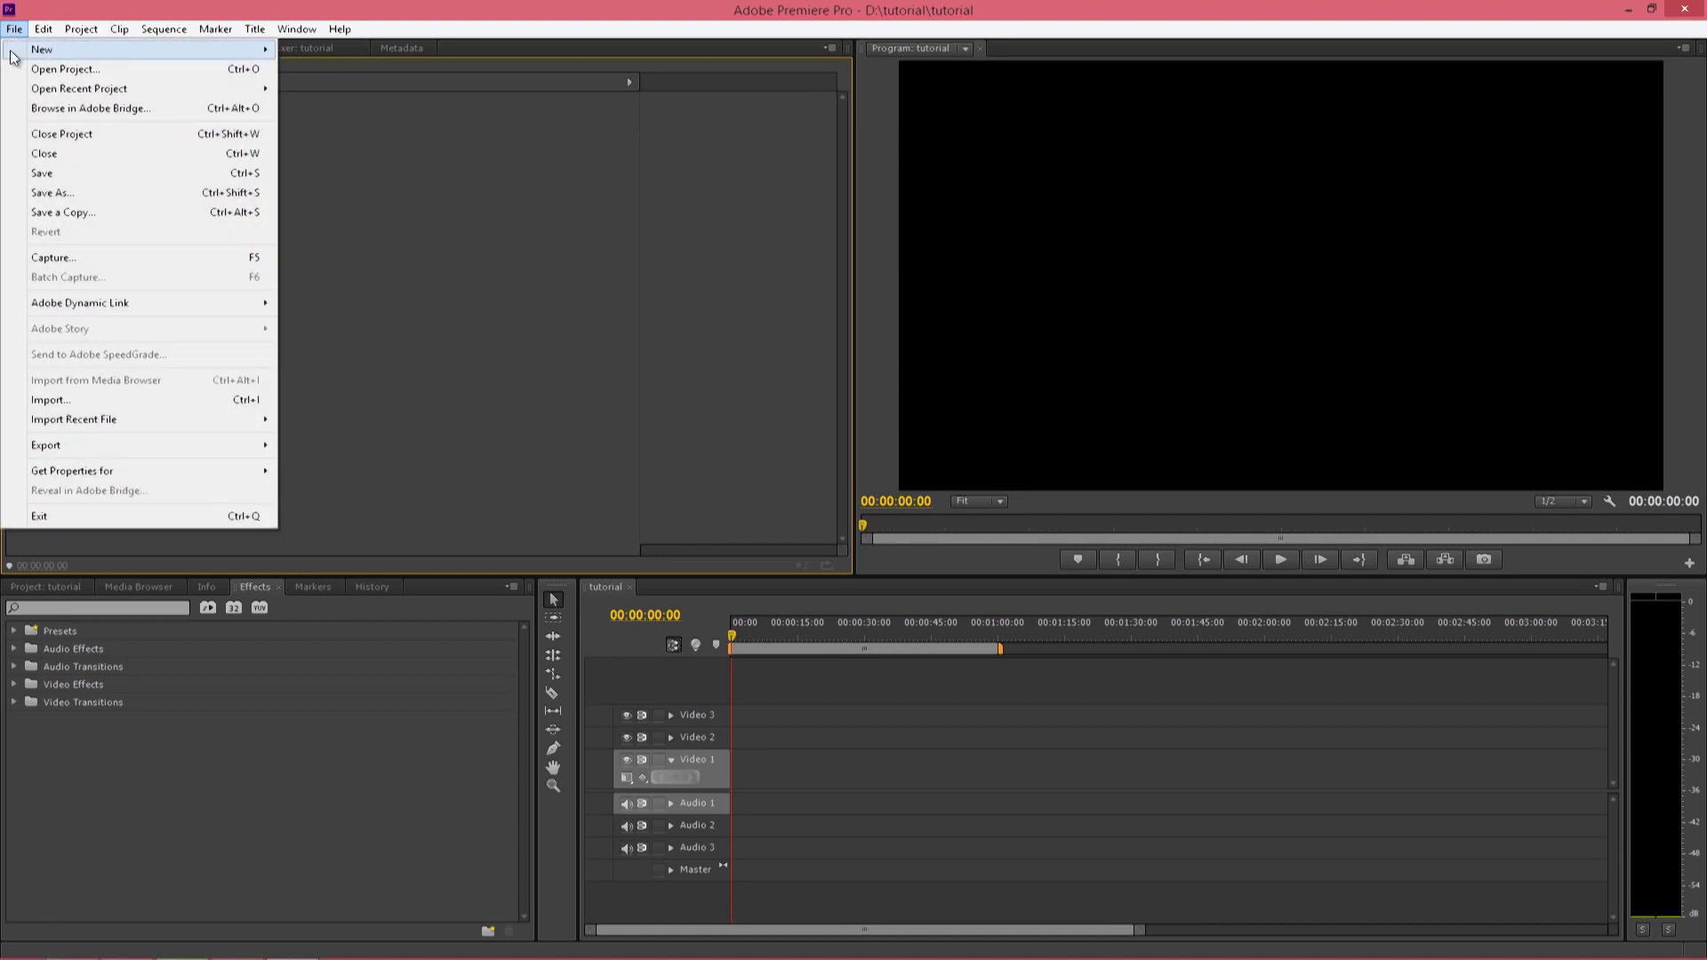
mouse_move(80, 50)
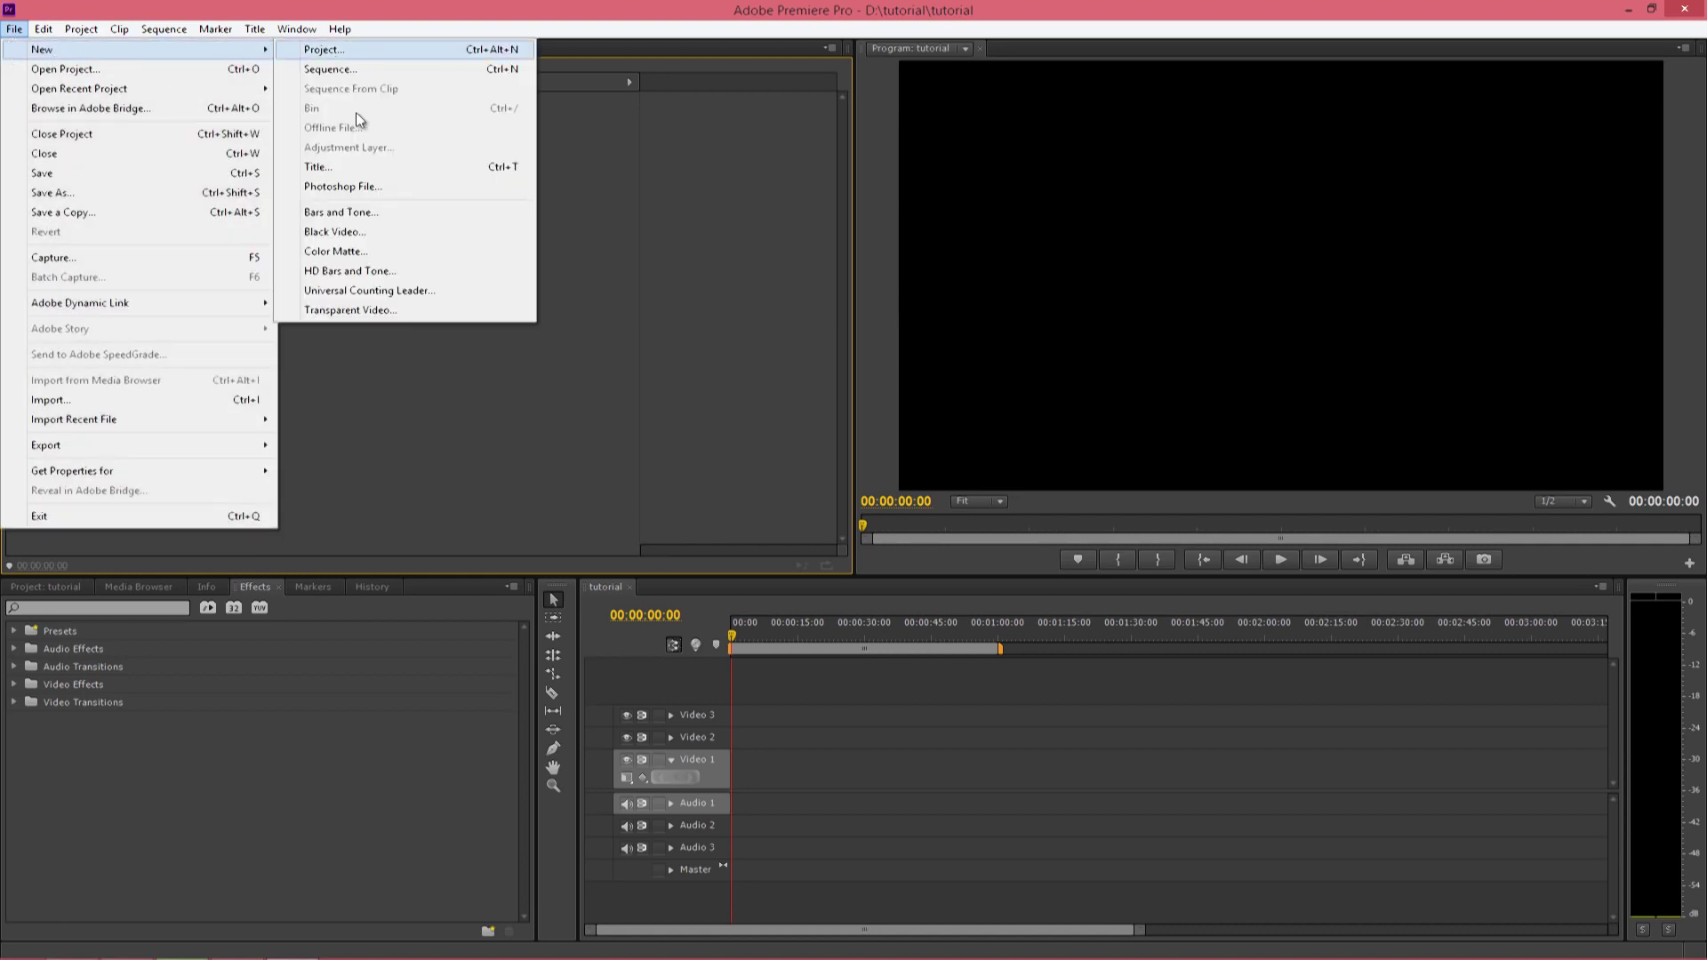
click(338, 233)
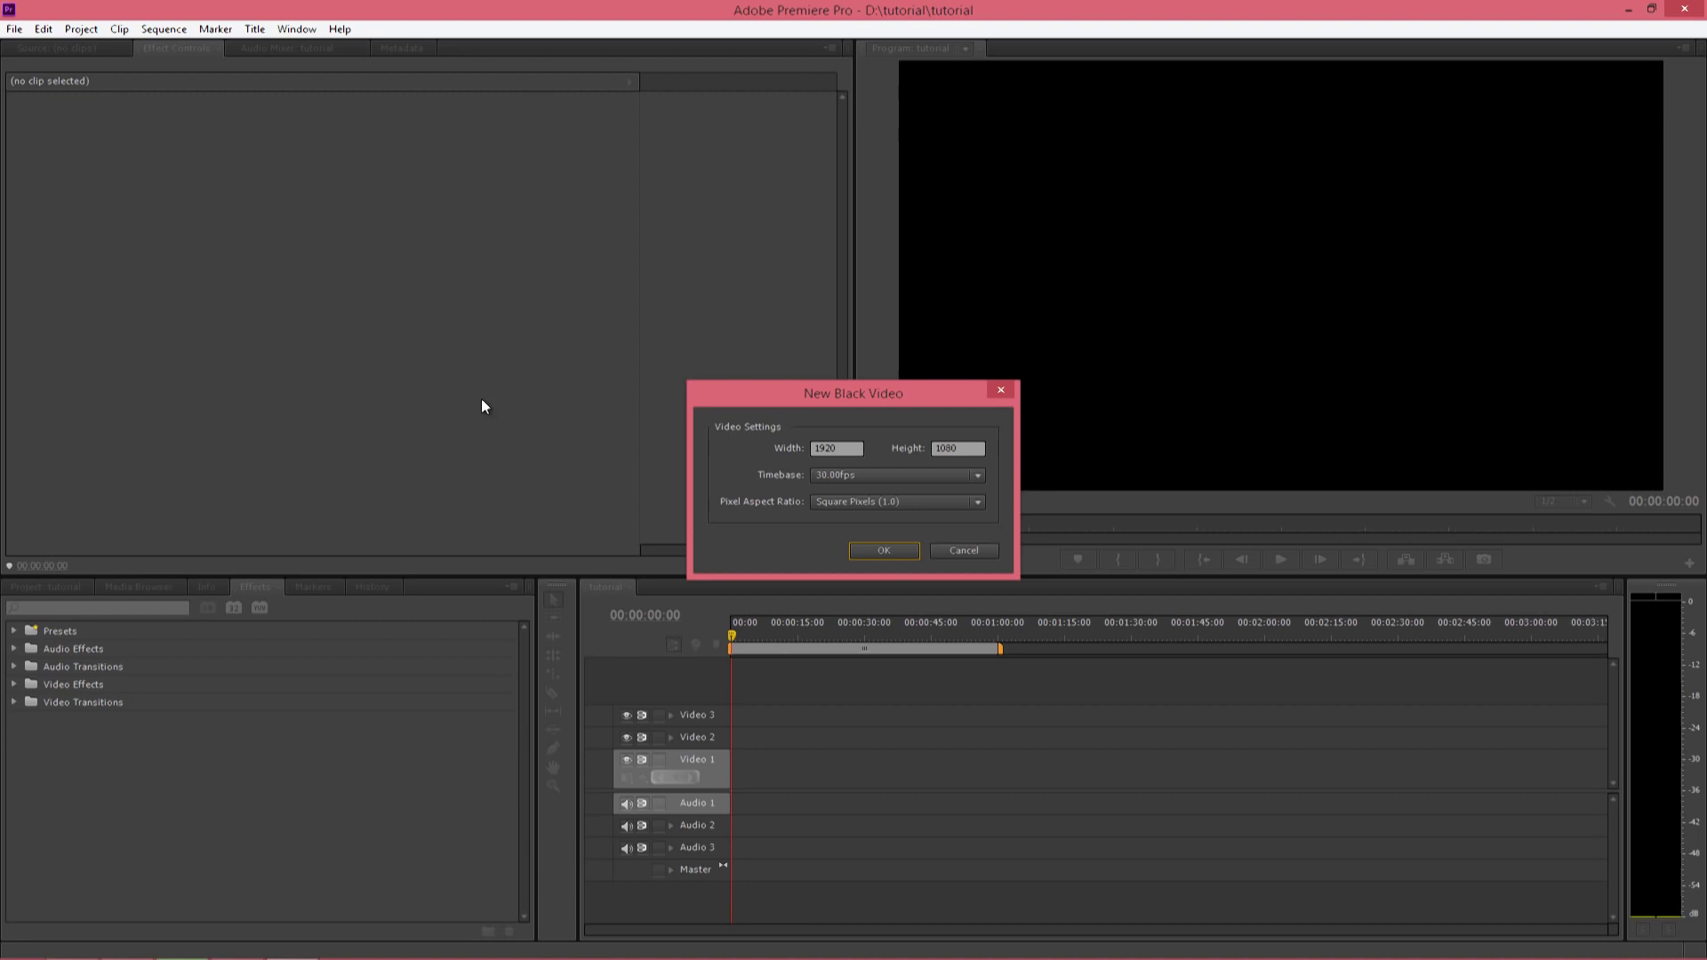
click(871, 551)
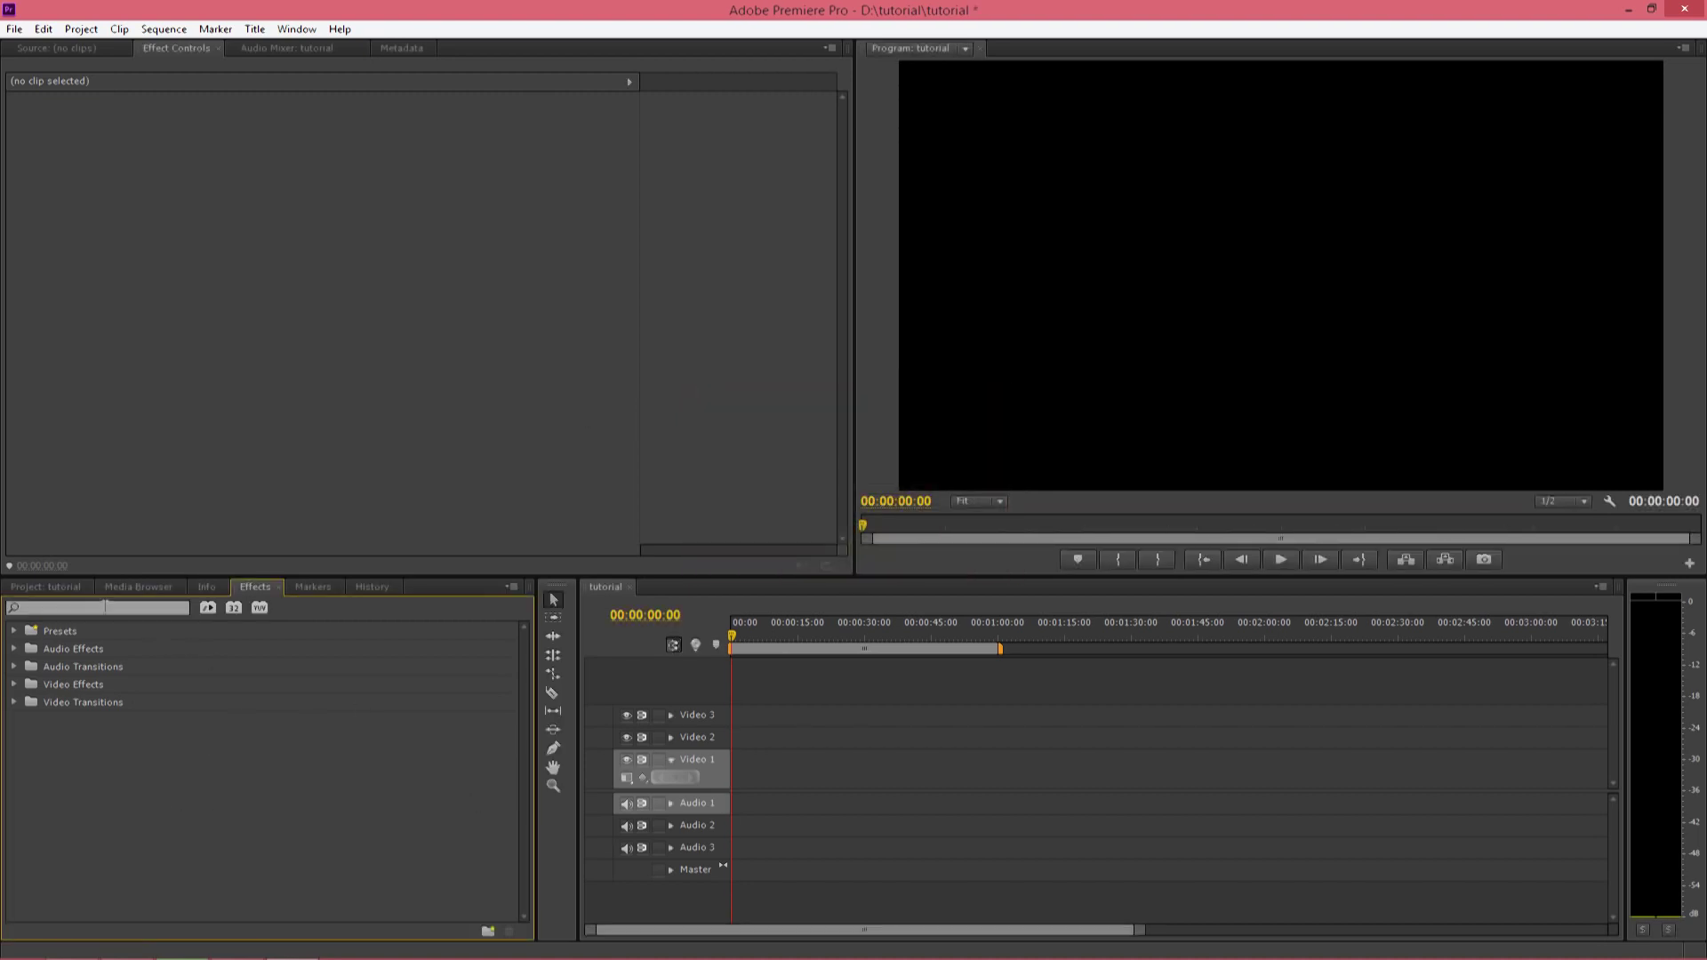
drag(676, 779, 740, 766)
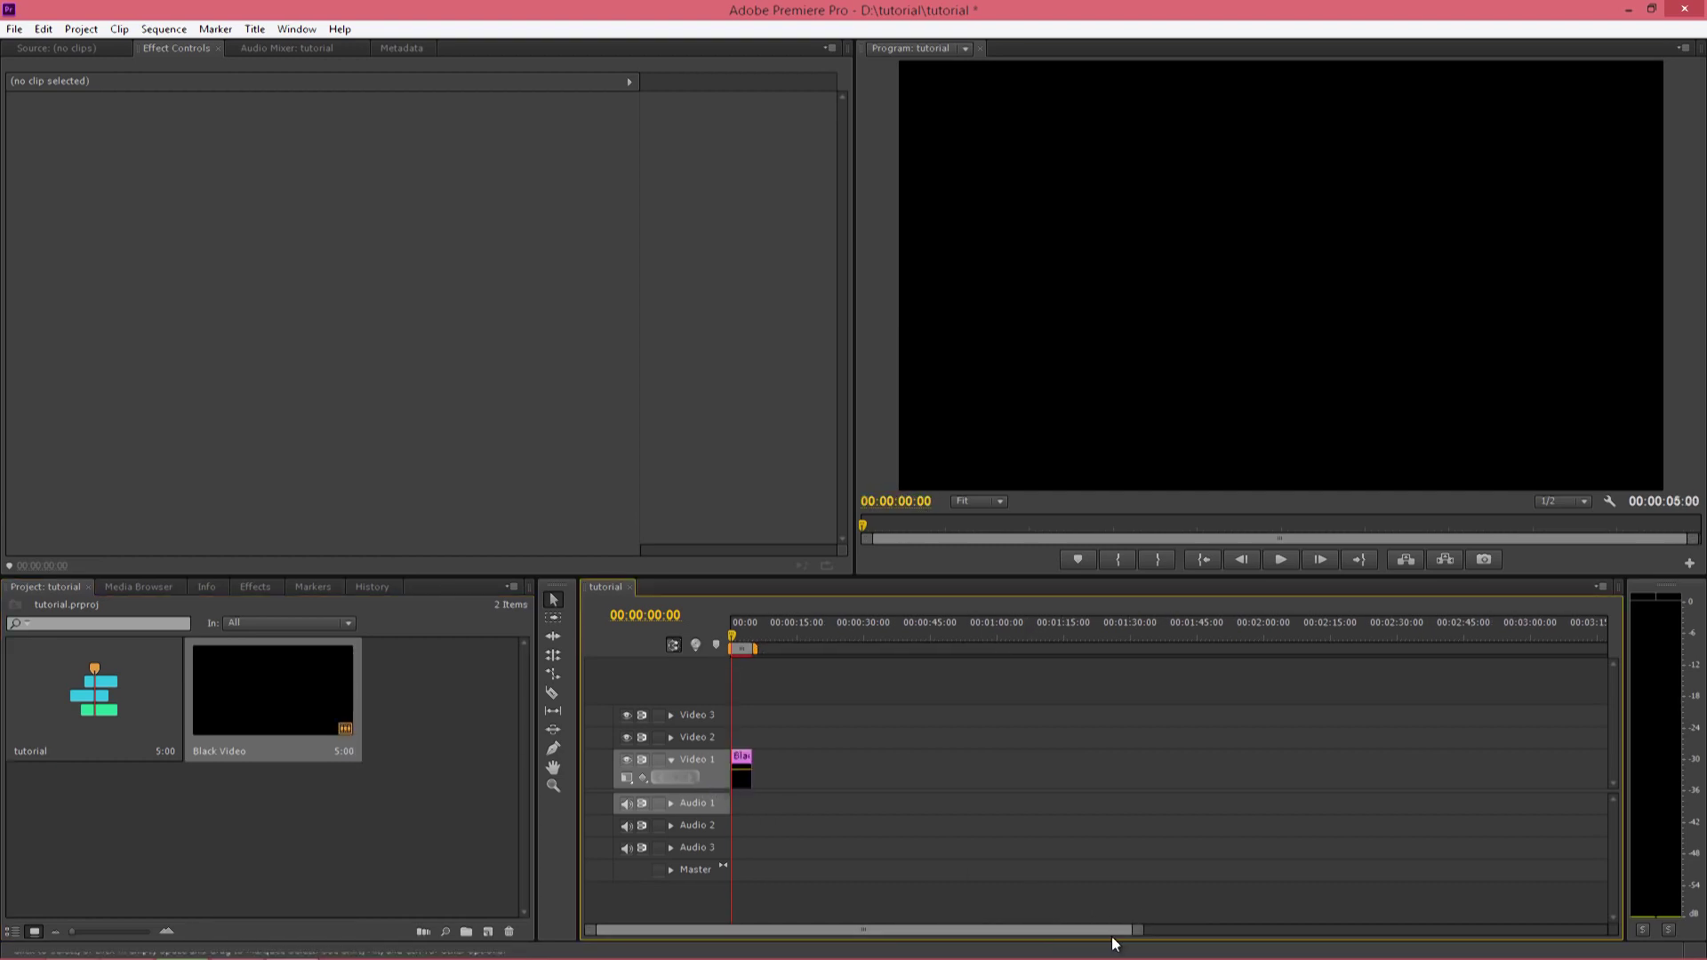
drag(1135, 929, 964, 929)
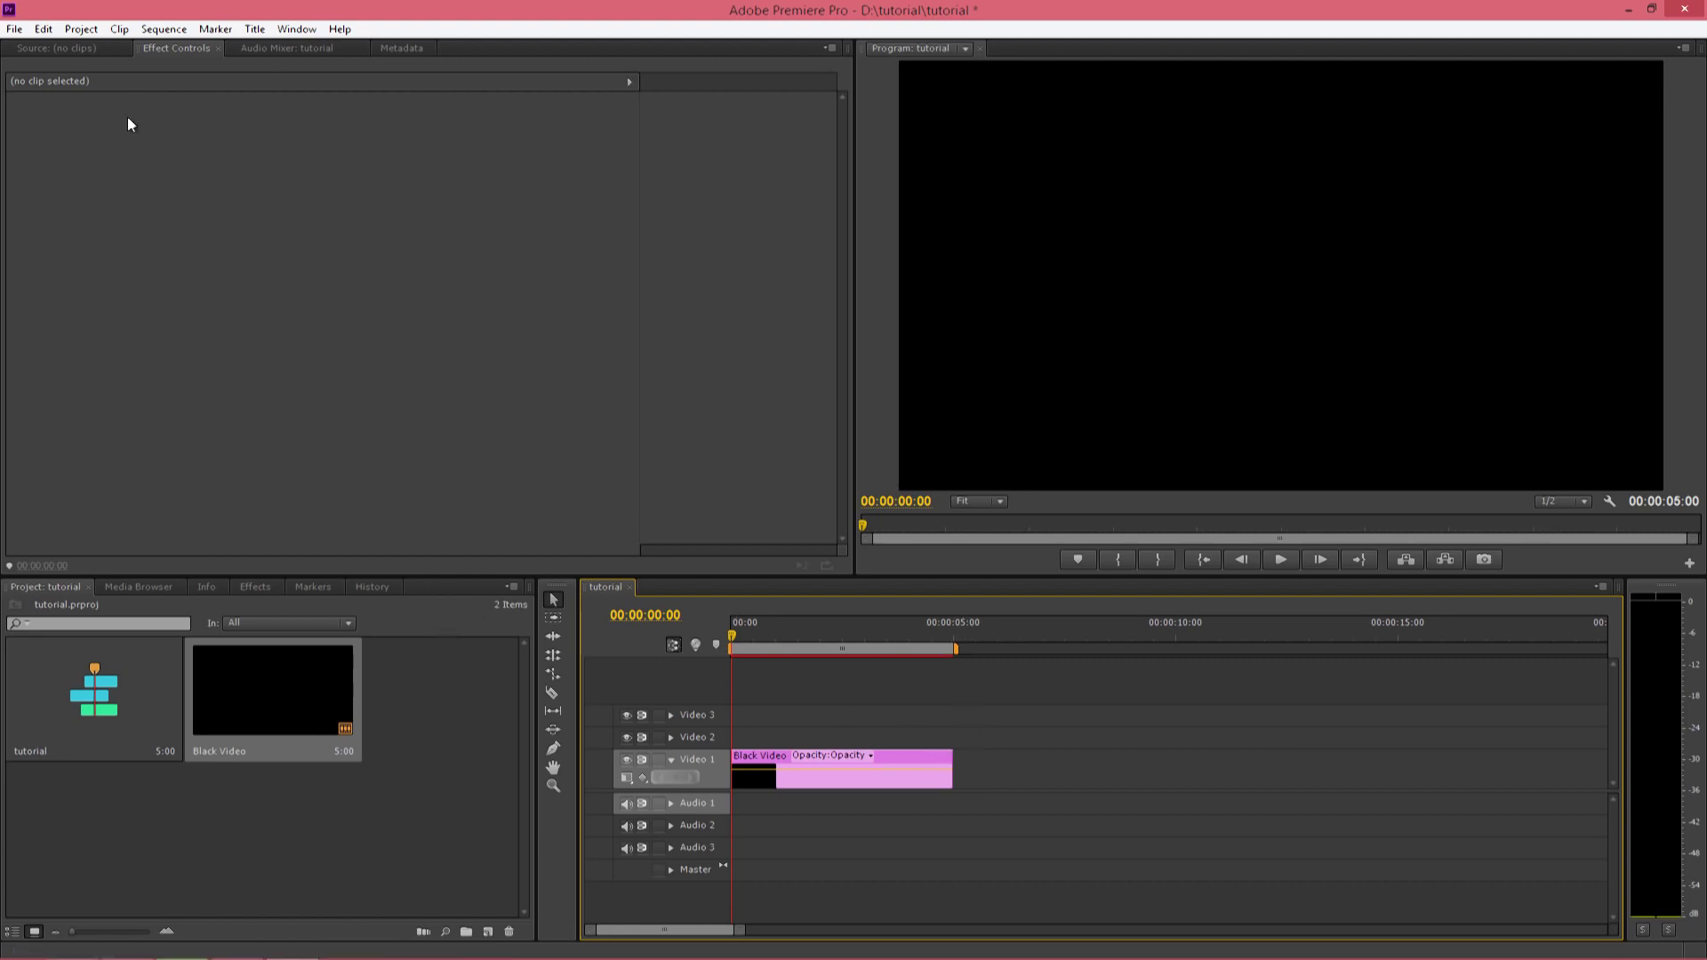
Create a new title and type the text USG.
click(14, 29)
mouse_move(133, 50)
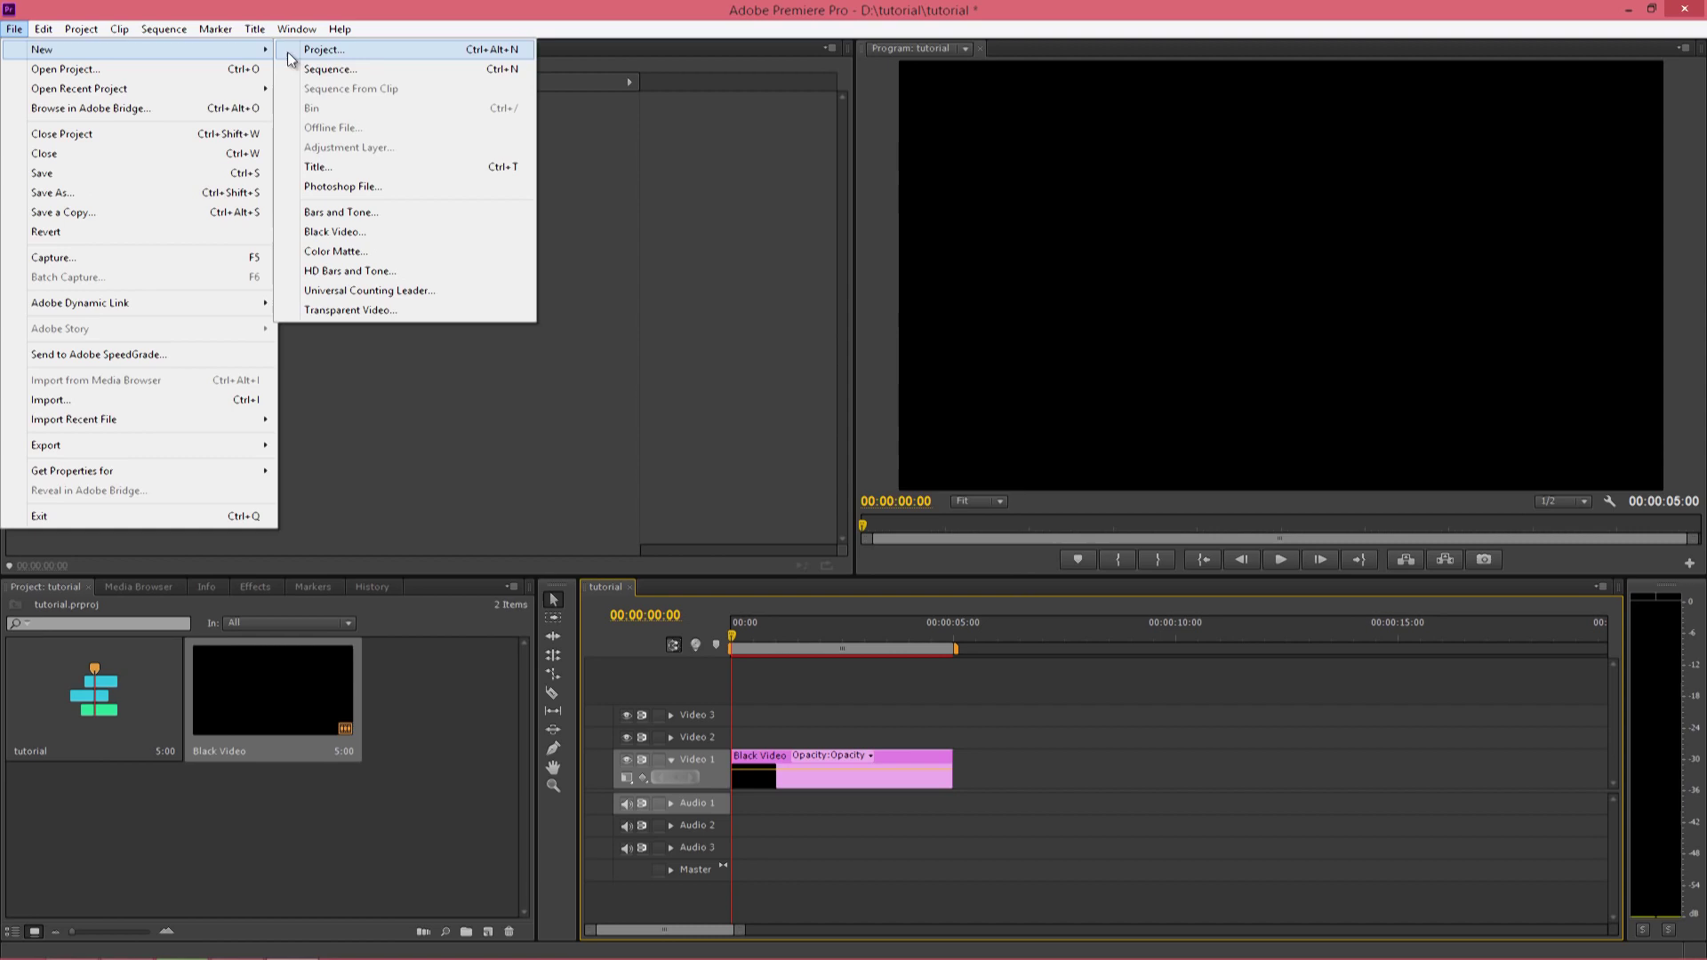
click(320, 166)
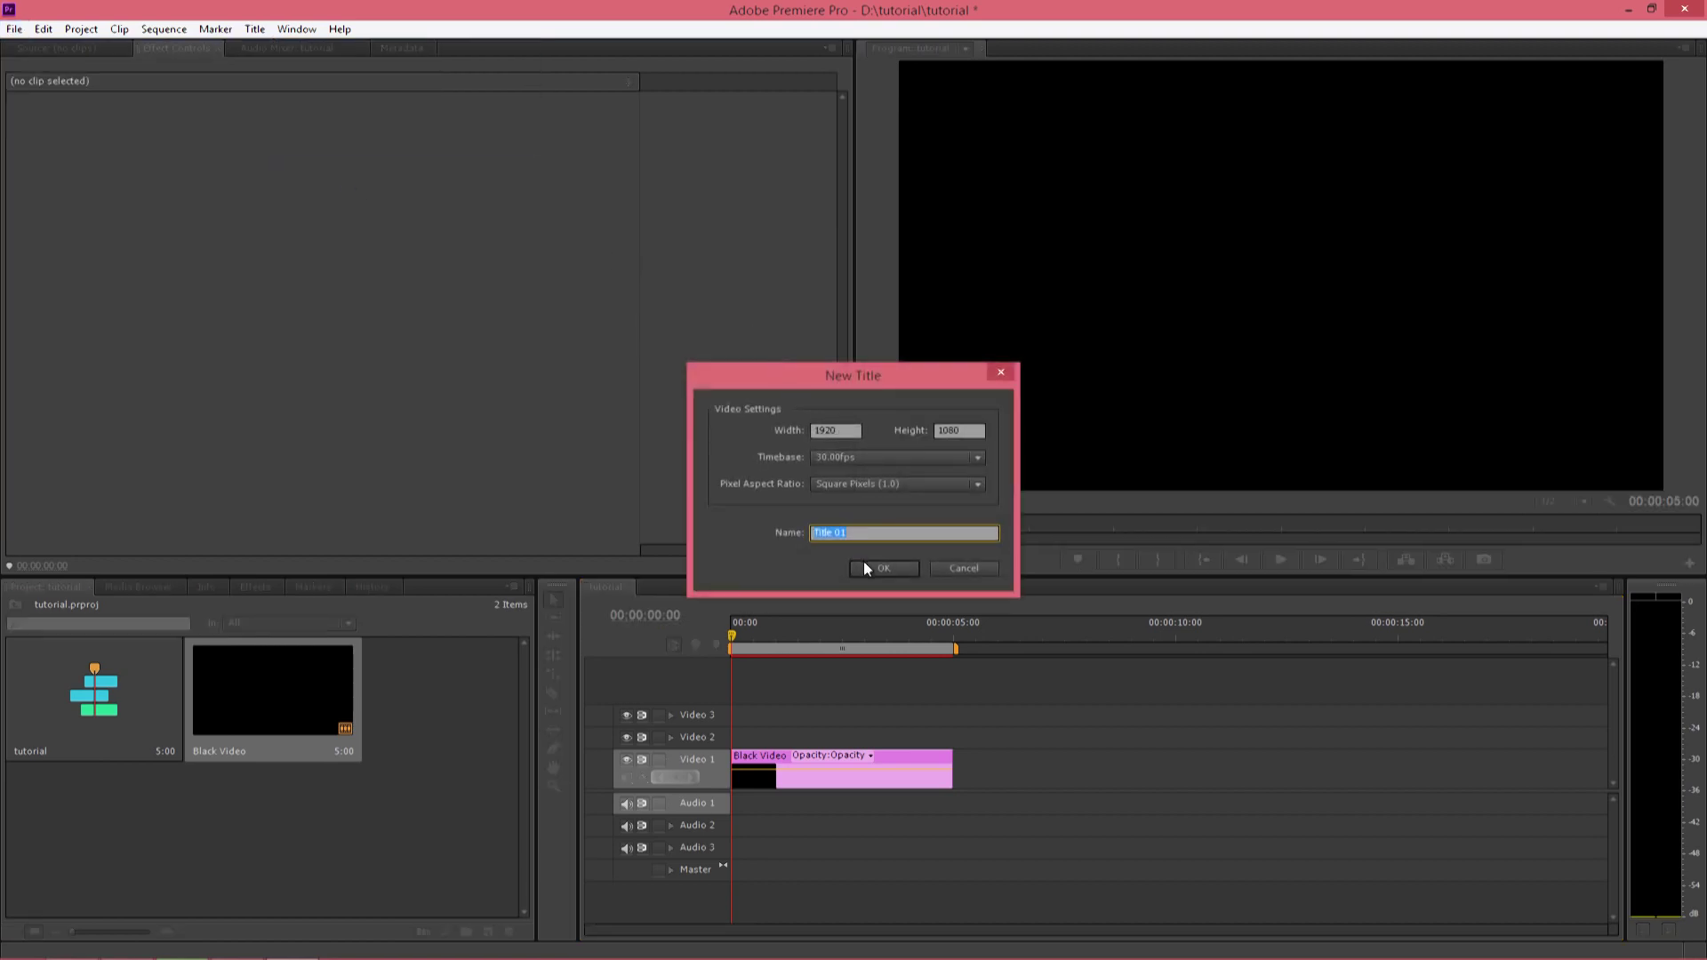
click(866, 568)
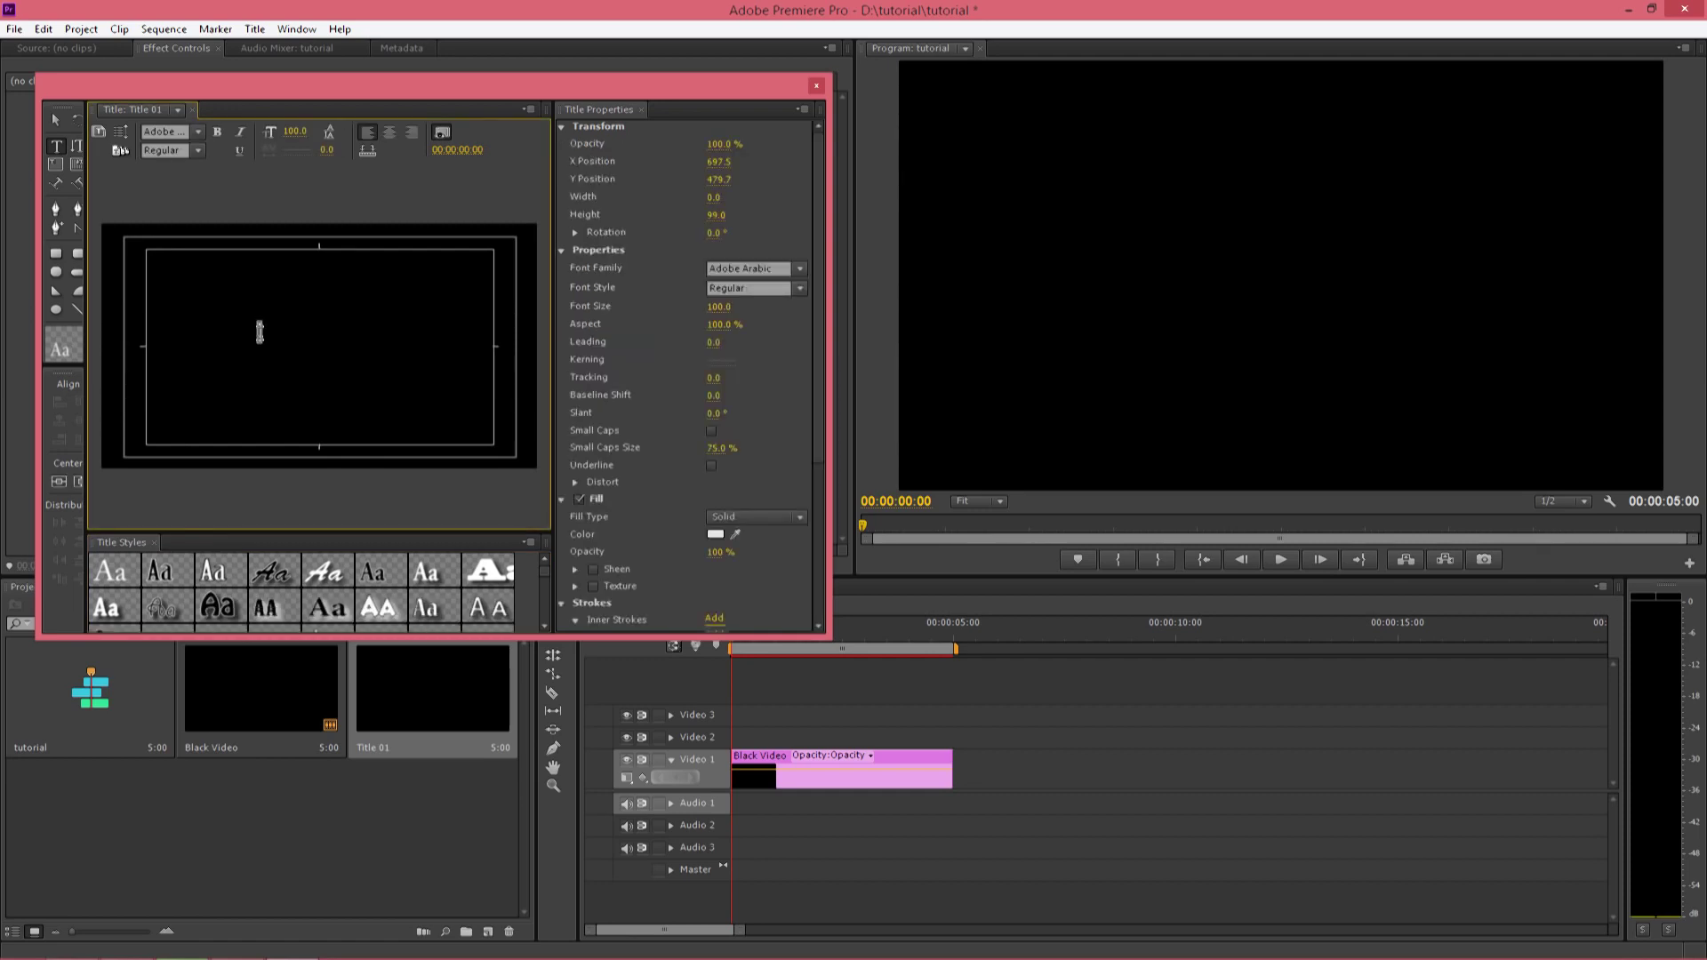
text(USG)
Set the USG text to Arial Black with a white fill.
click(800, 268)
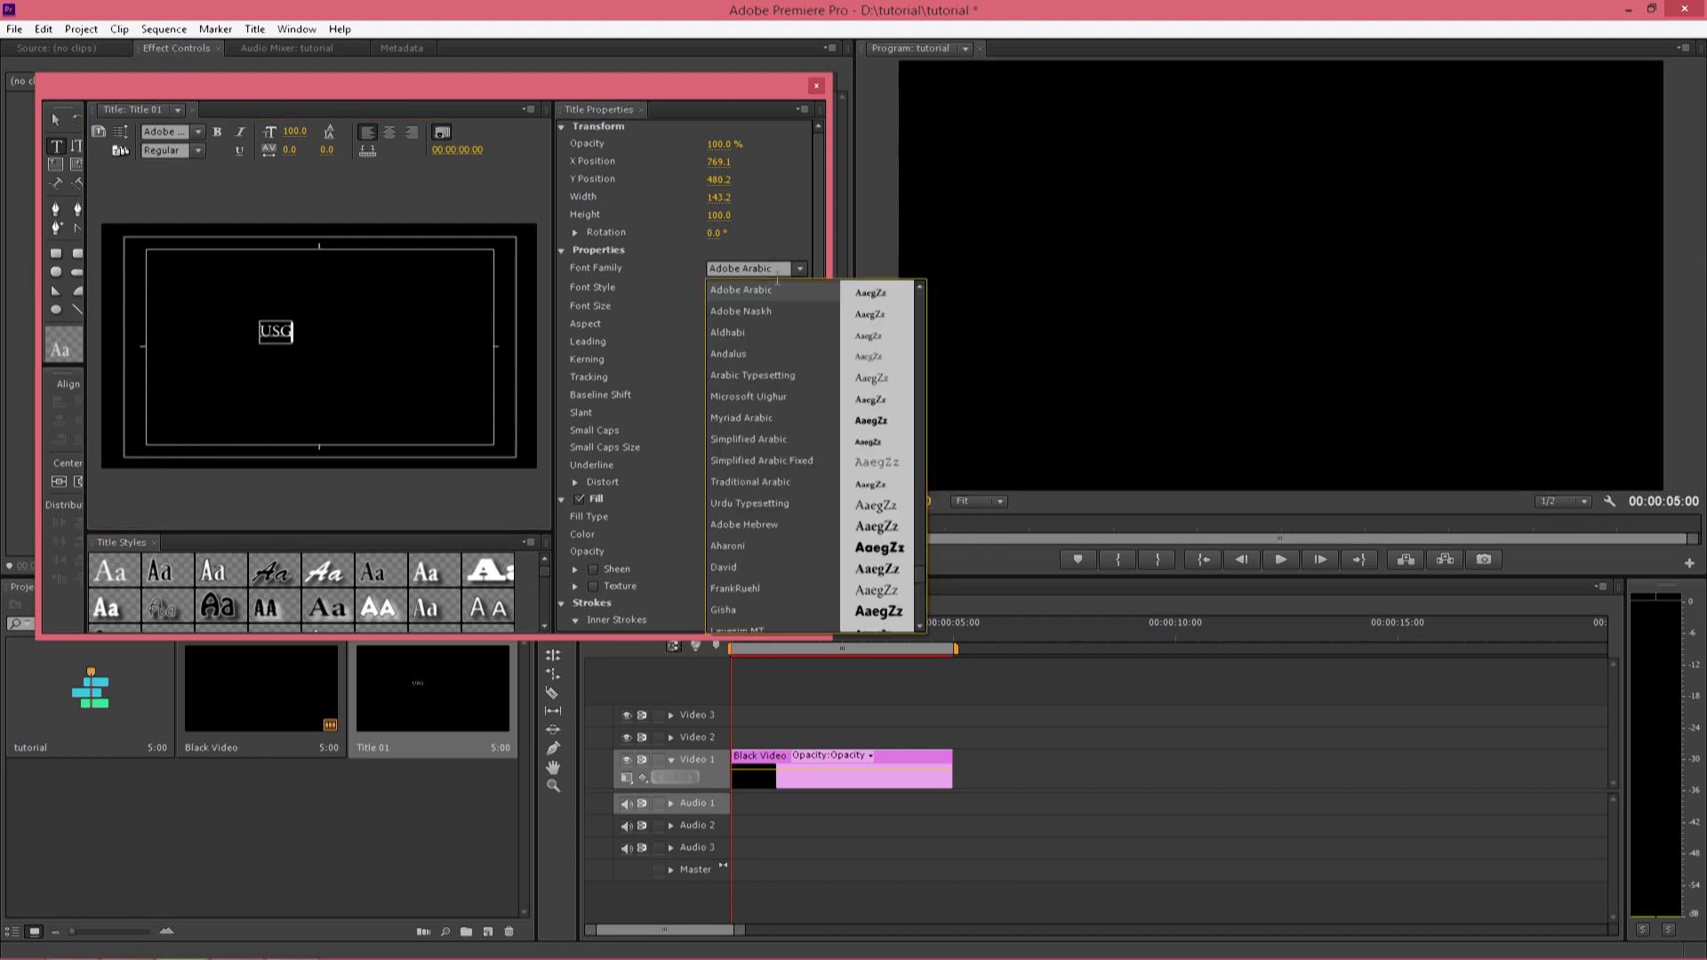
click(757, 270)
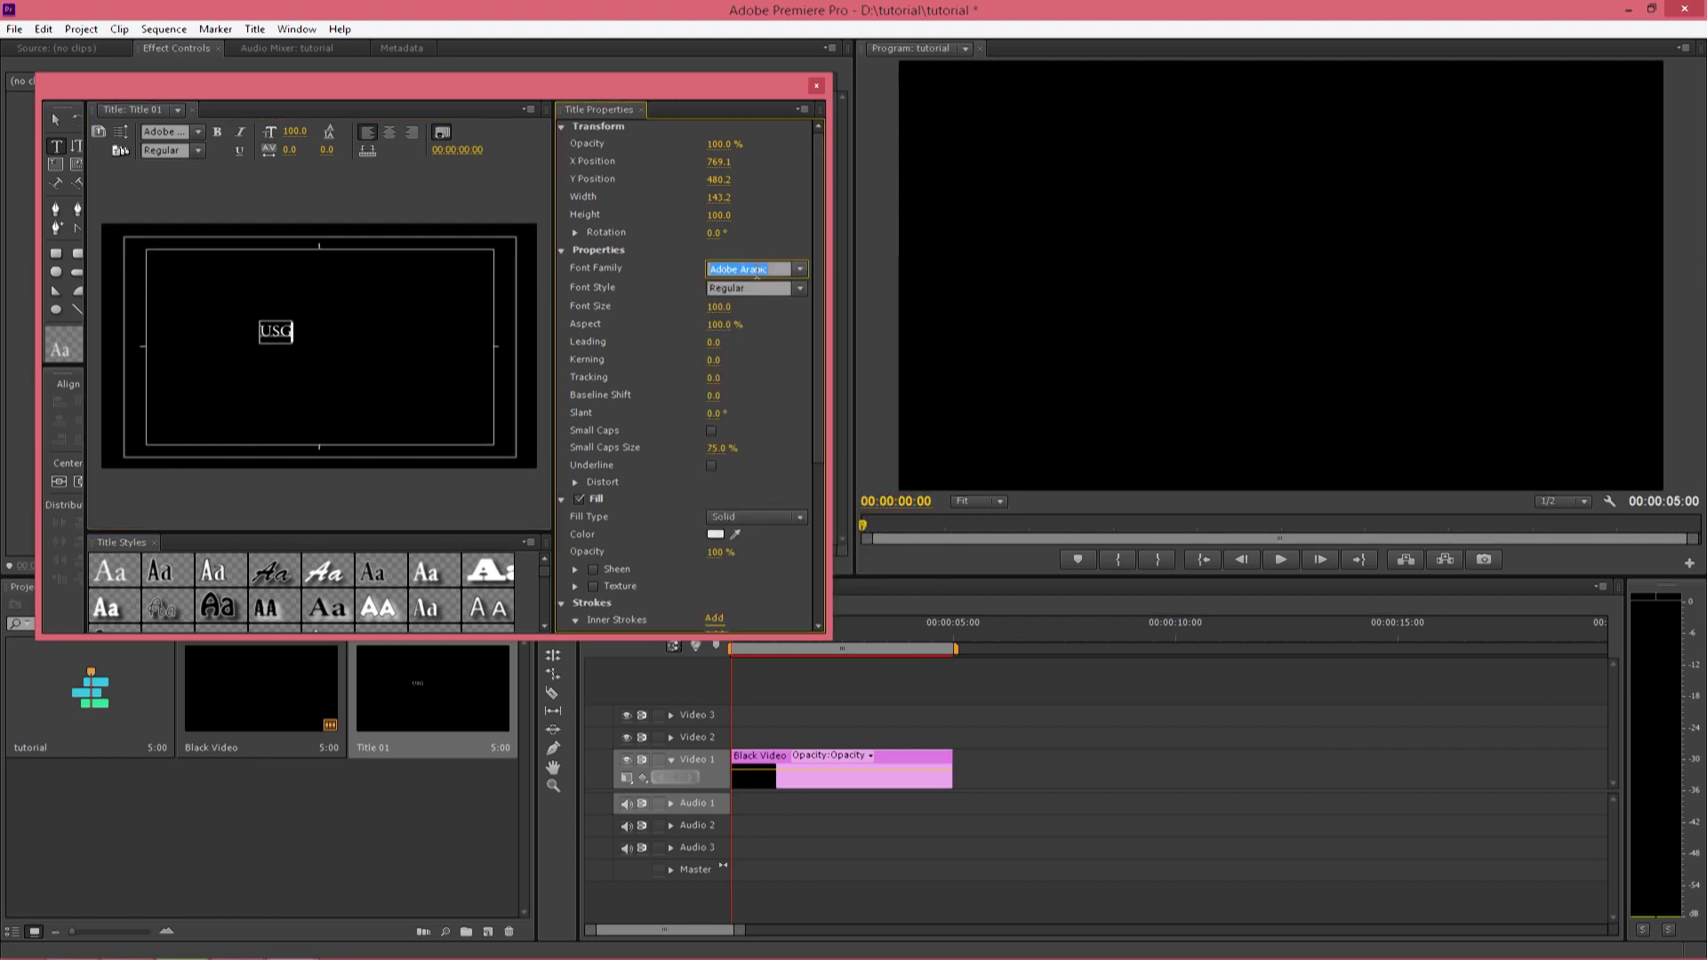
text(Arial)
key(Return)
click(796, 289)
click(776, 311)
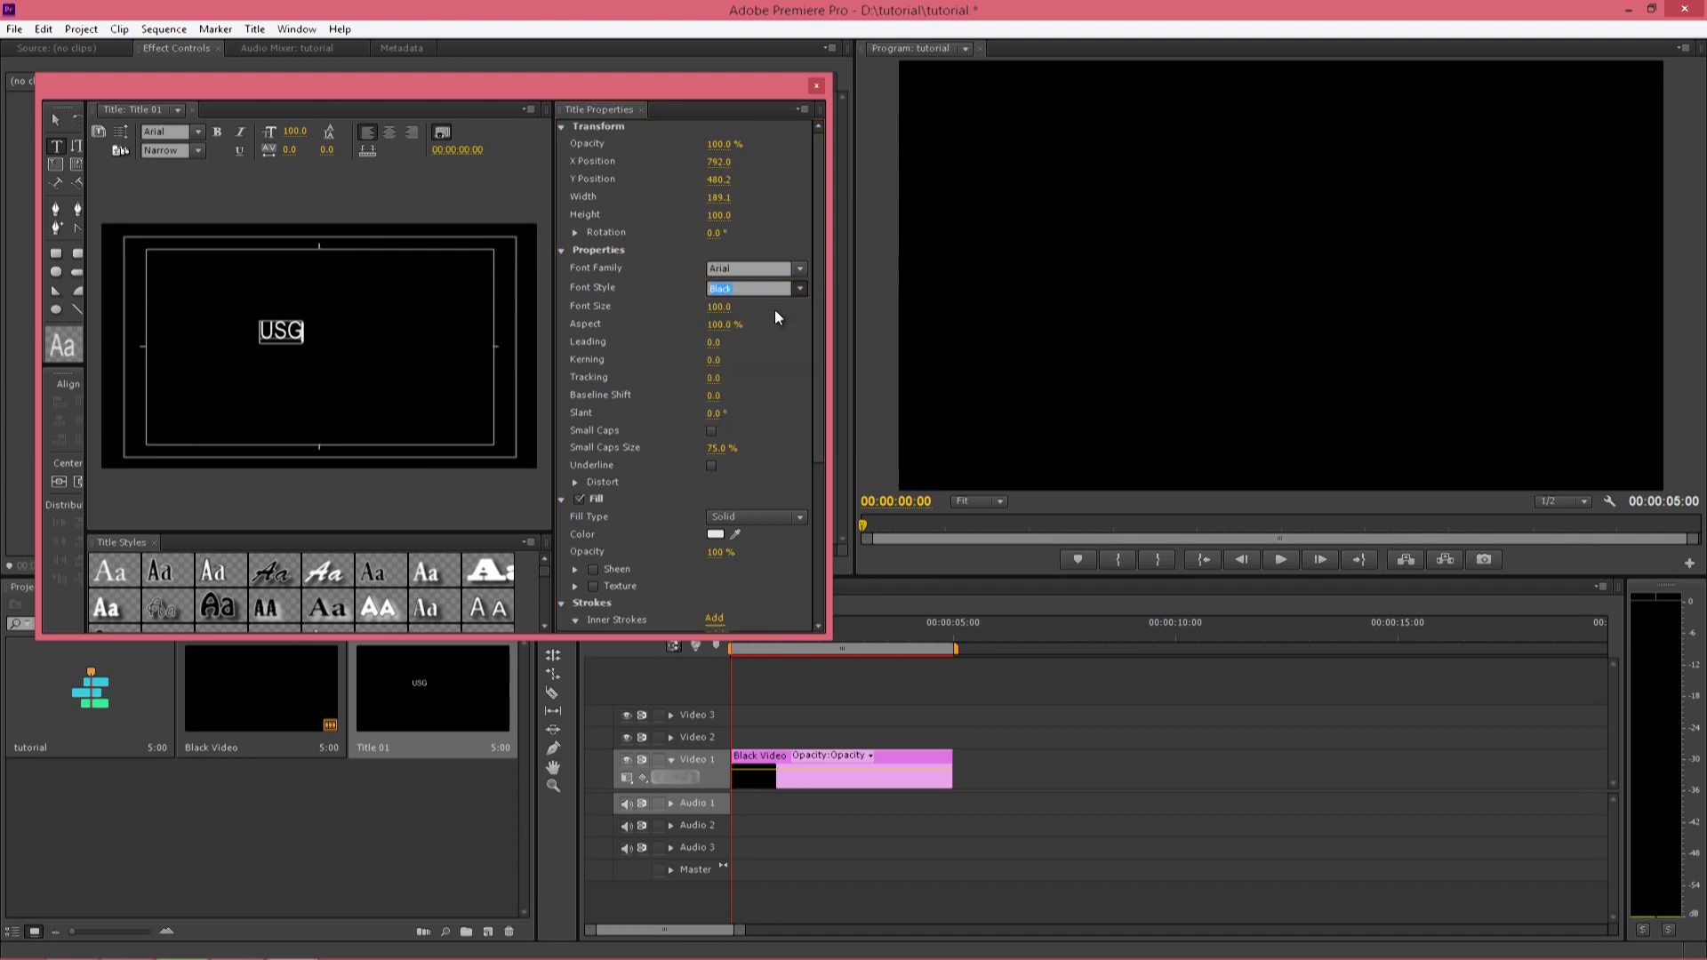
click(716, 537)
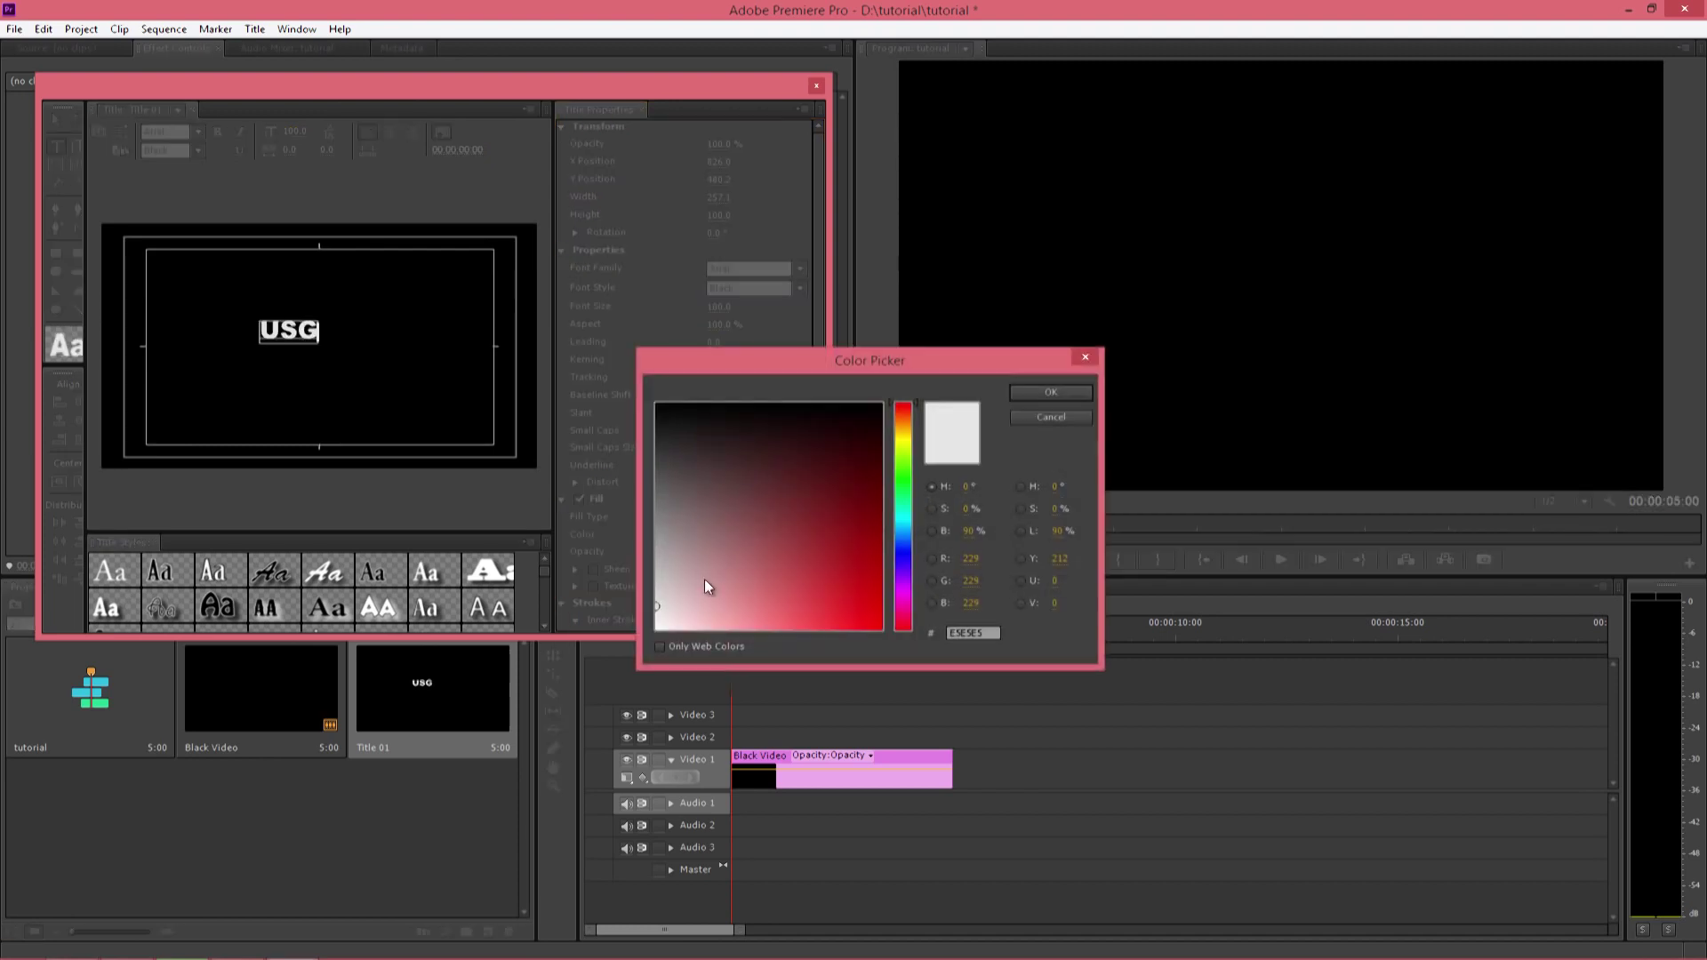
click(1047, 391)
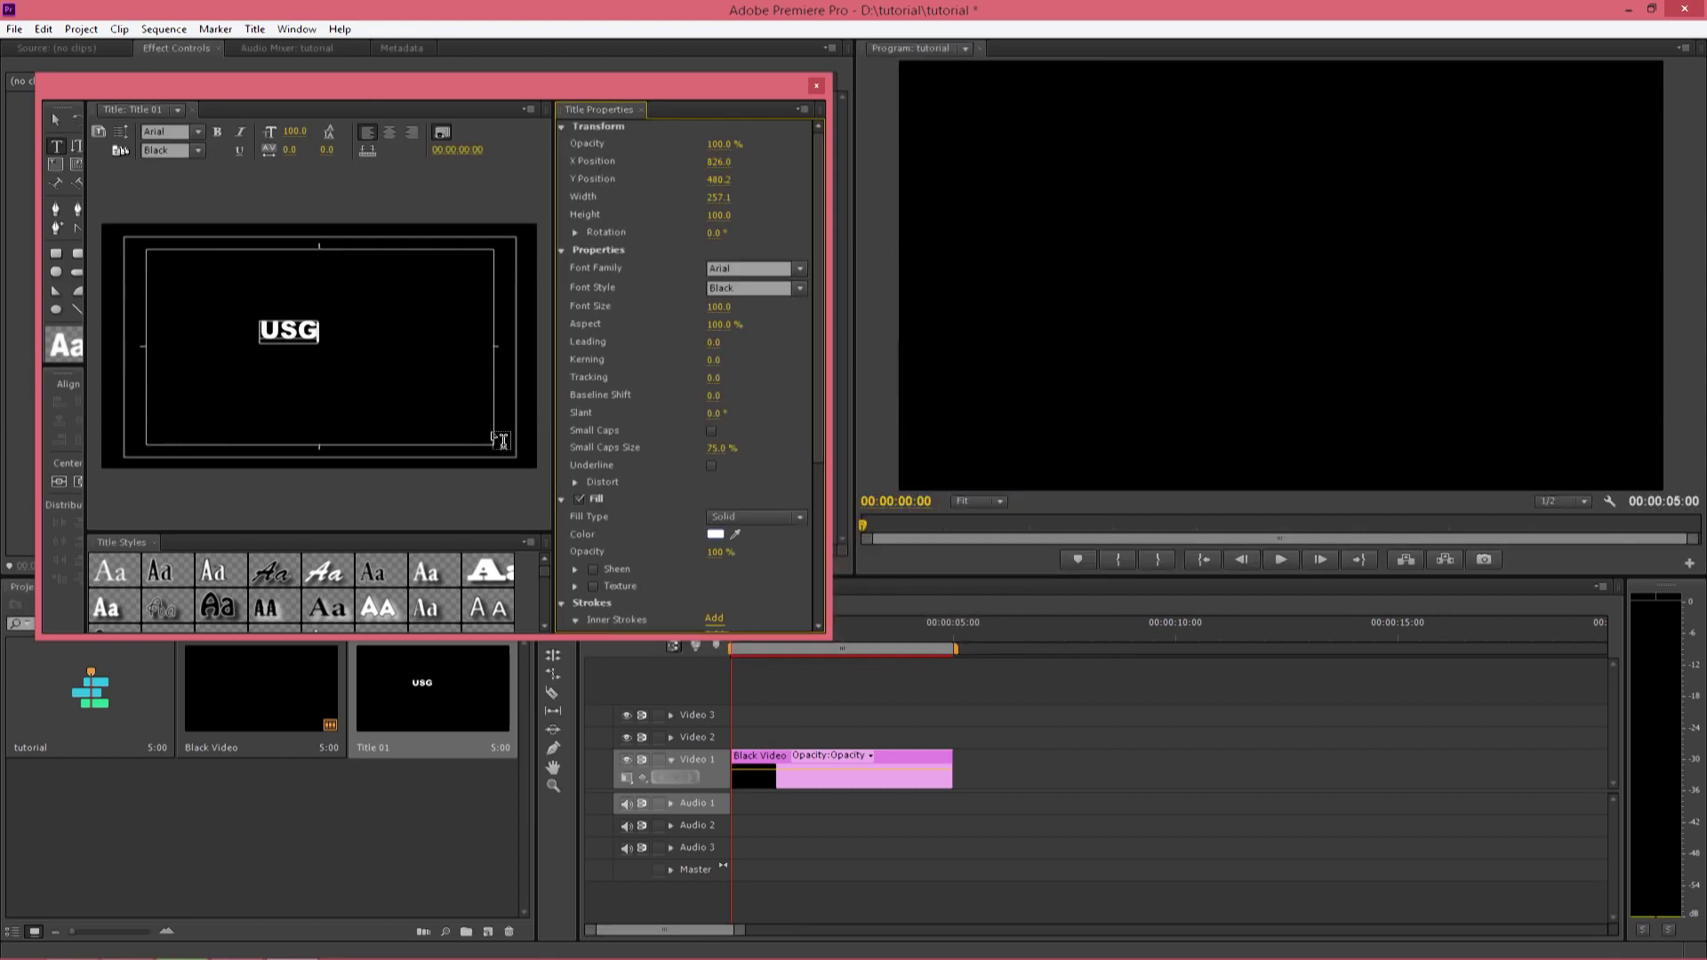
Enlarge the USG text, centre it in the frame, and close the Titler.
click(56, 119)
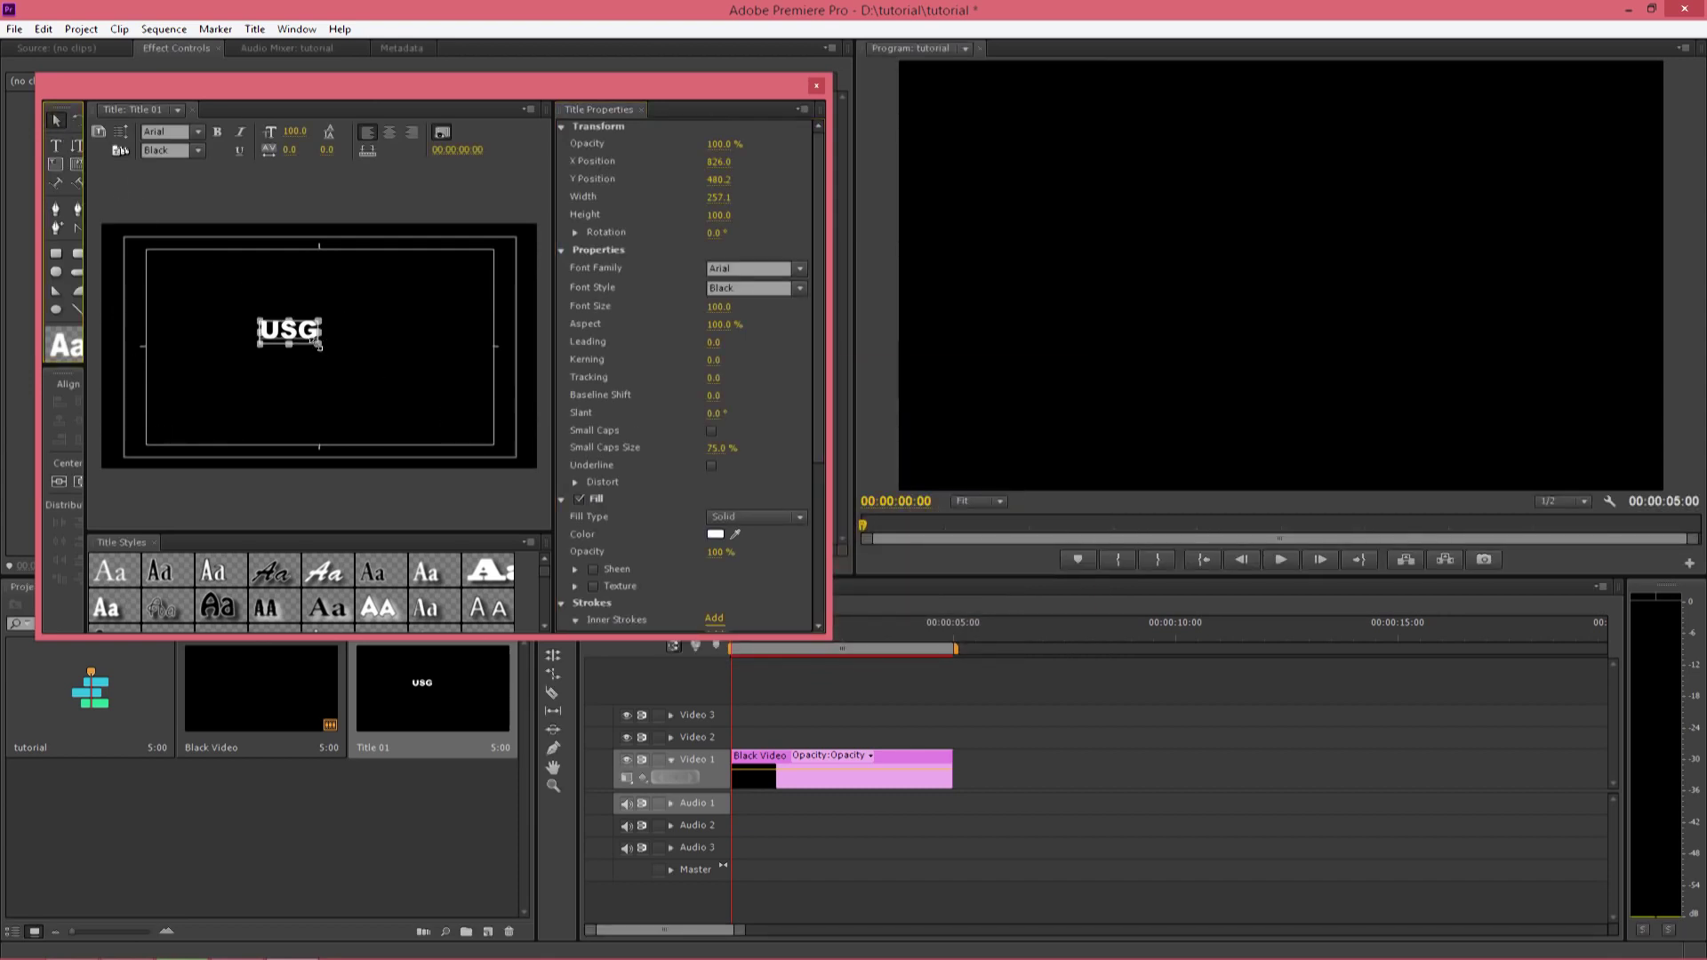
drag(320, 345, 553, 491)
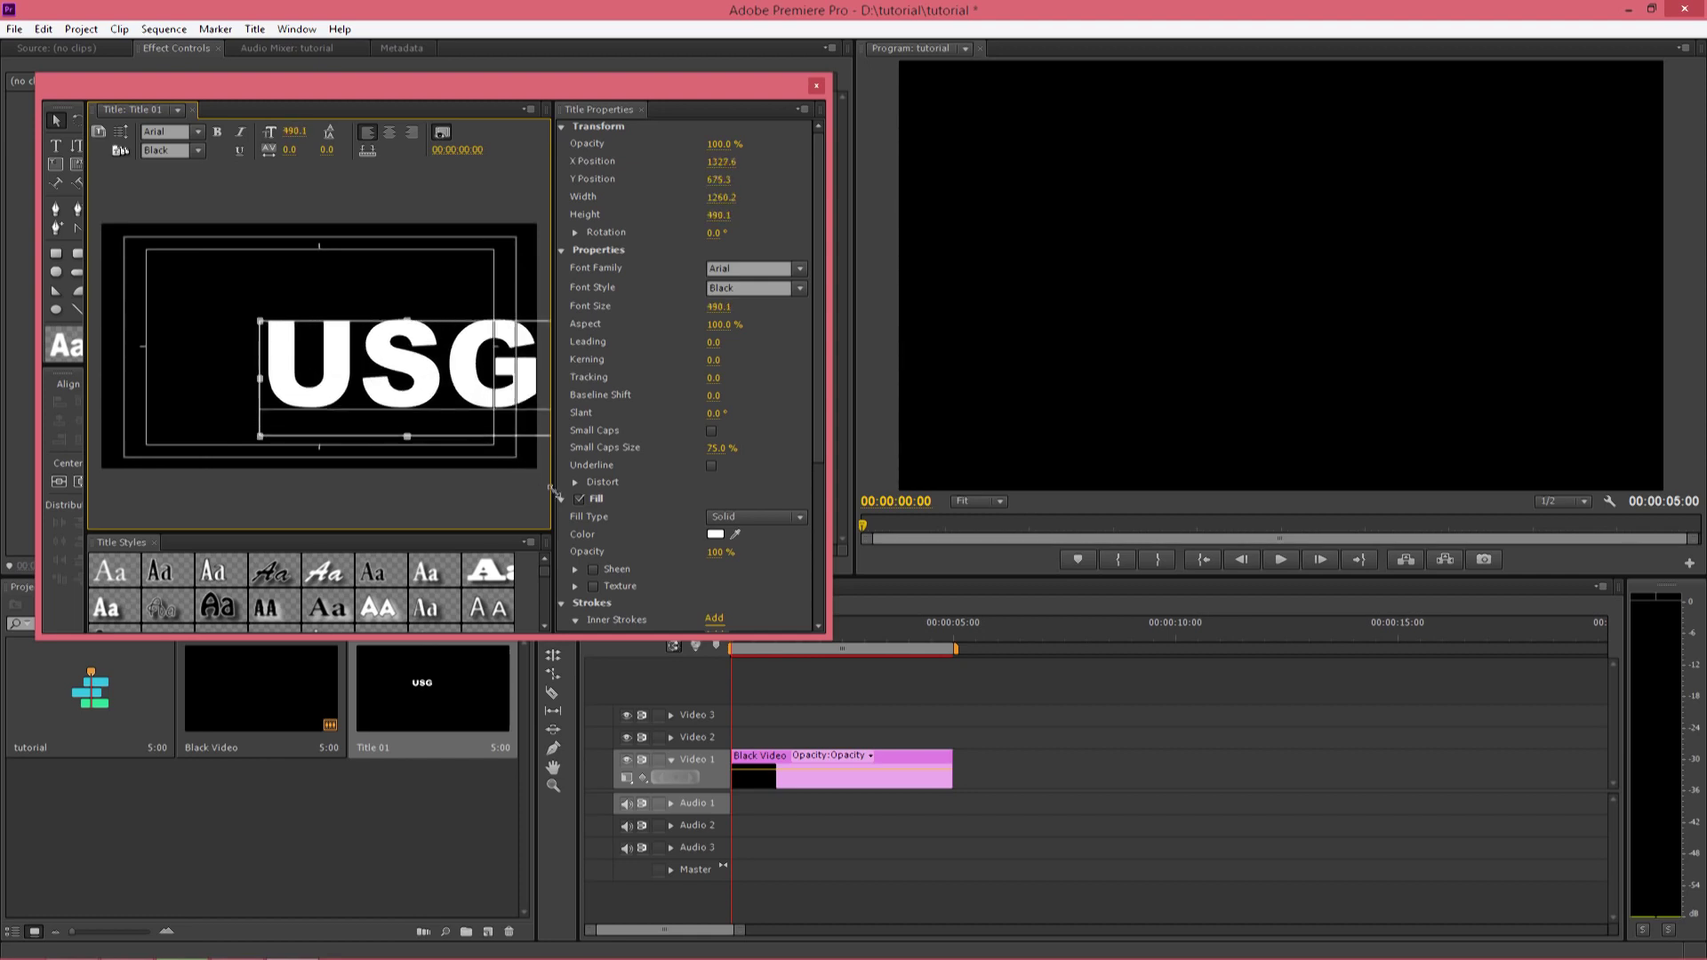
drag(441, 391, 338, 358)
drag(456, 406, 477, 414)
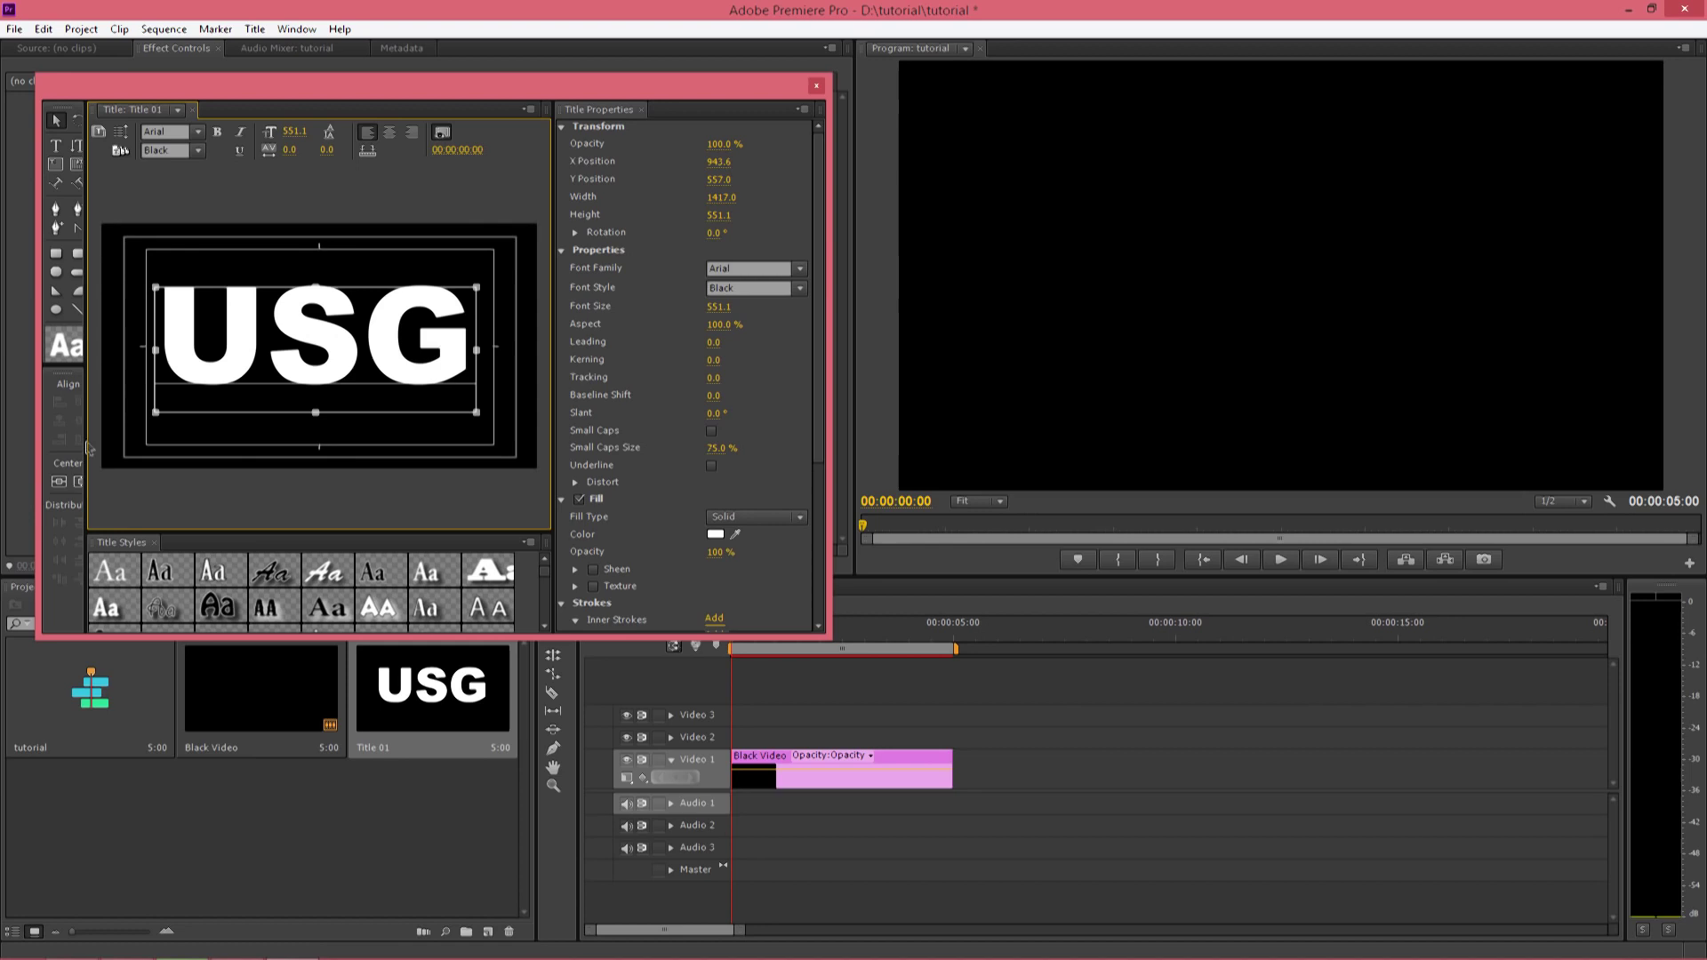
click(77, 481)
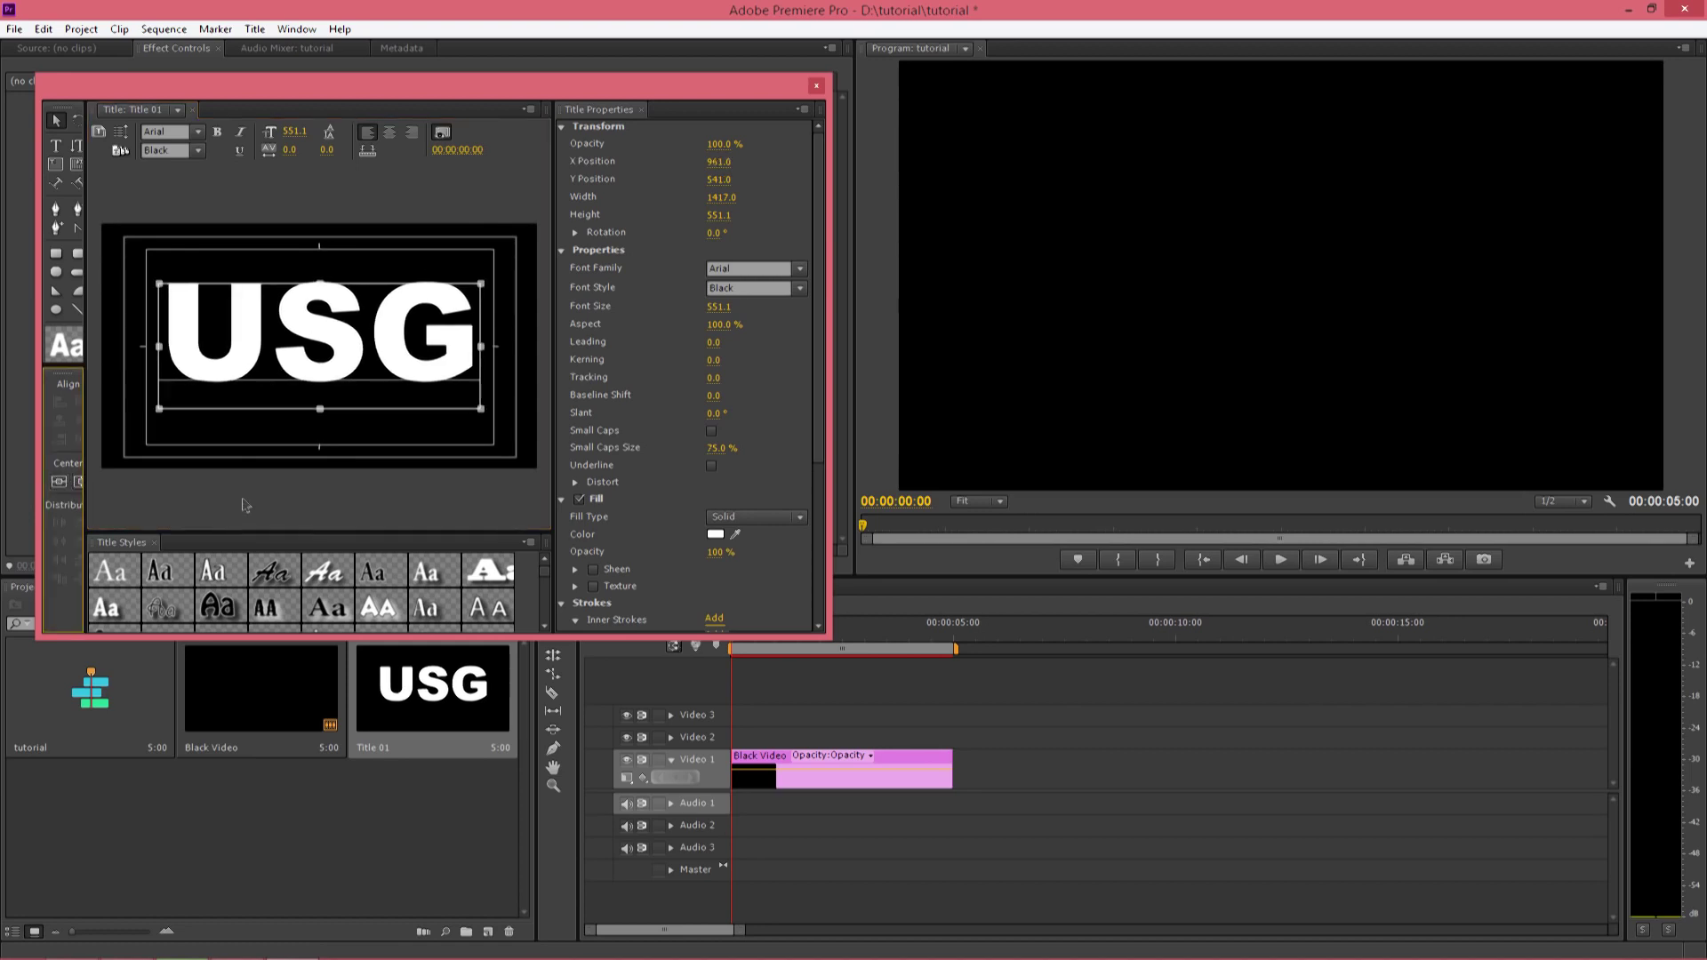
drag(297, 372, 301, 384)
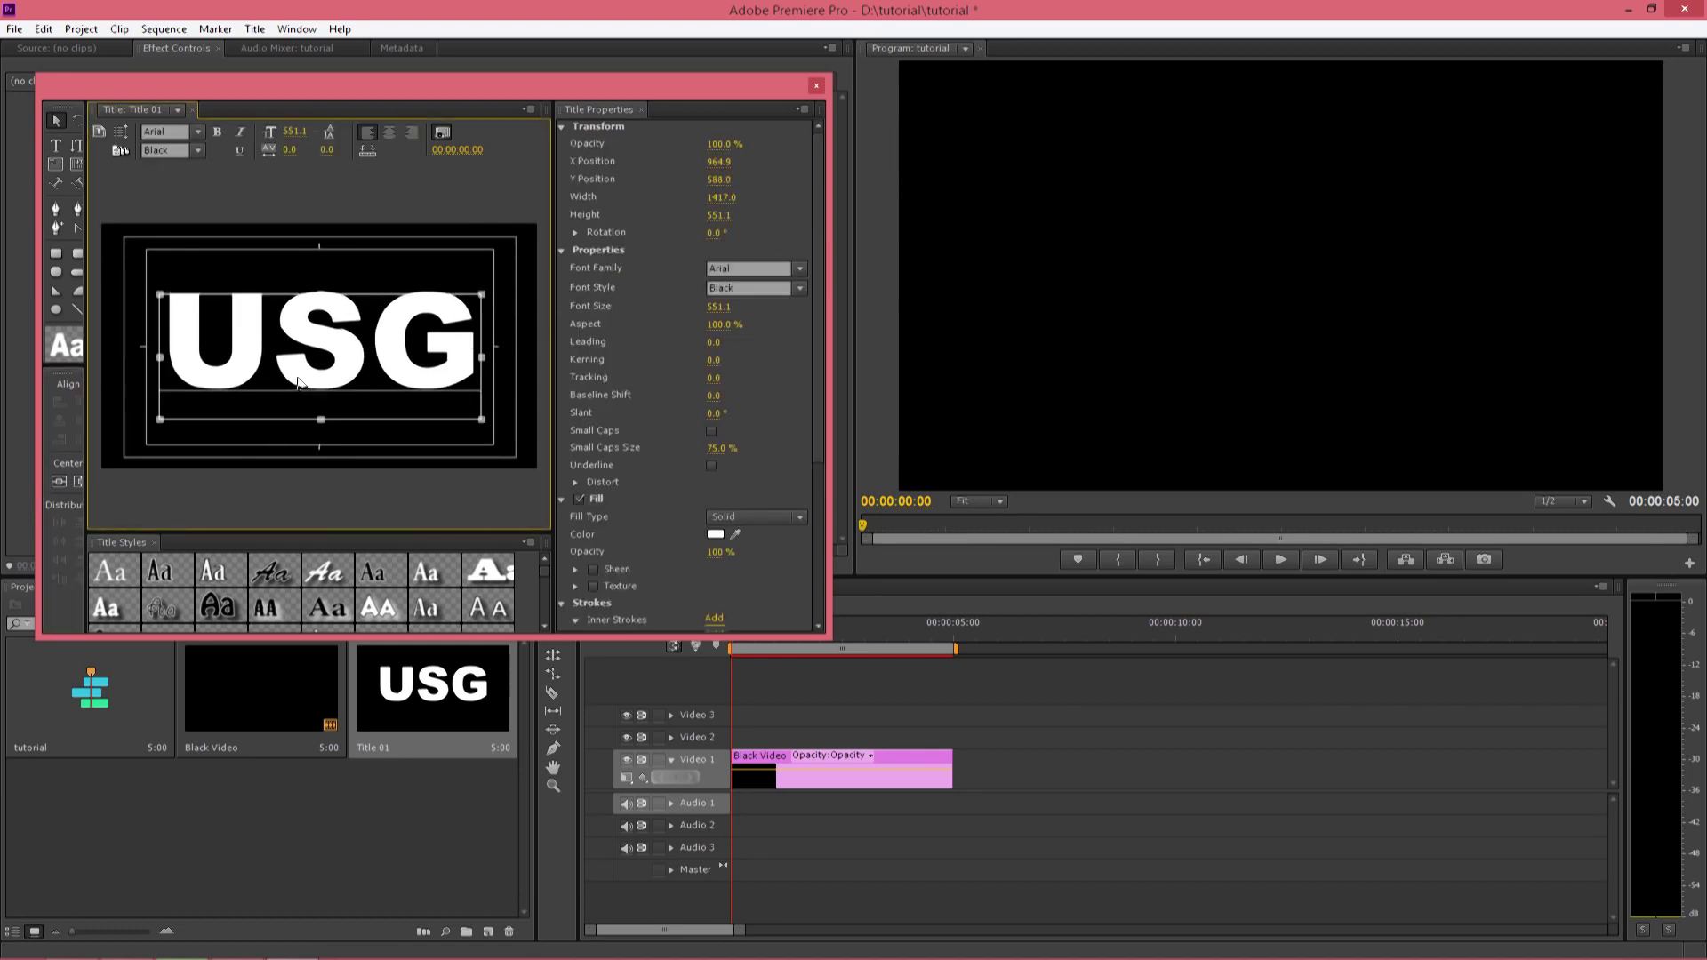
click(351, 512)
click(817, 86)
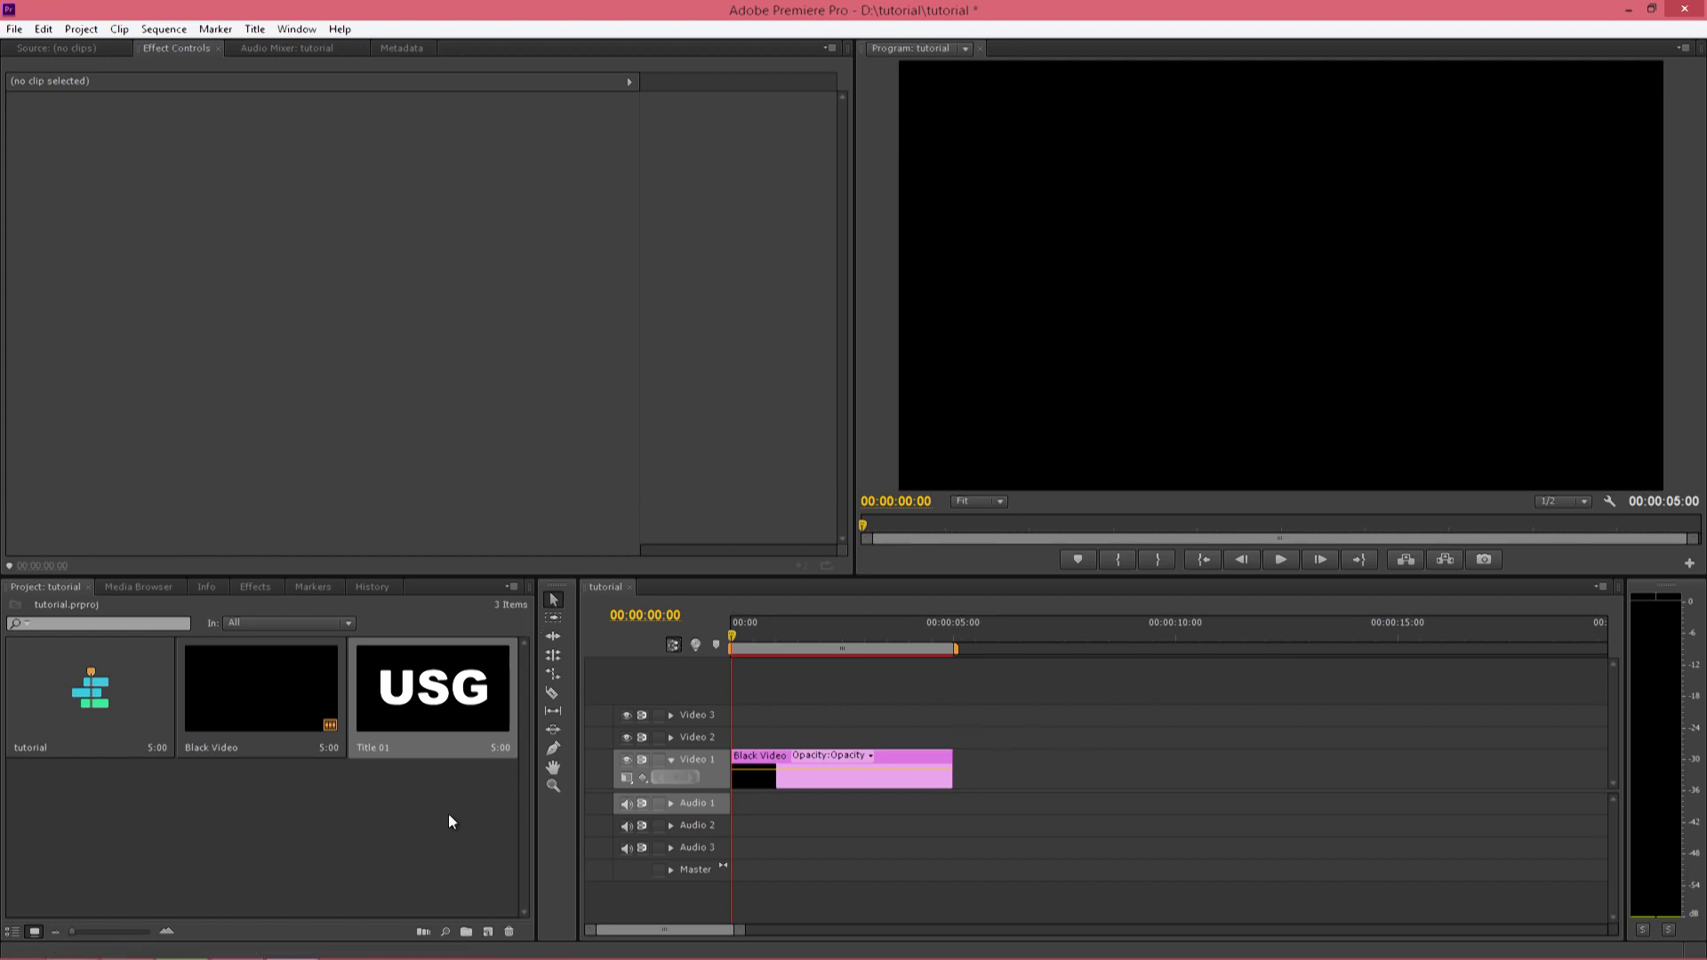
Move Black Video up to Video 6 and place Title 01 on Video 7 above it.
drag(799, 776, 777, 699)
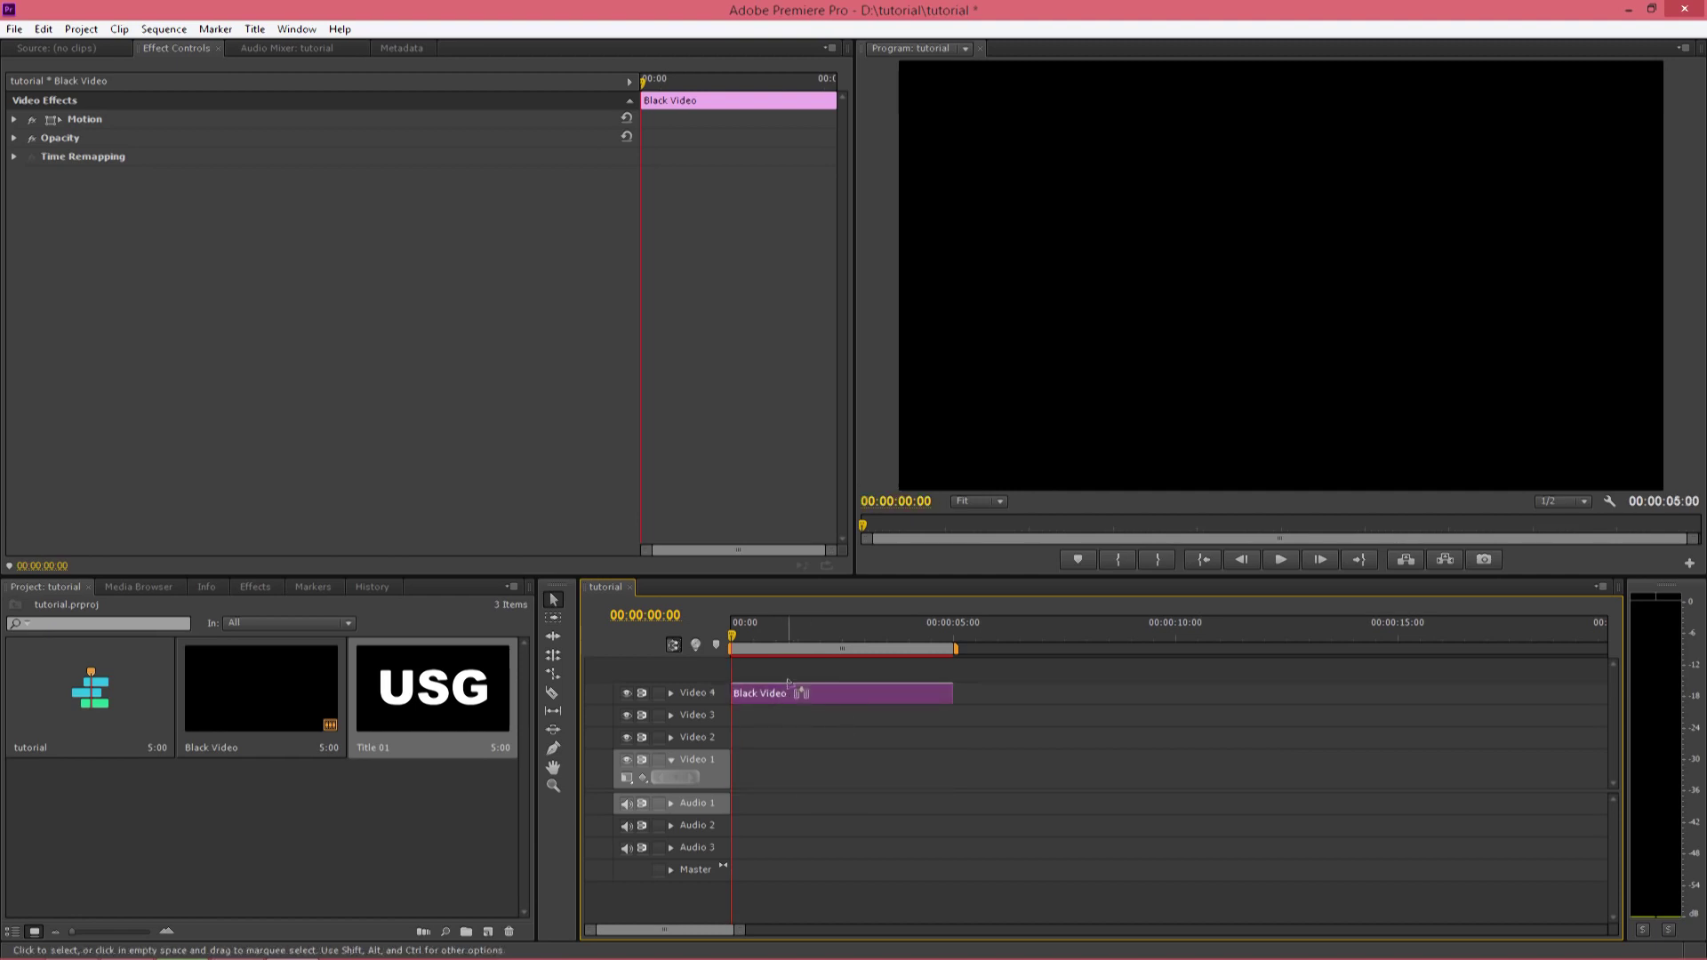
drag(786, 683, 791, 662)
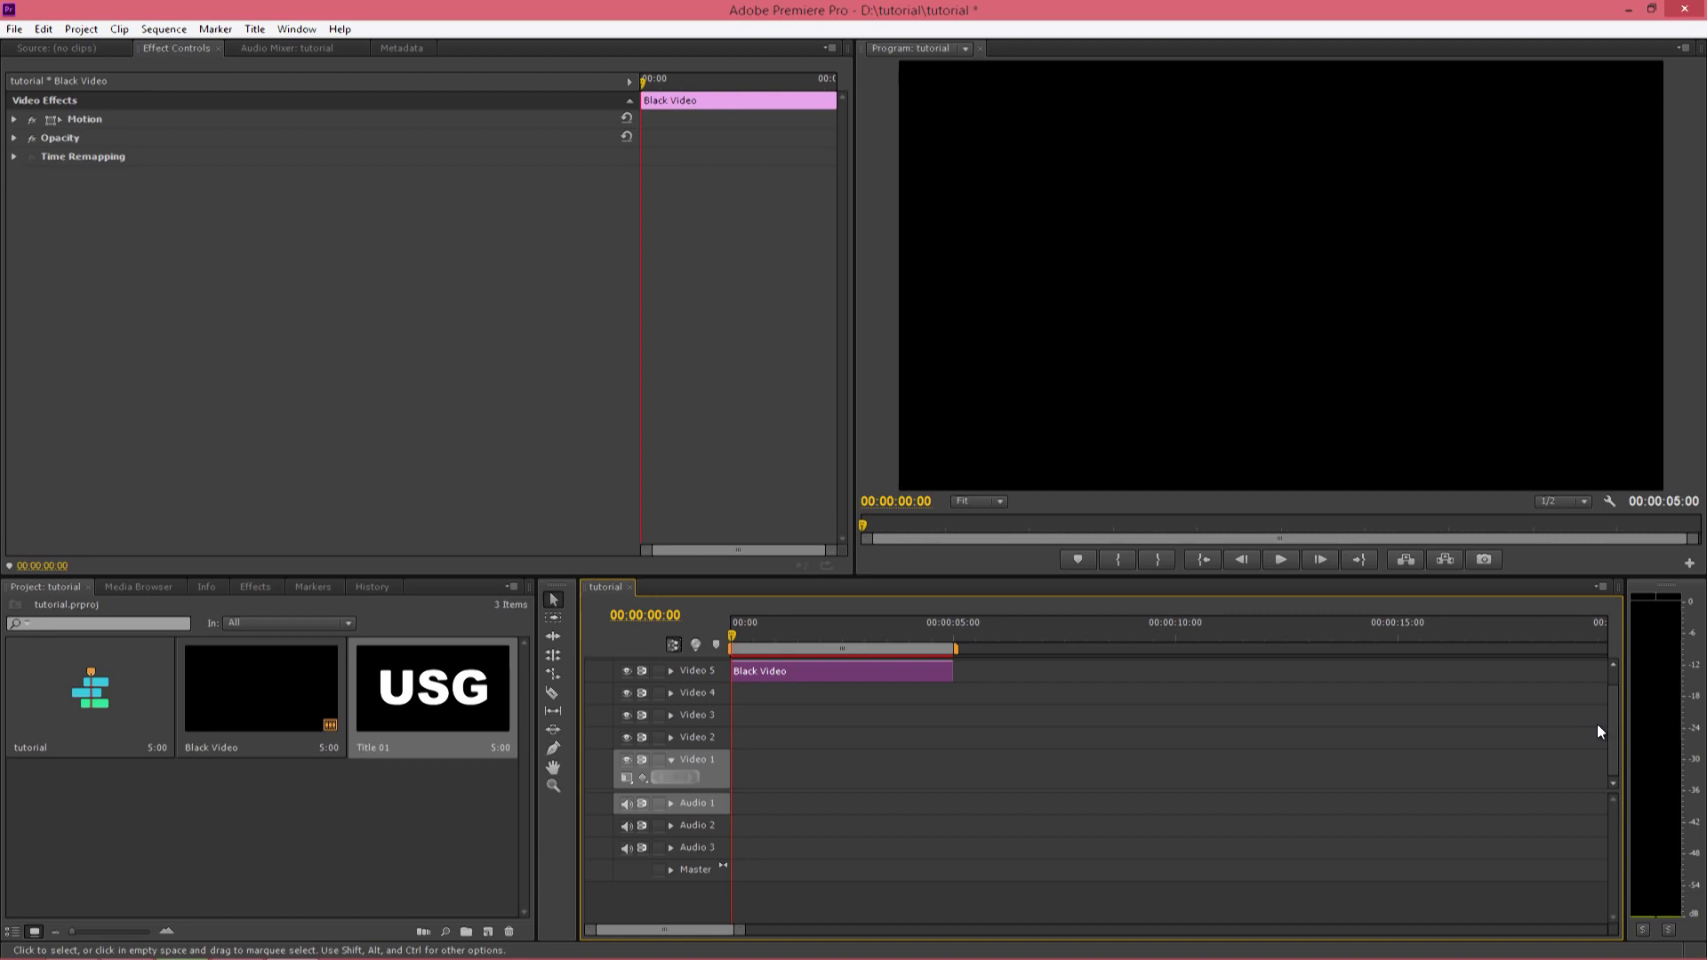
scroll(1609, 708, up, 1)
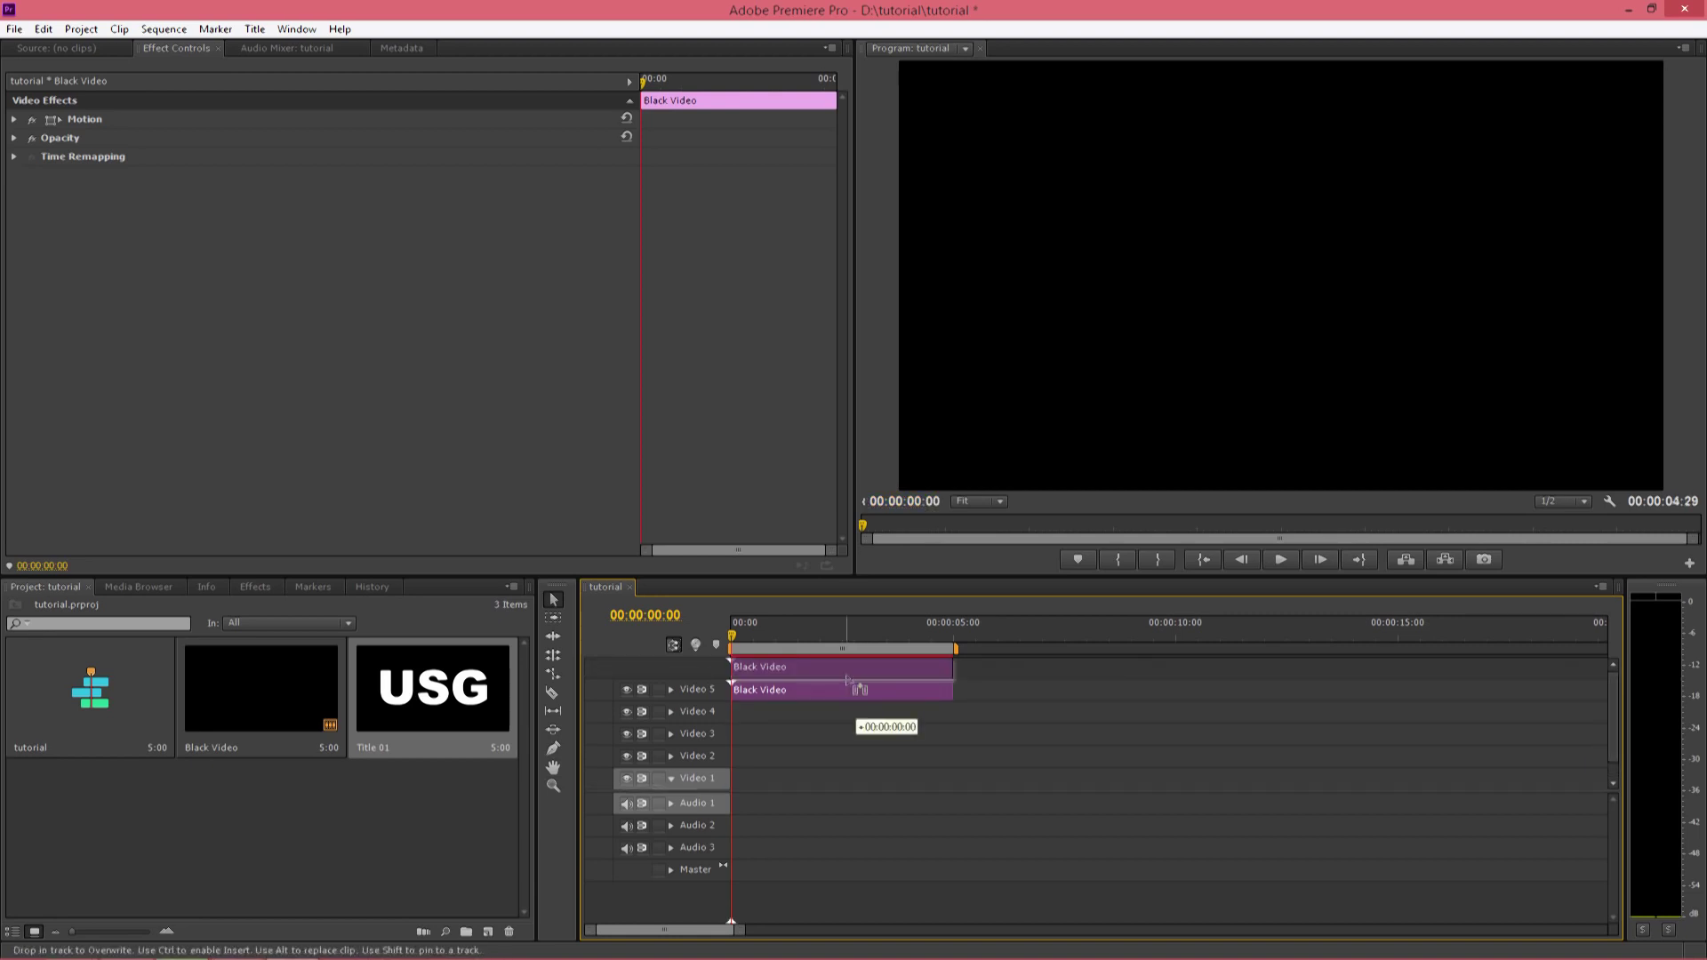
drag(859, 693, 859, 659)
drag(1614, 732, 1616, 684)
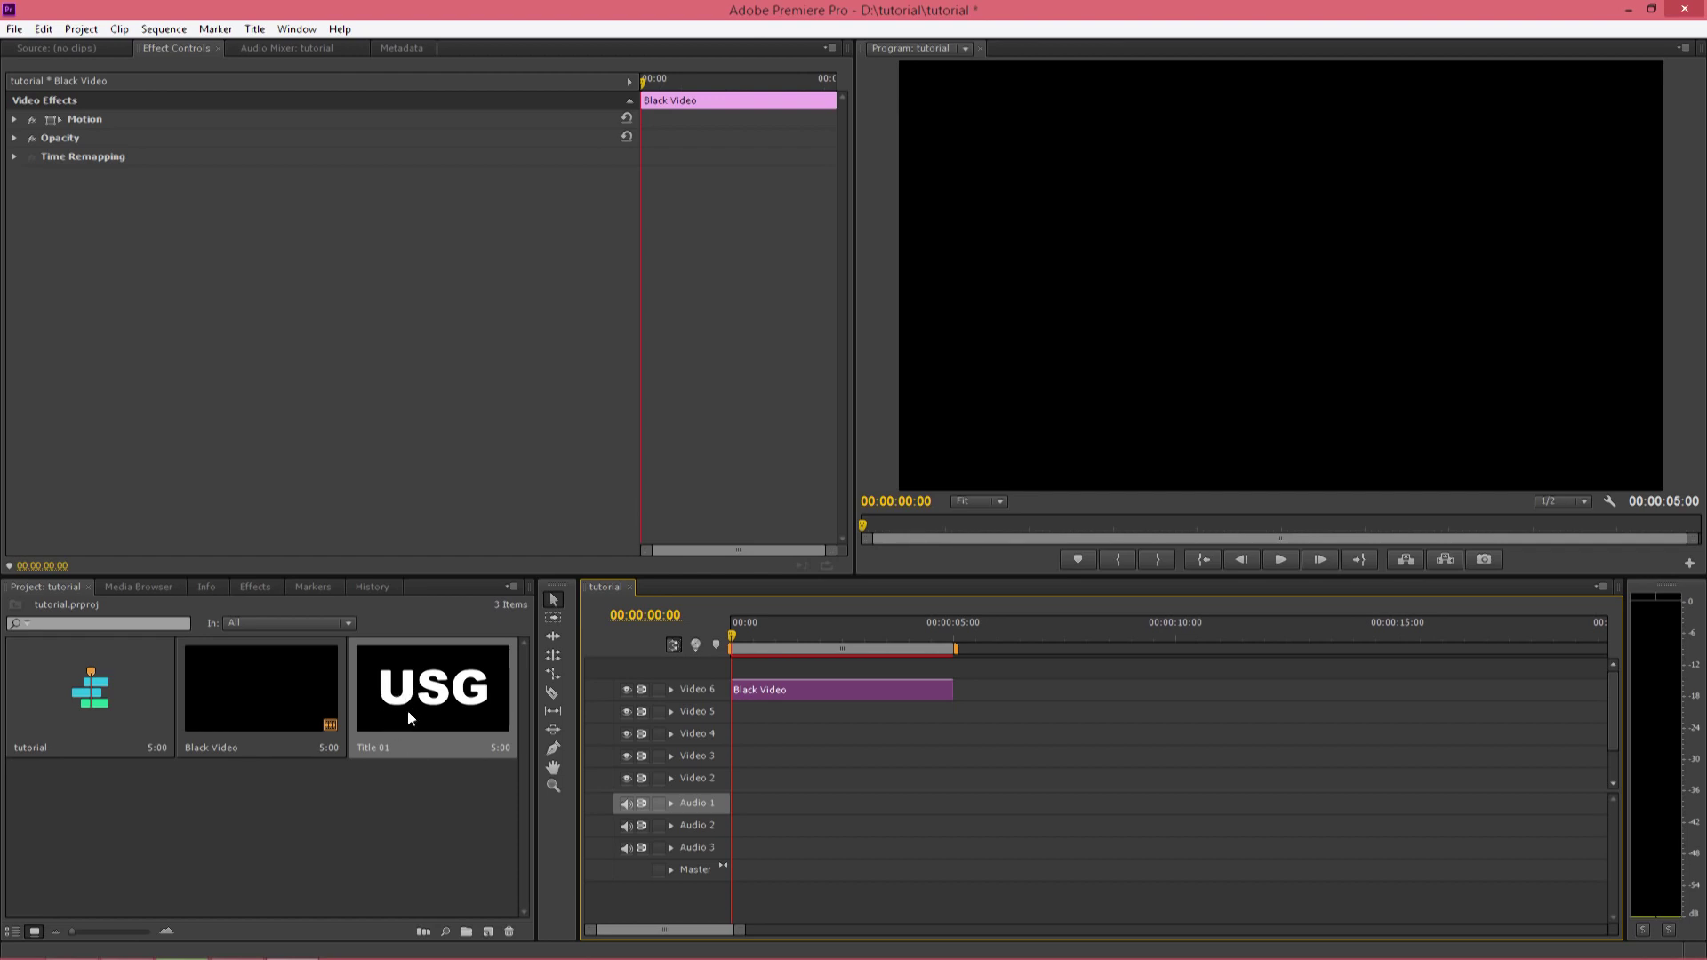
drag(414, 700, 751, 674)
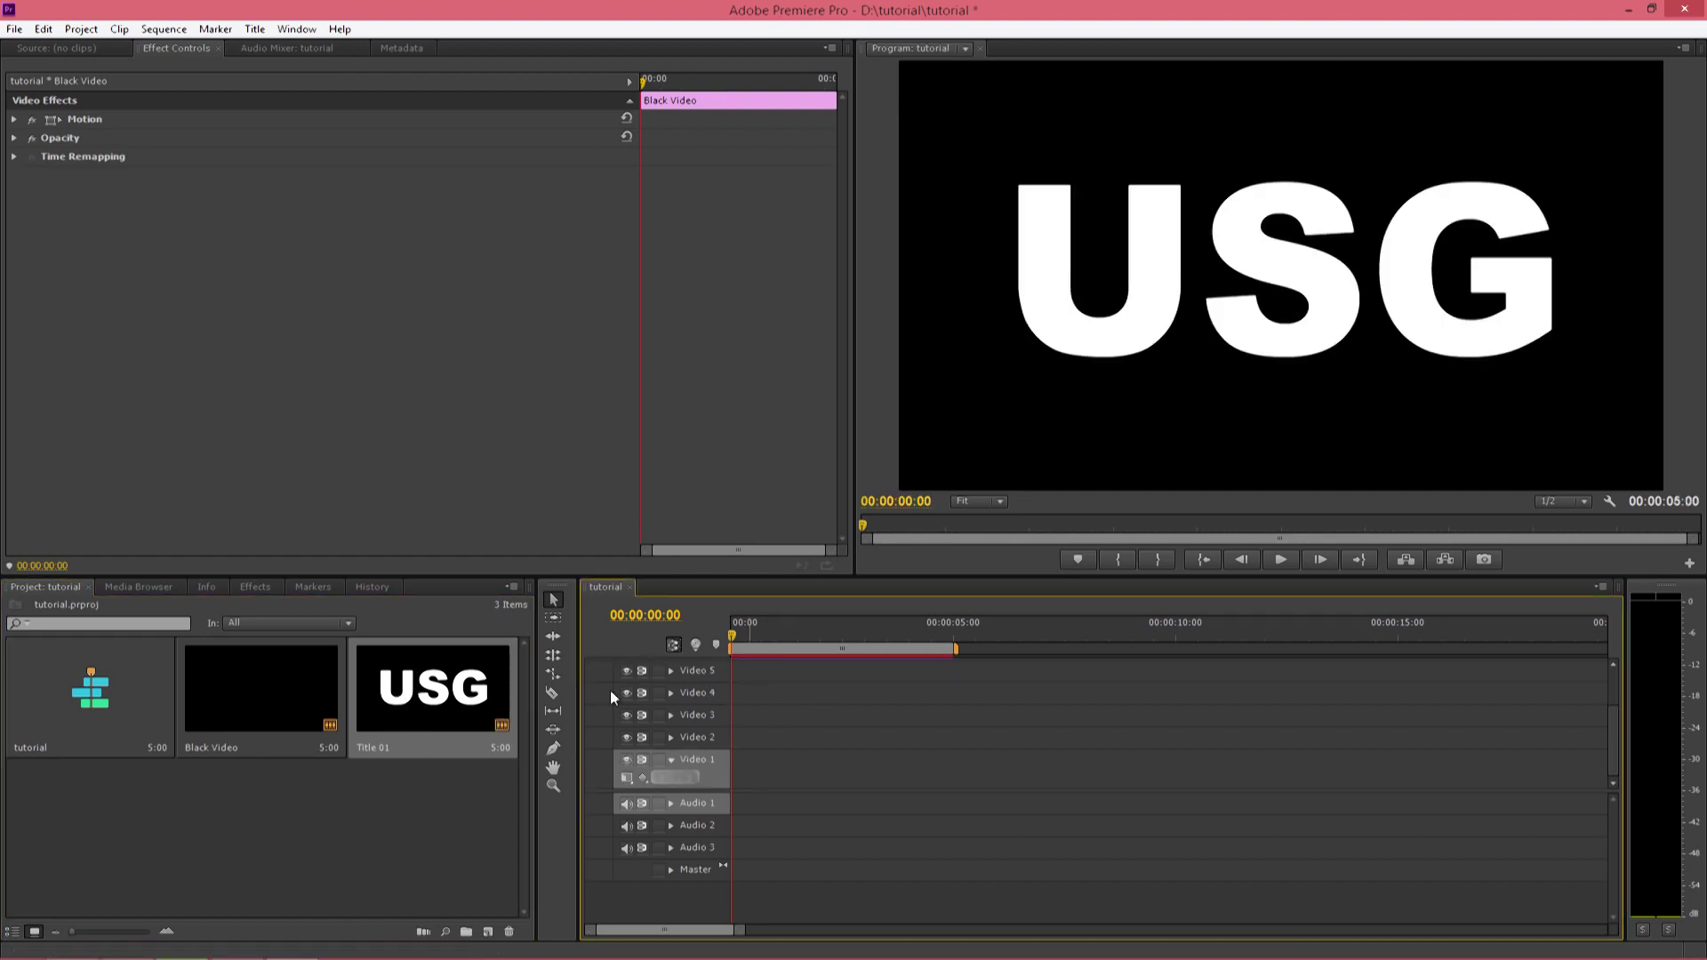
drag(1616, 739, 1618, 684)
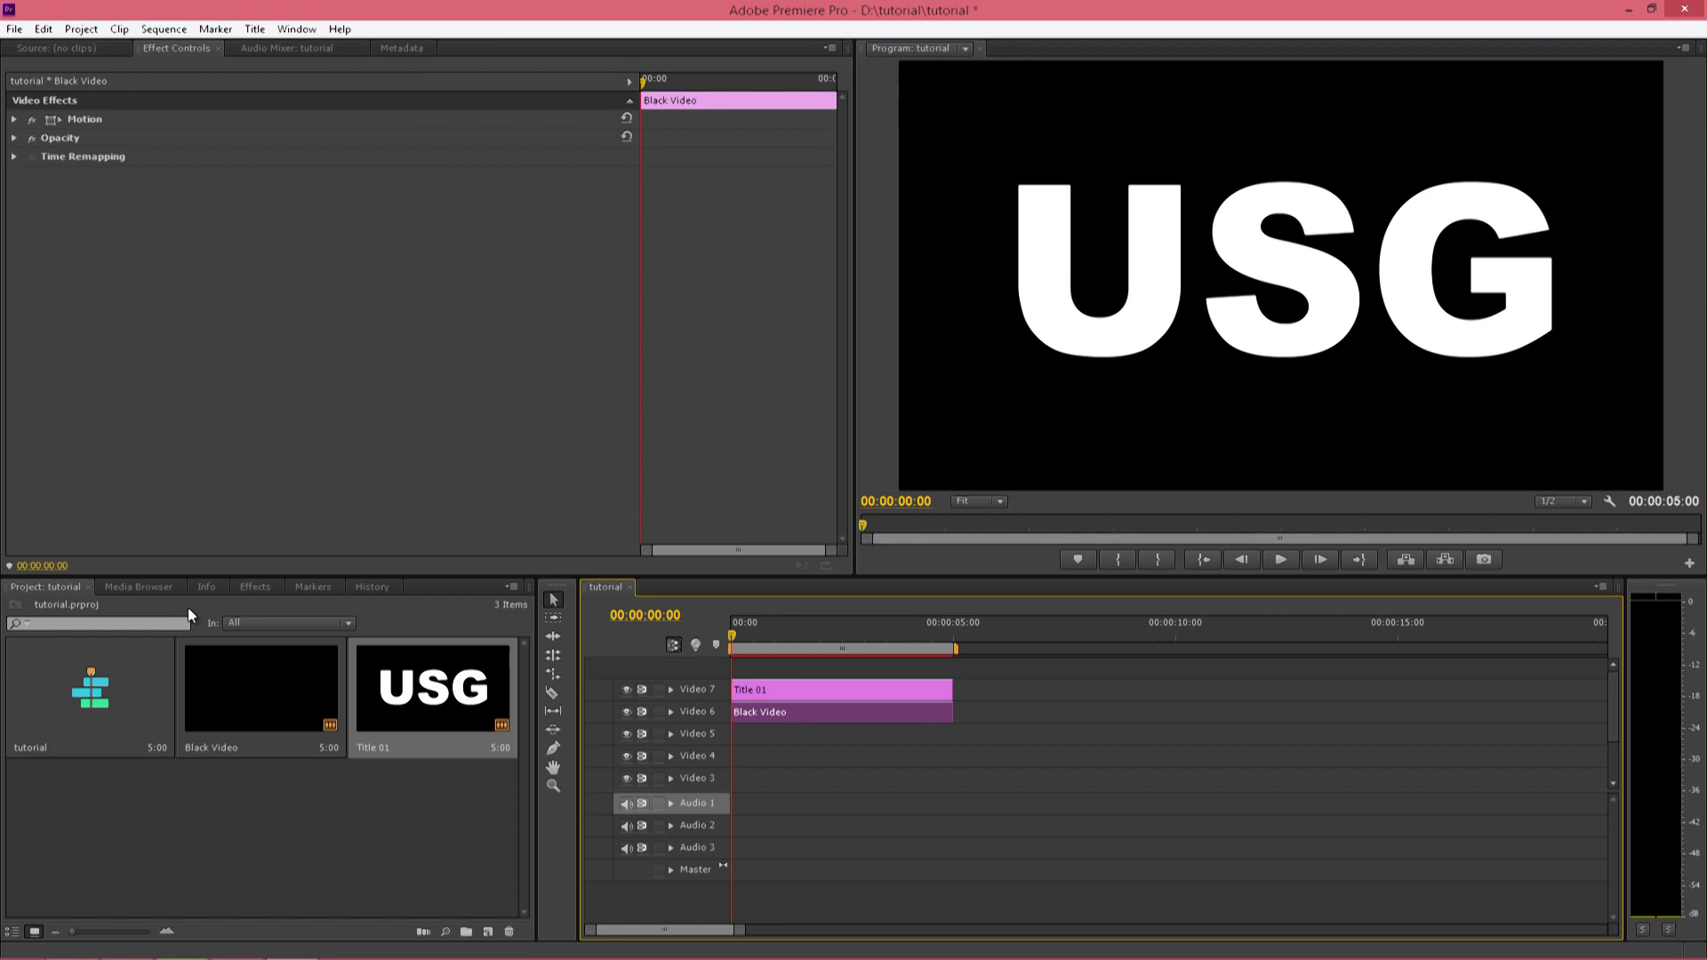
Apply the Keying > Track Matte Key effect to the Black Video clip.
click(253, 588)
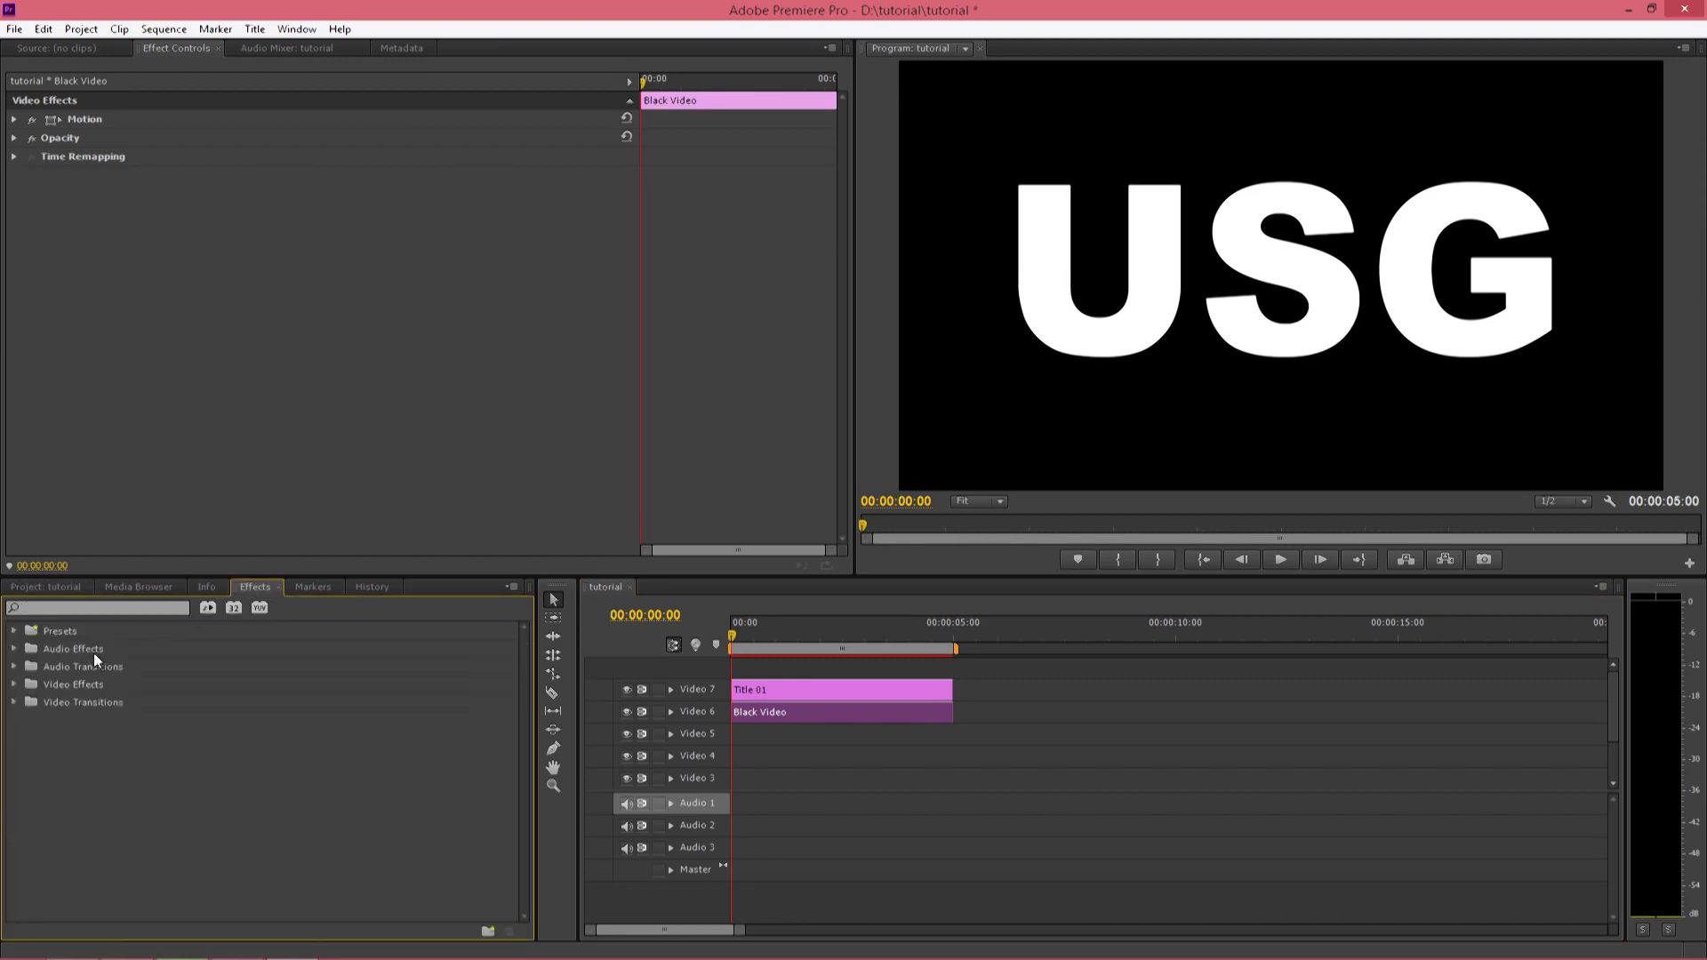
click(13, 684)
scroll(302, 693, down, 1)
scroll(205, 770, down, 2)
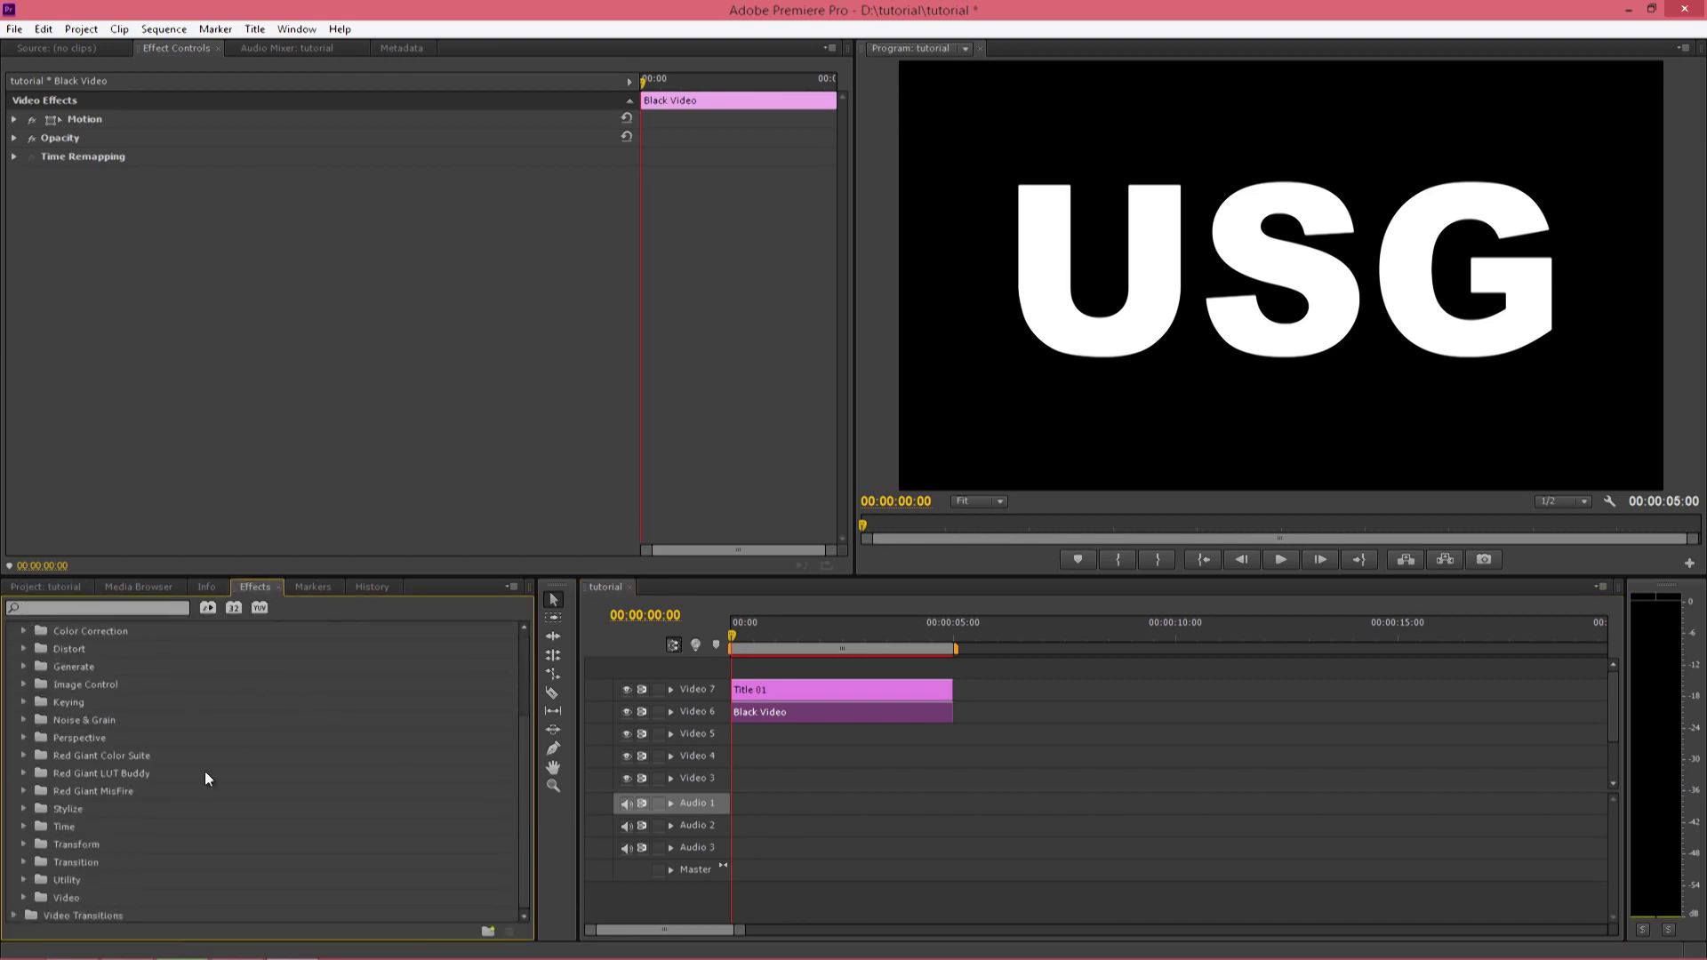
click(23, 702)
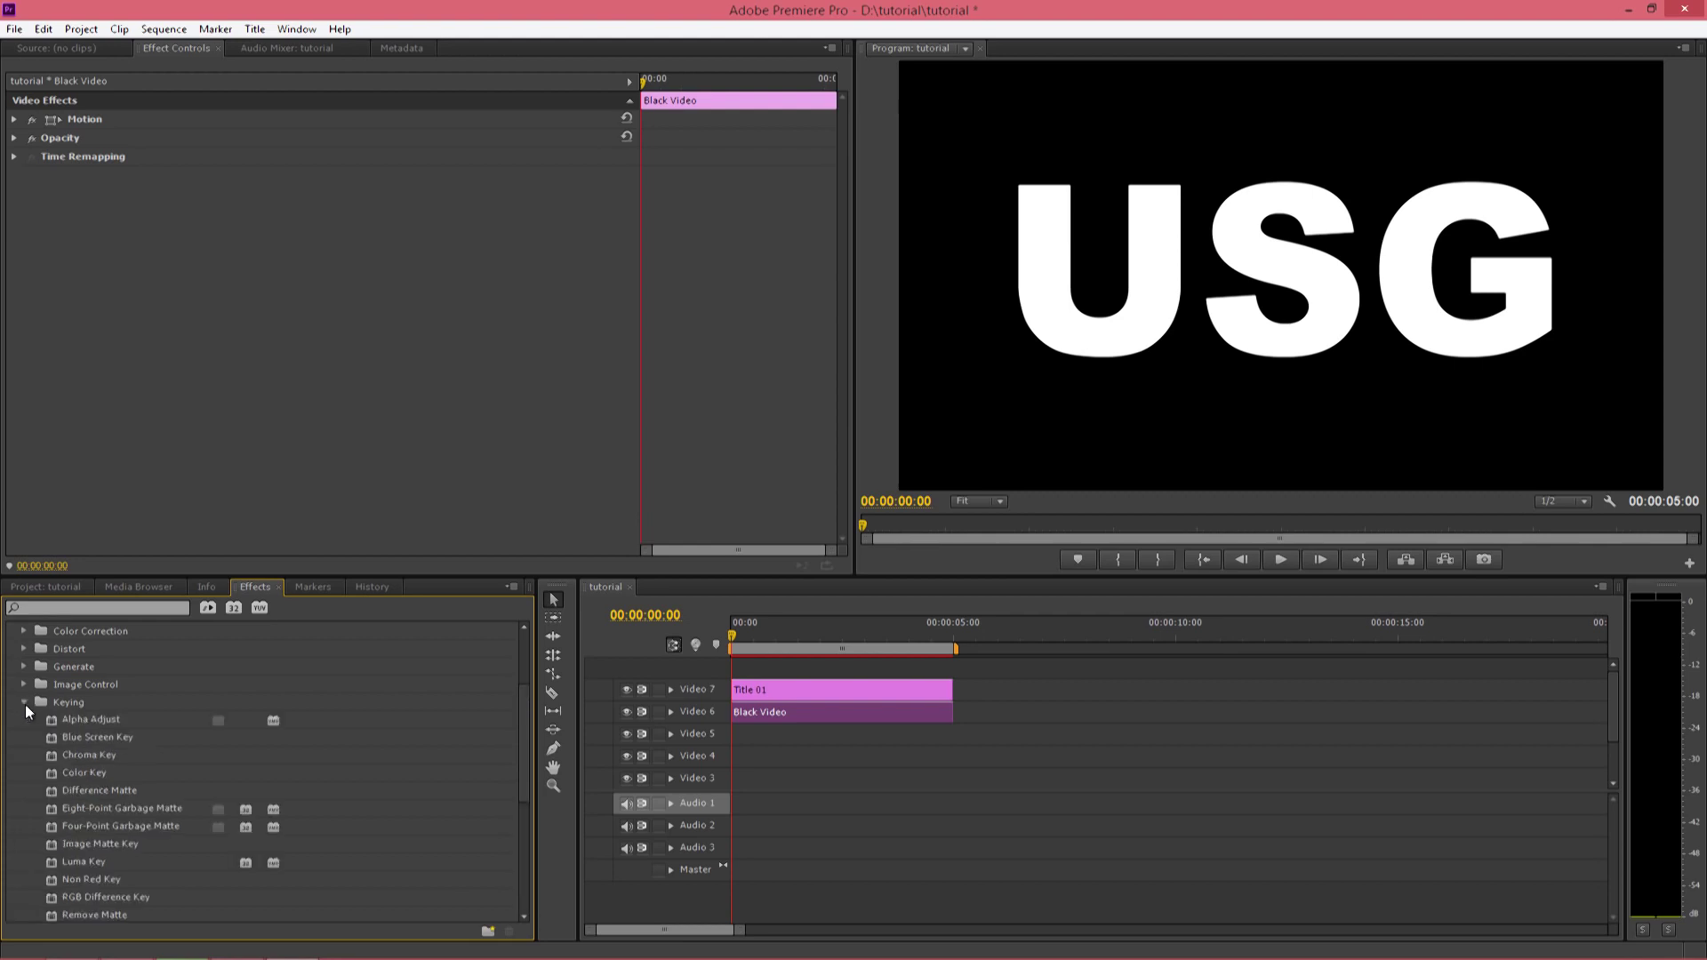
scroll(119, 763, down, 2)
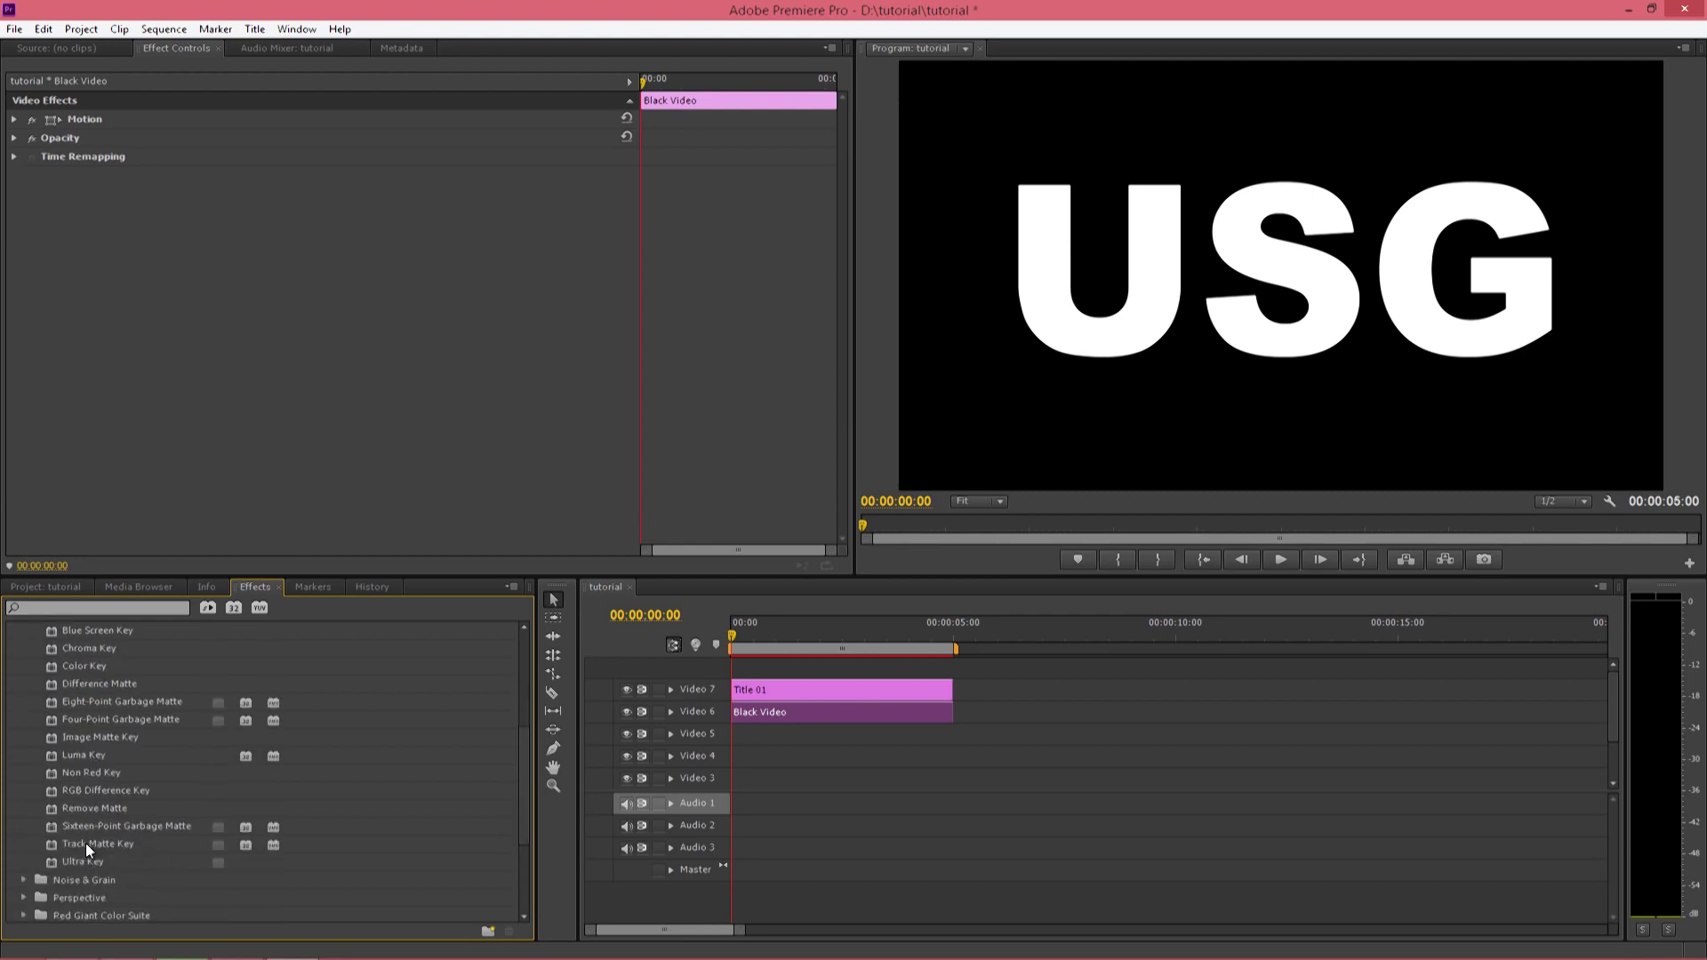
drag(85, 843, 177, 843)
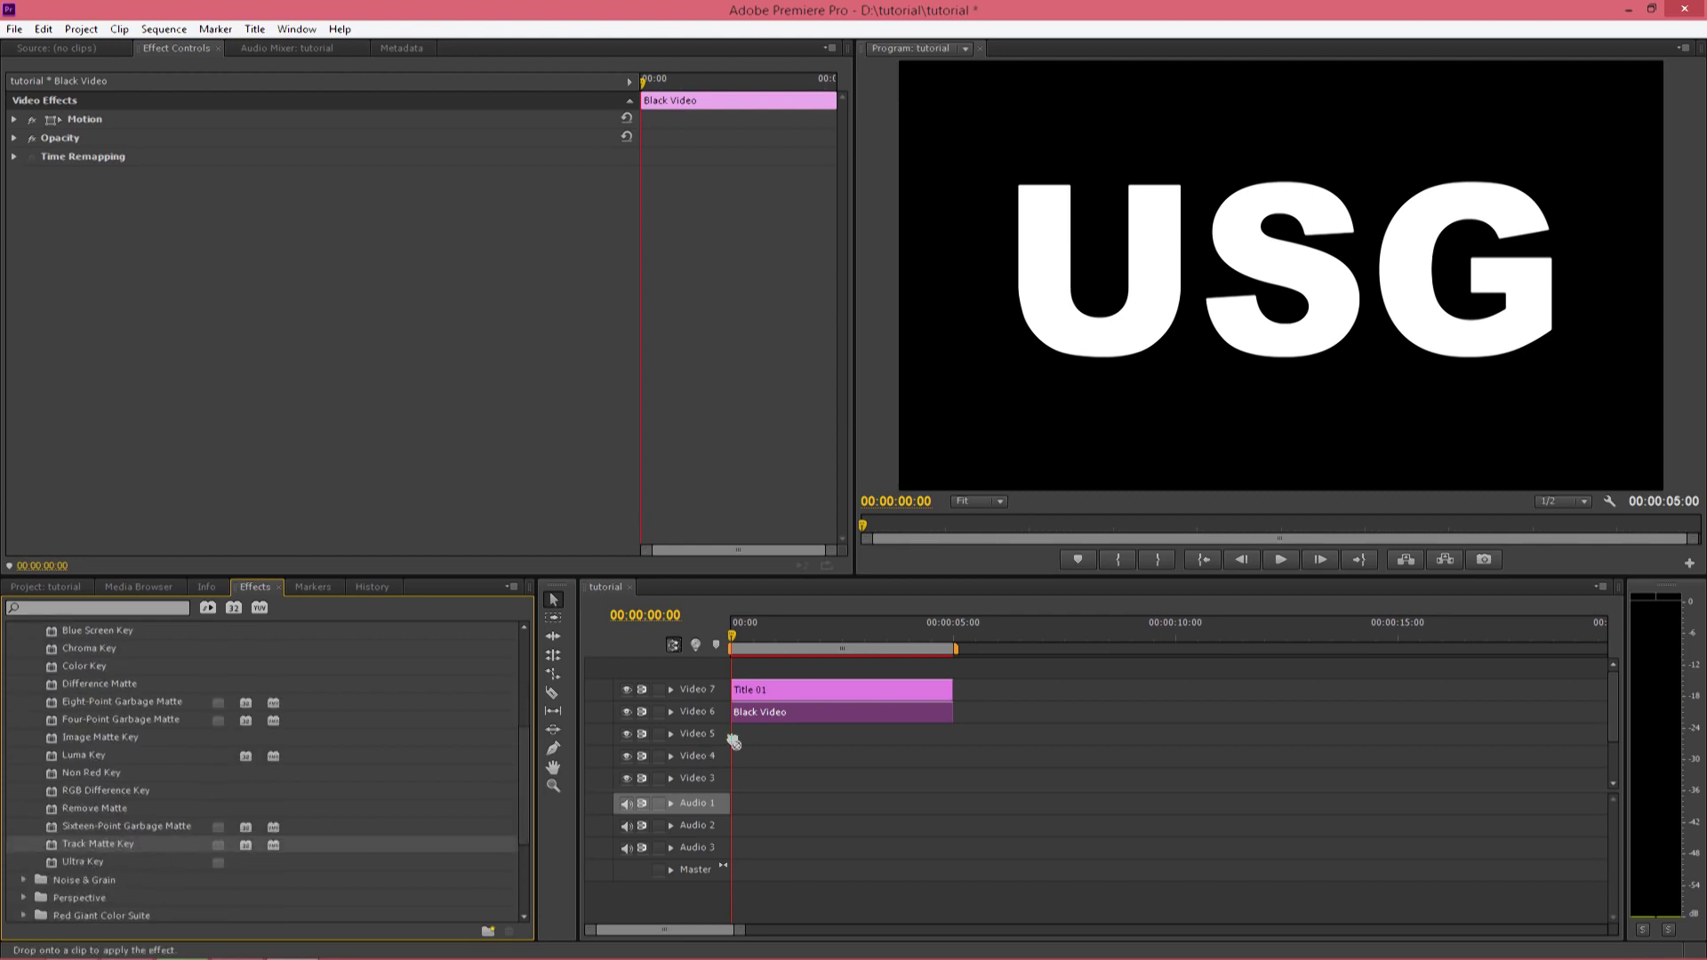
drag(177, 843, 759, 722)
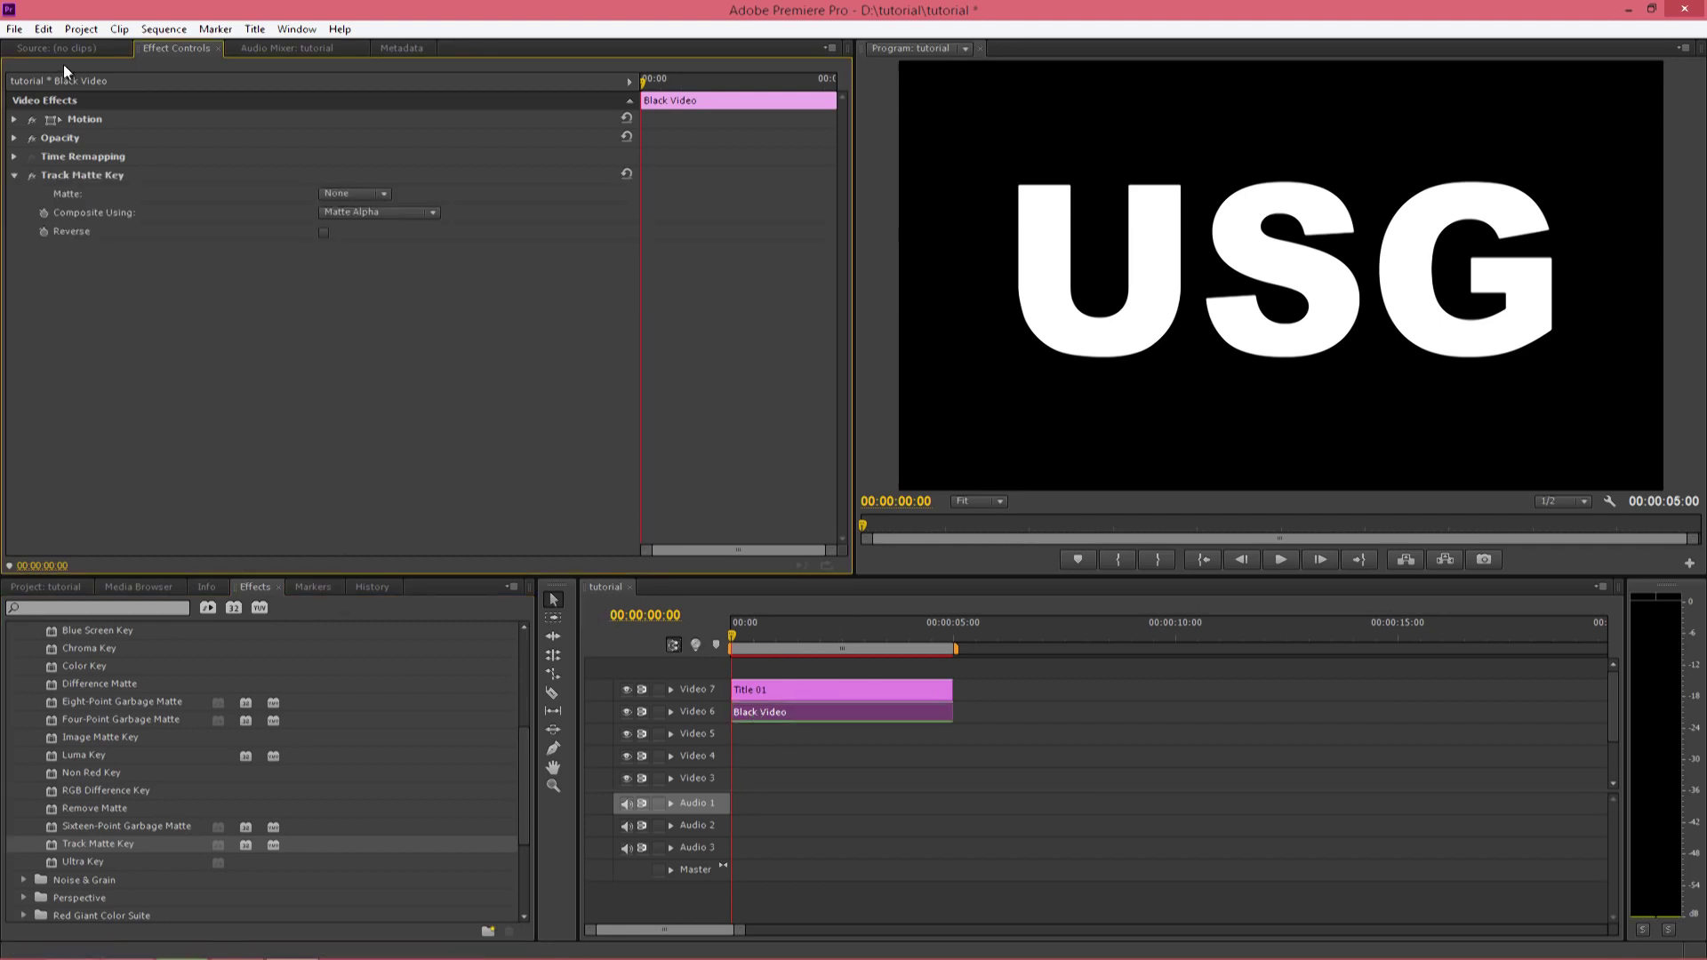
click(14, 28)
click(78, 400)
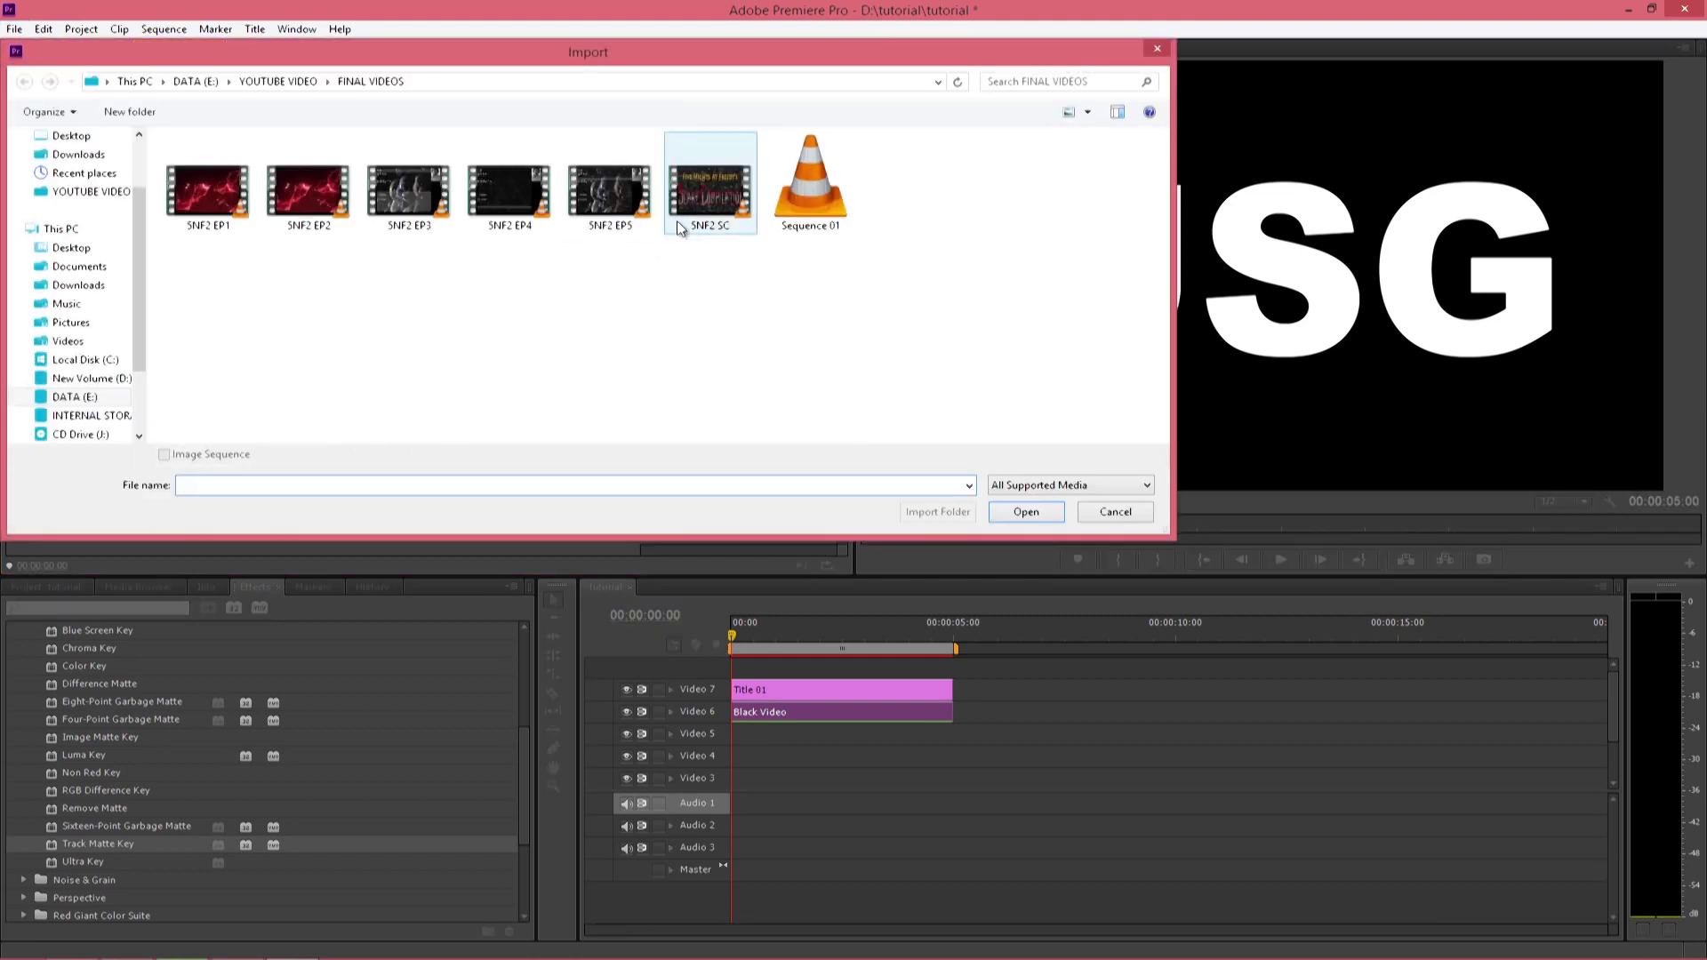
Import SNF2 SC.mp4 into the project.
click(698, 223)
click(1005, 513)
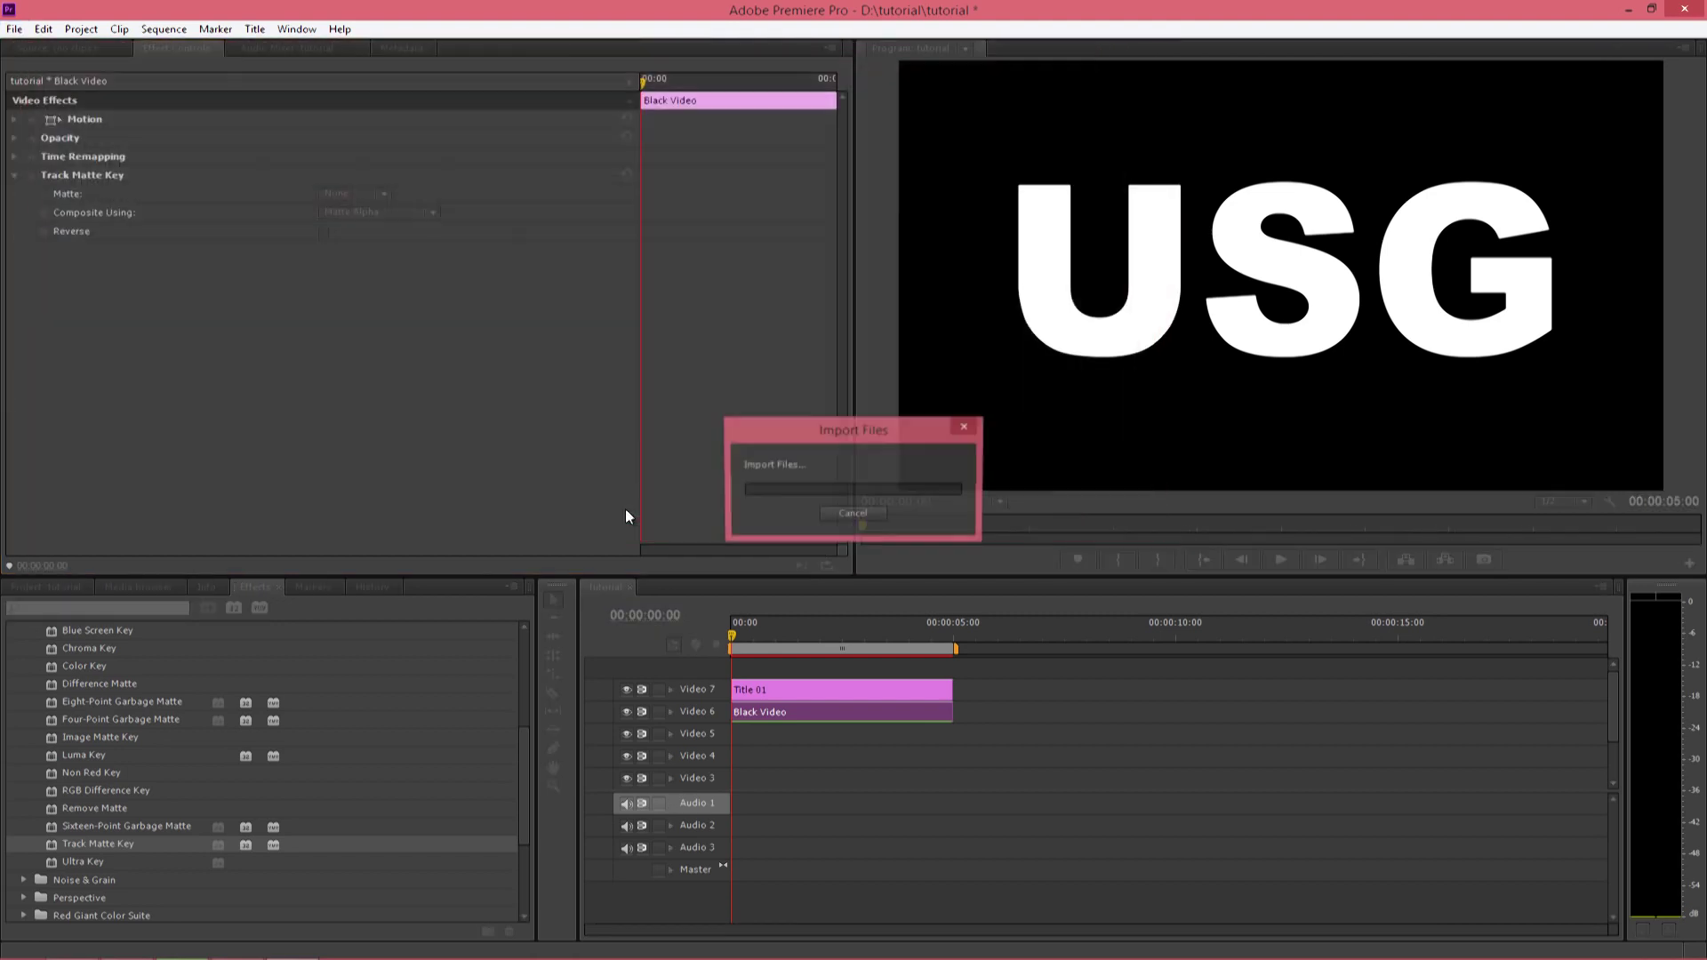
click(52, 589)
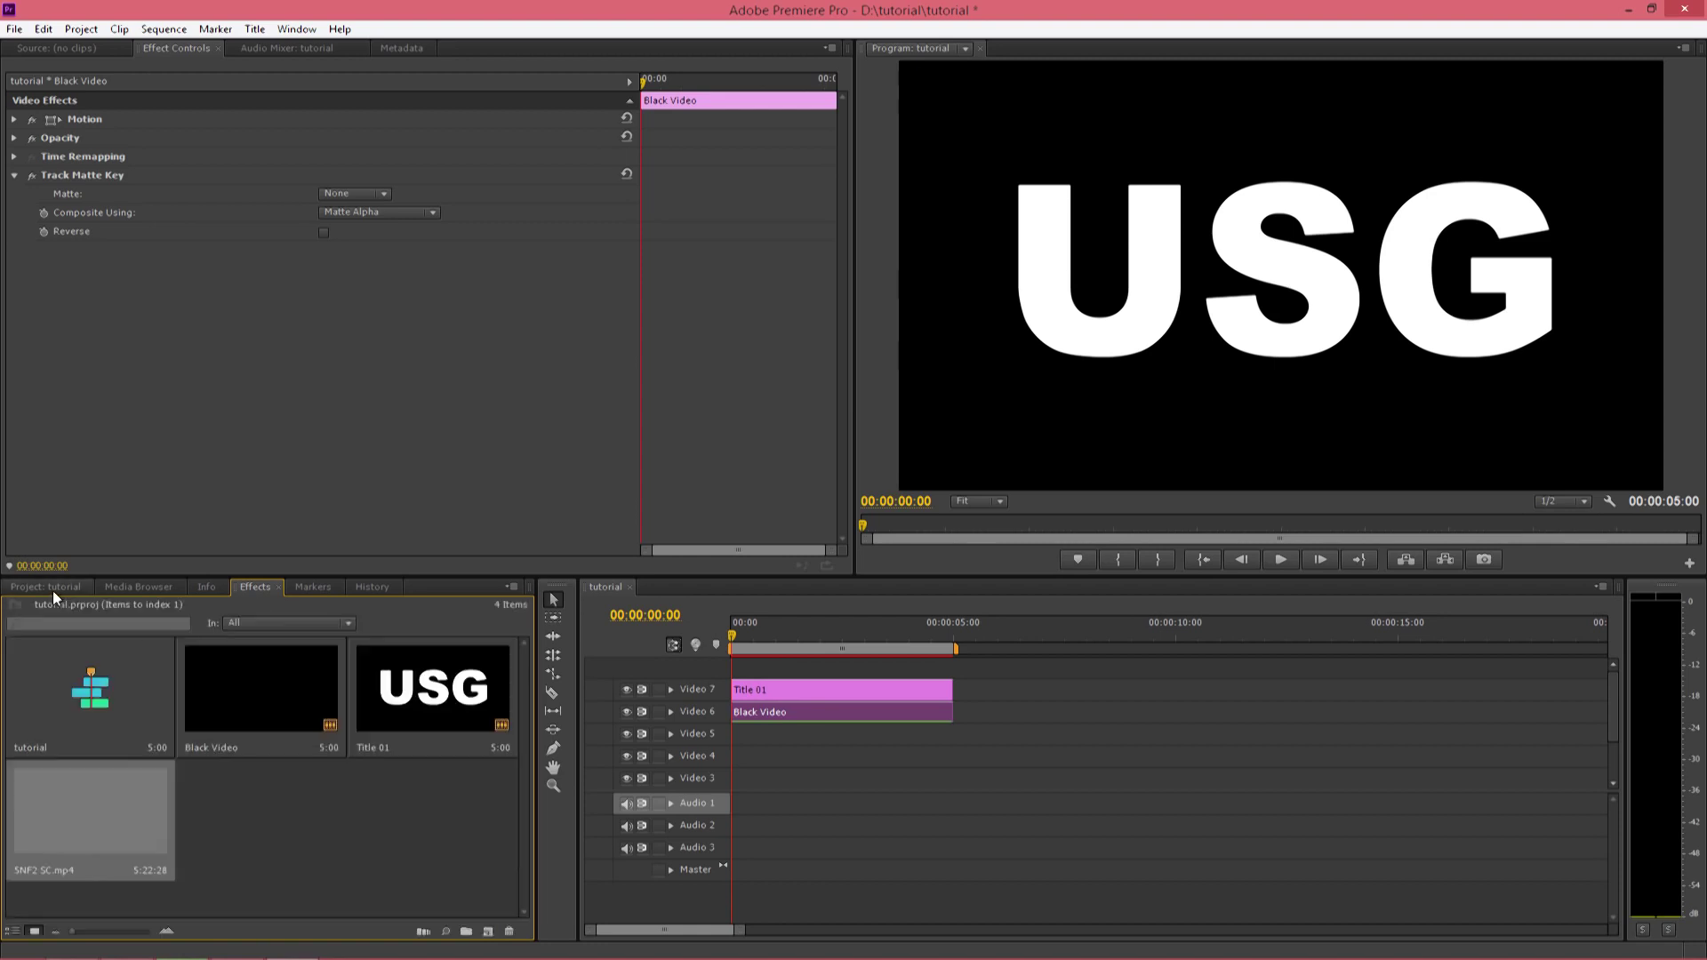
Trim SNF2 SC.mp4 with In and Out points and place it on Video 3 at 00:00.
double_click(108, 830)
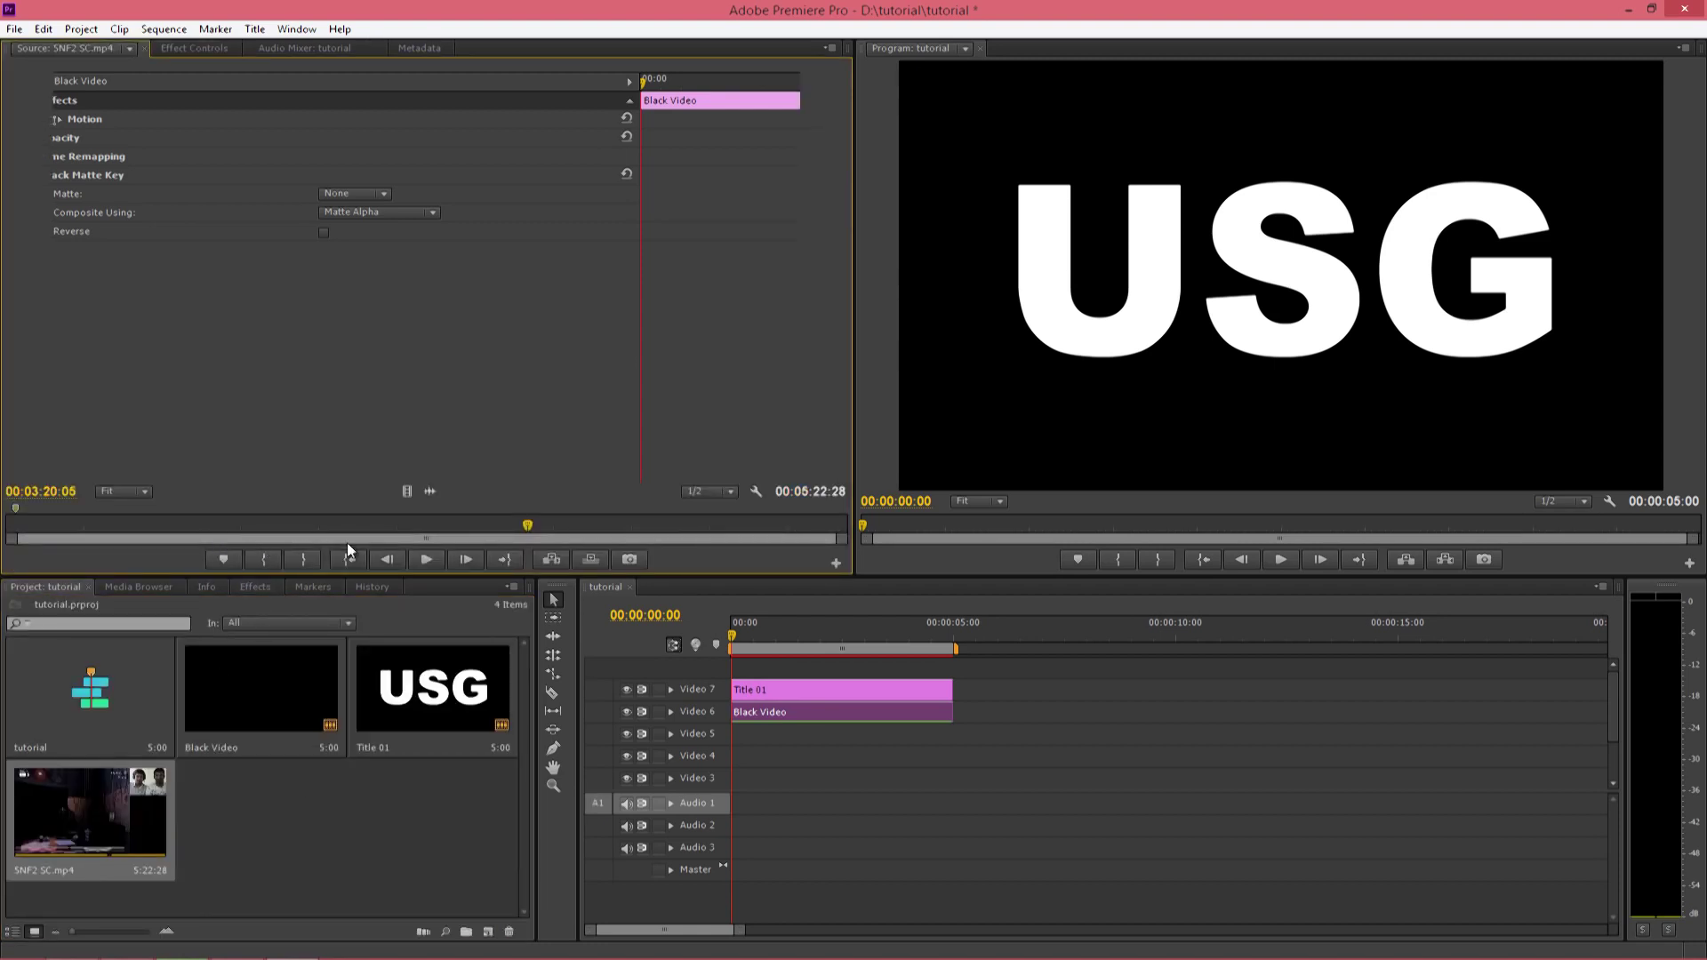
click(272, 555)
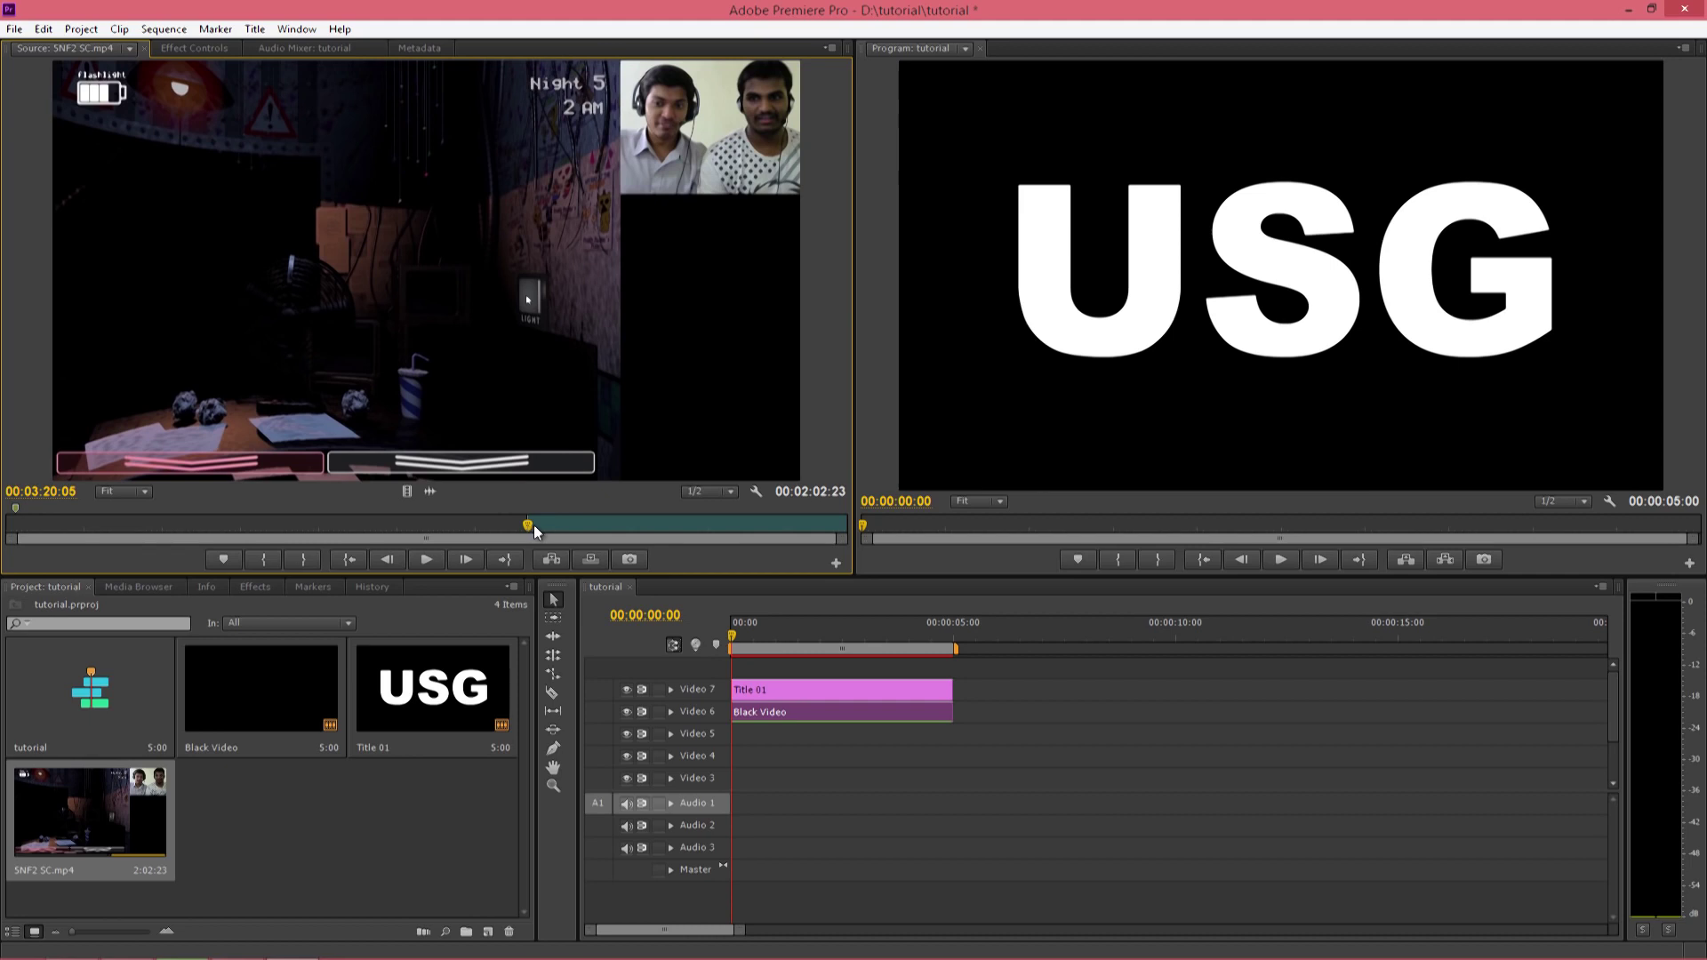
key(space)
key(space)
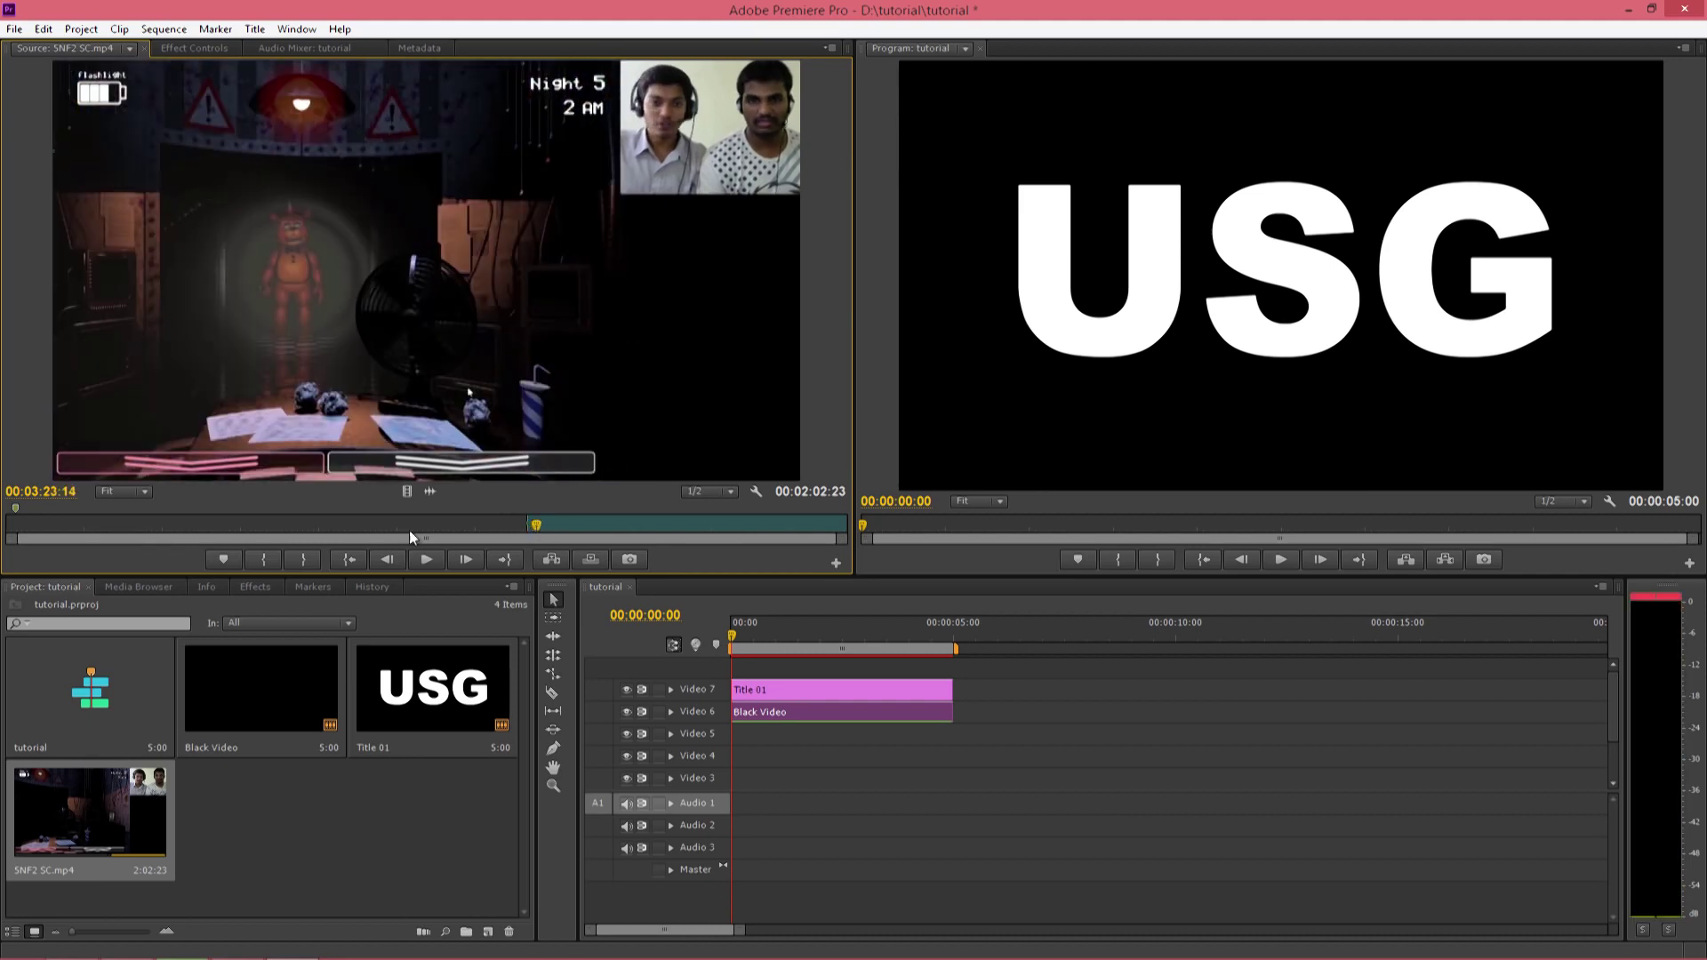
click(303, 559)
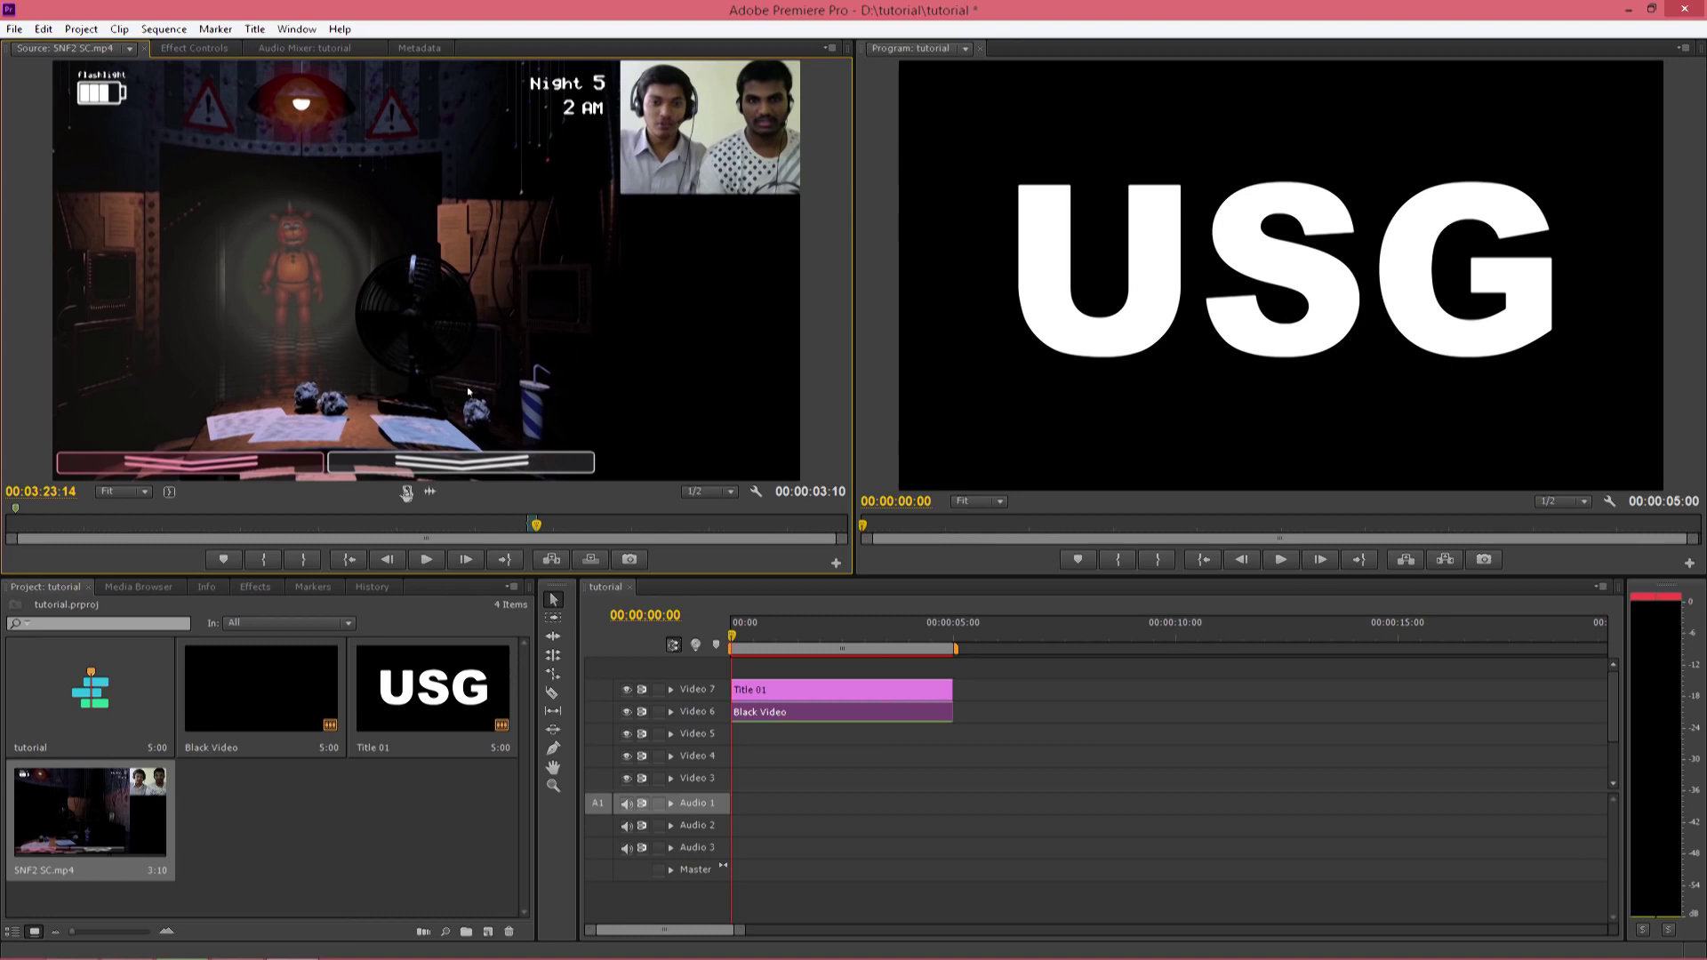
drag(494, 593, 783, 780)
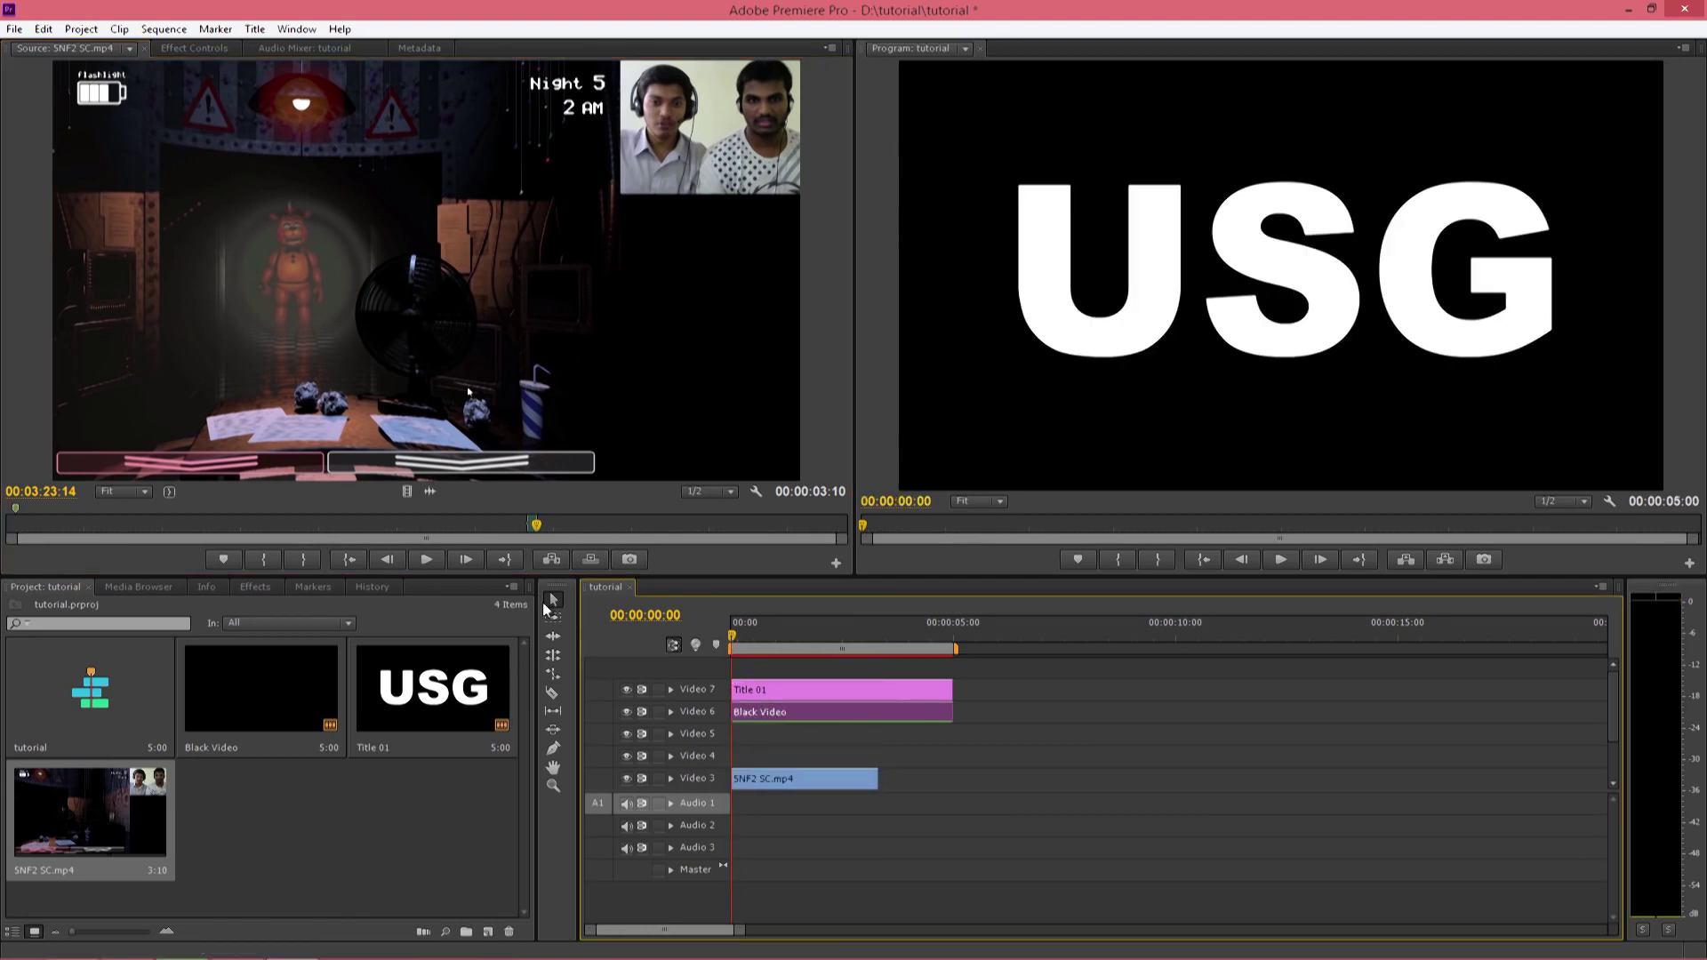
Set Black Video's track matte to Video 7, reversed, and scrub to preview the letters.
click(194, 48)
click(372, 194)
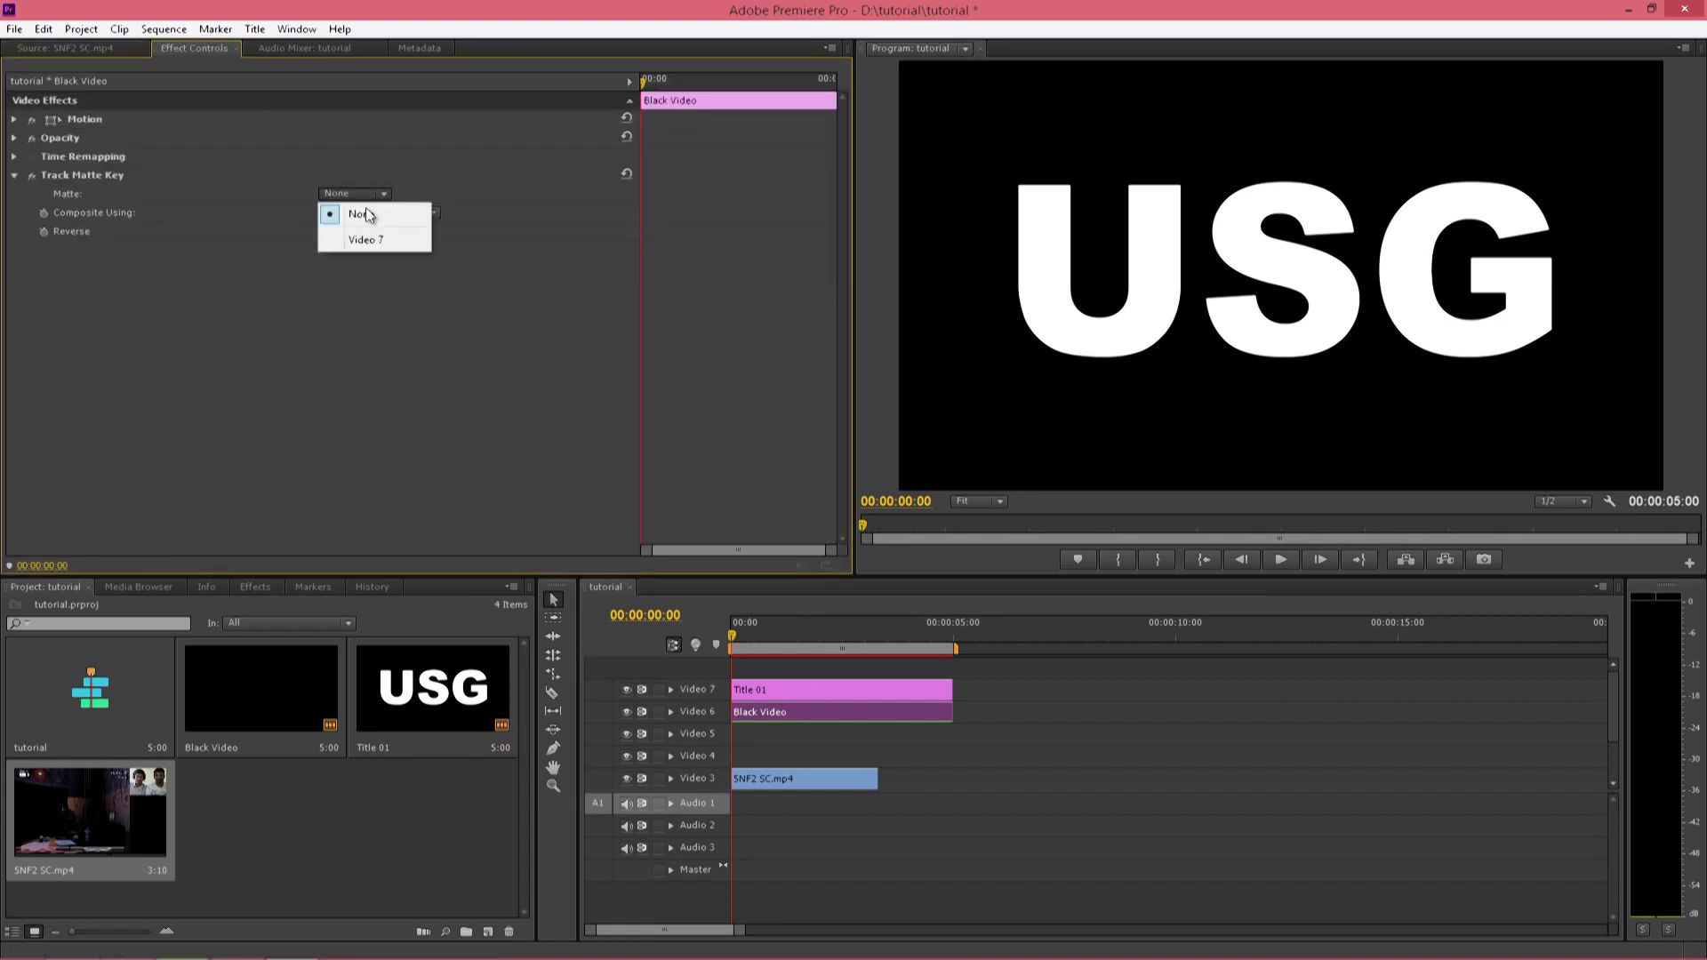
click(374, 235)
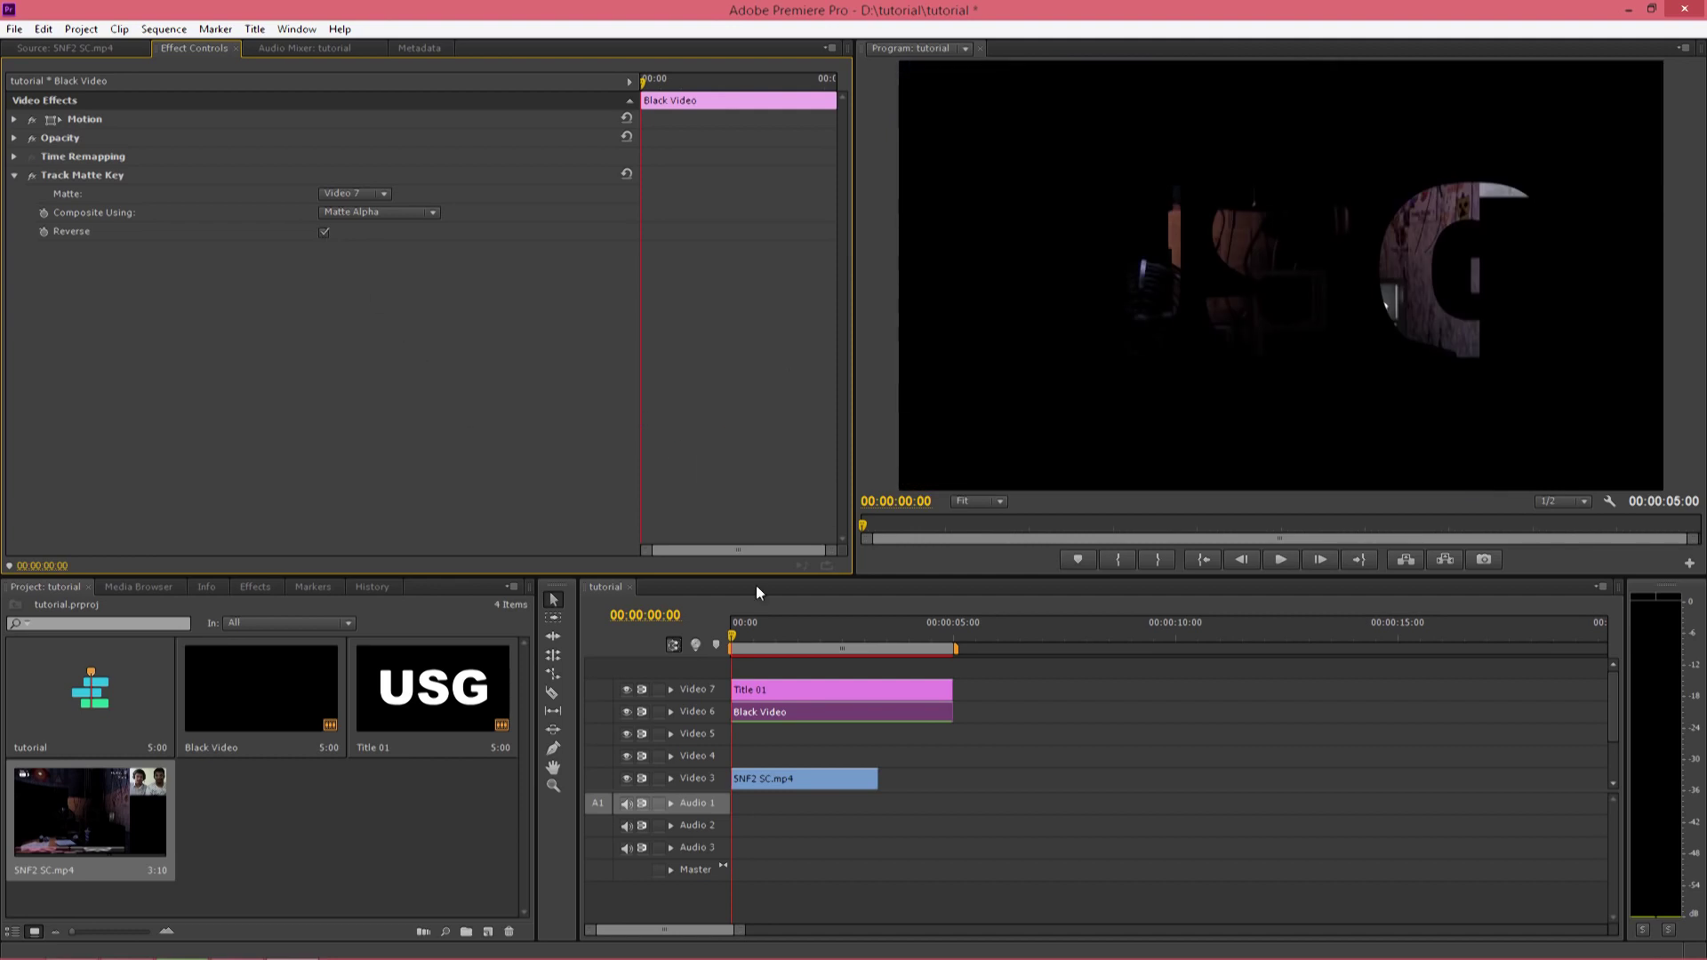
drag(731, 629, 771, 639)
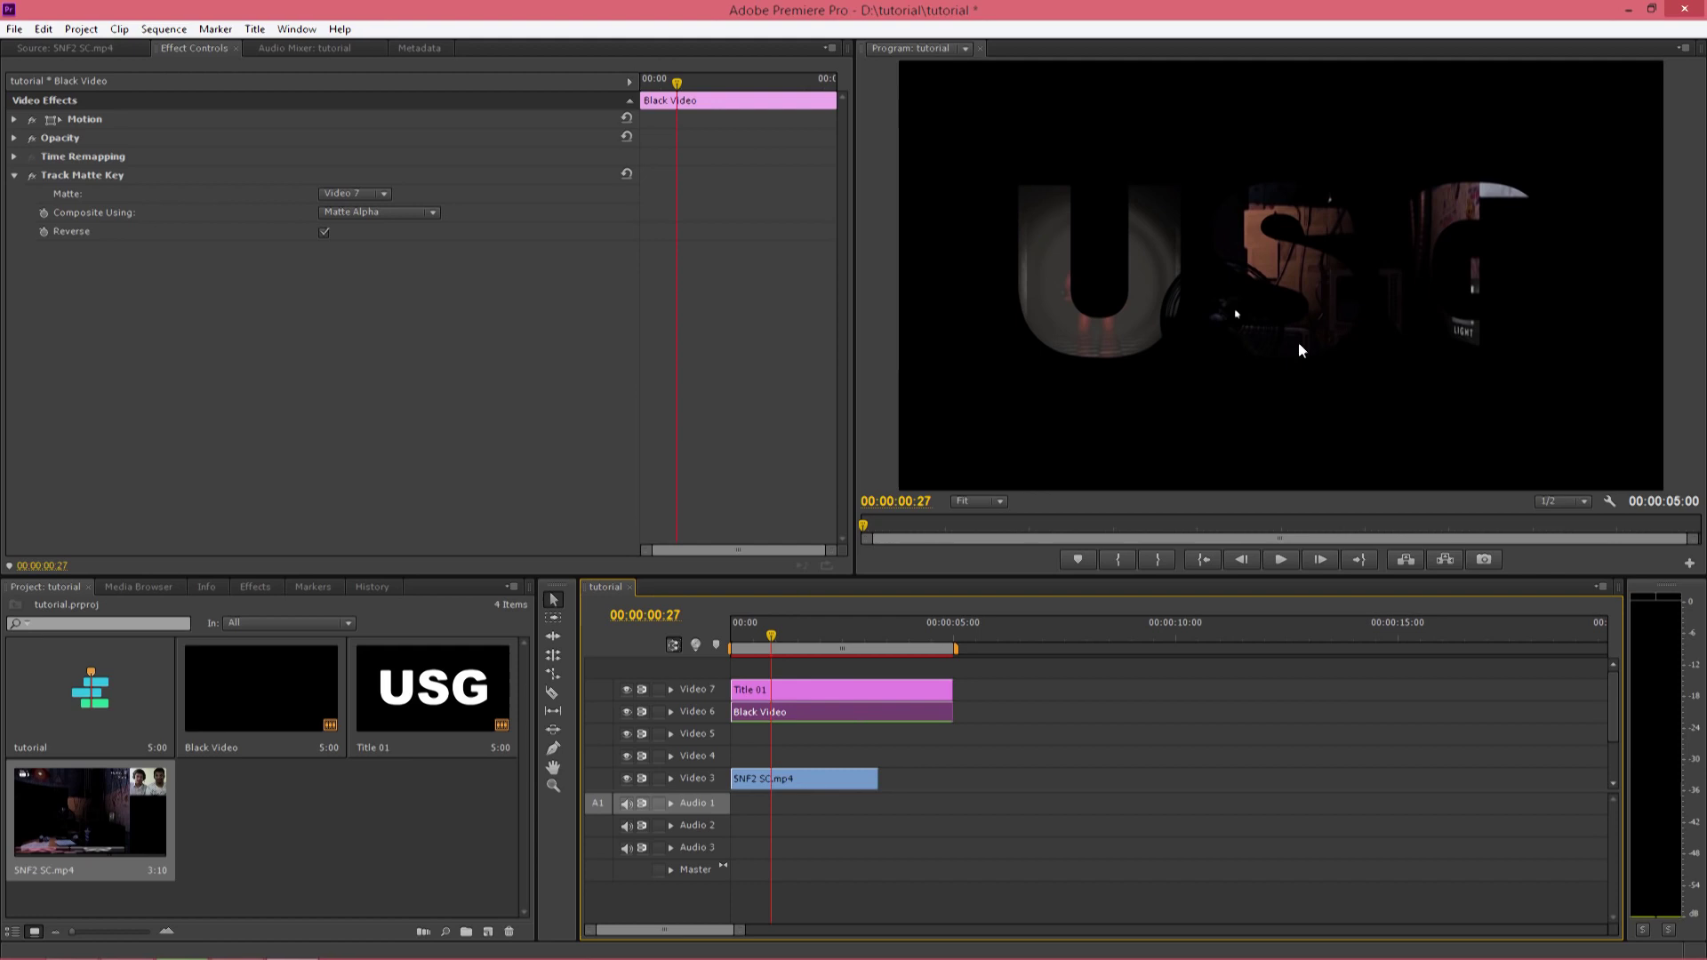
mouse_move(772, 638)
mouse_down()
mouse_move(829, 637)
mouse_move(808, 638)
mouse_up()
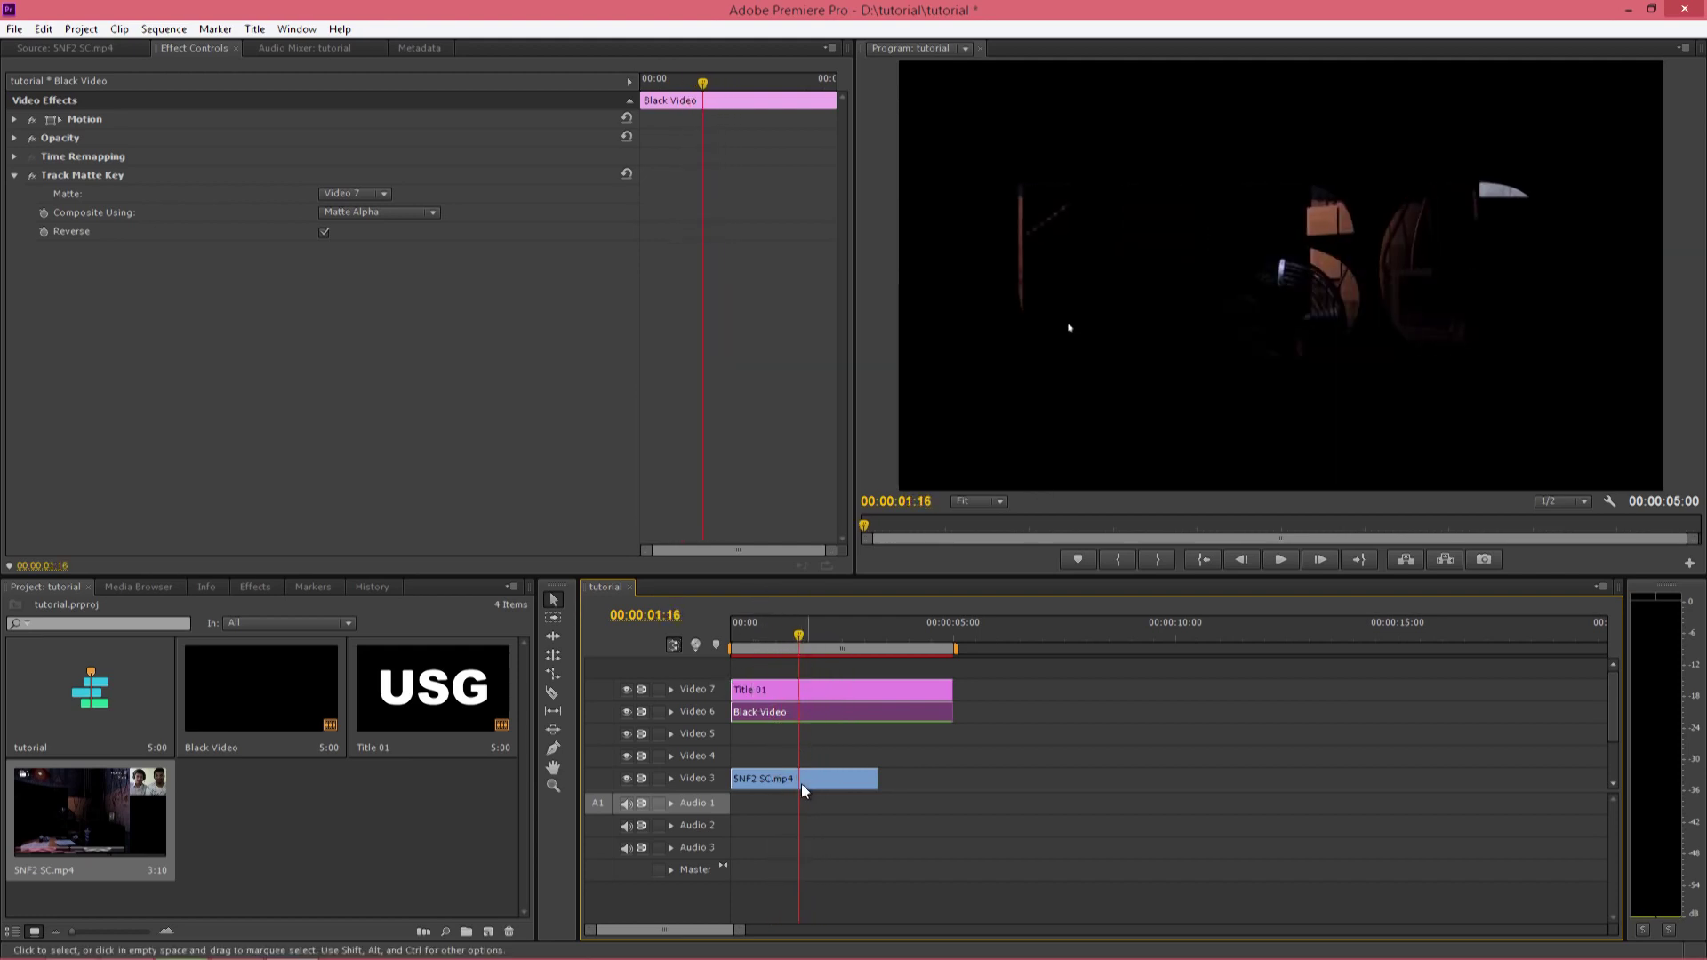
Scale SNF2 SC.mp4 to 40 and position it at 638, 495 behind the U.
click(776, 781)
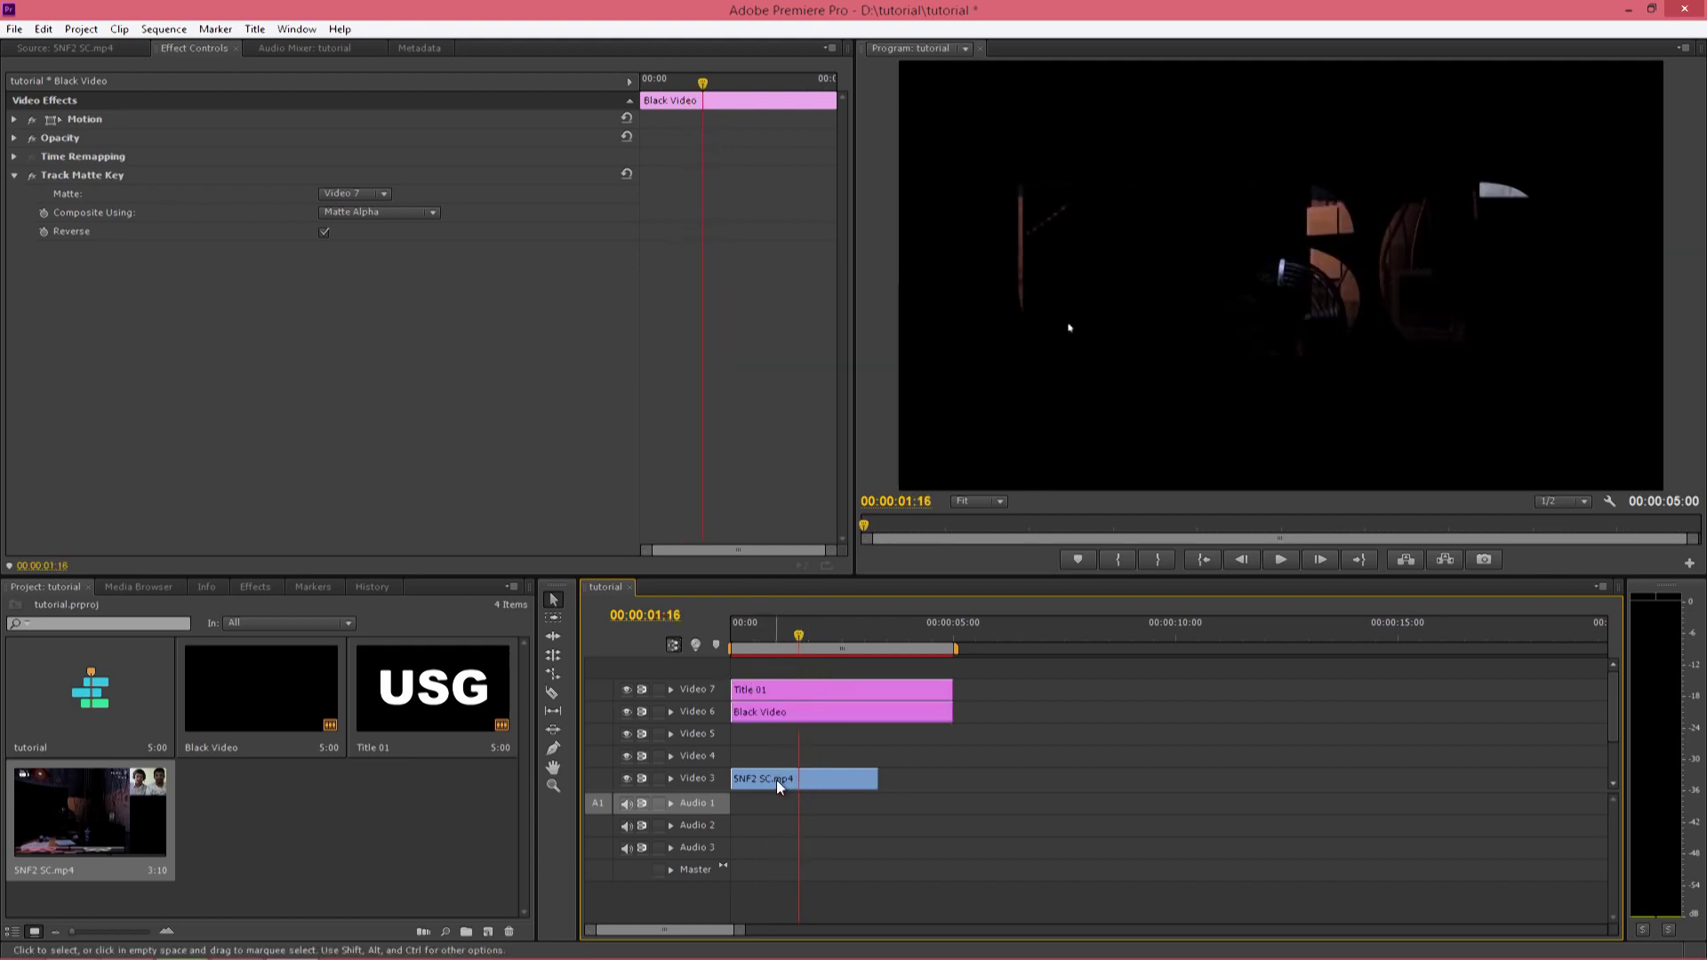
click(75, 47)
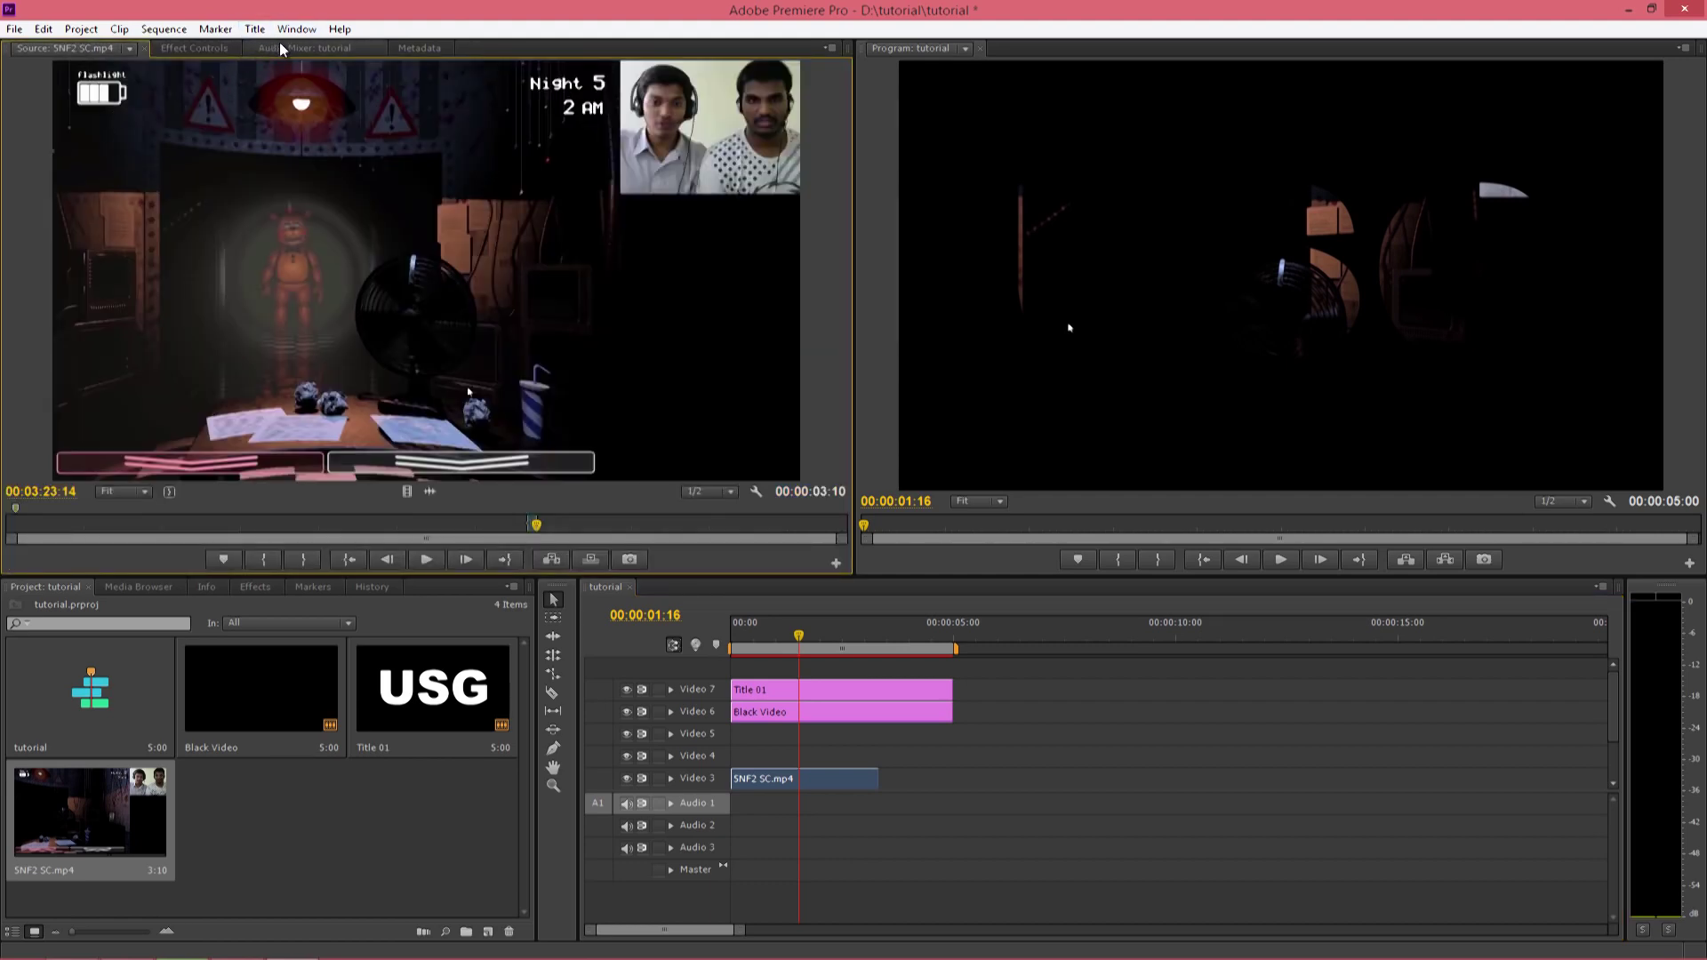
click(194, 48)
click(15, 119)
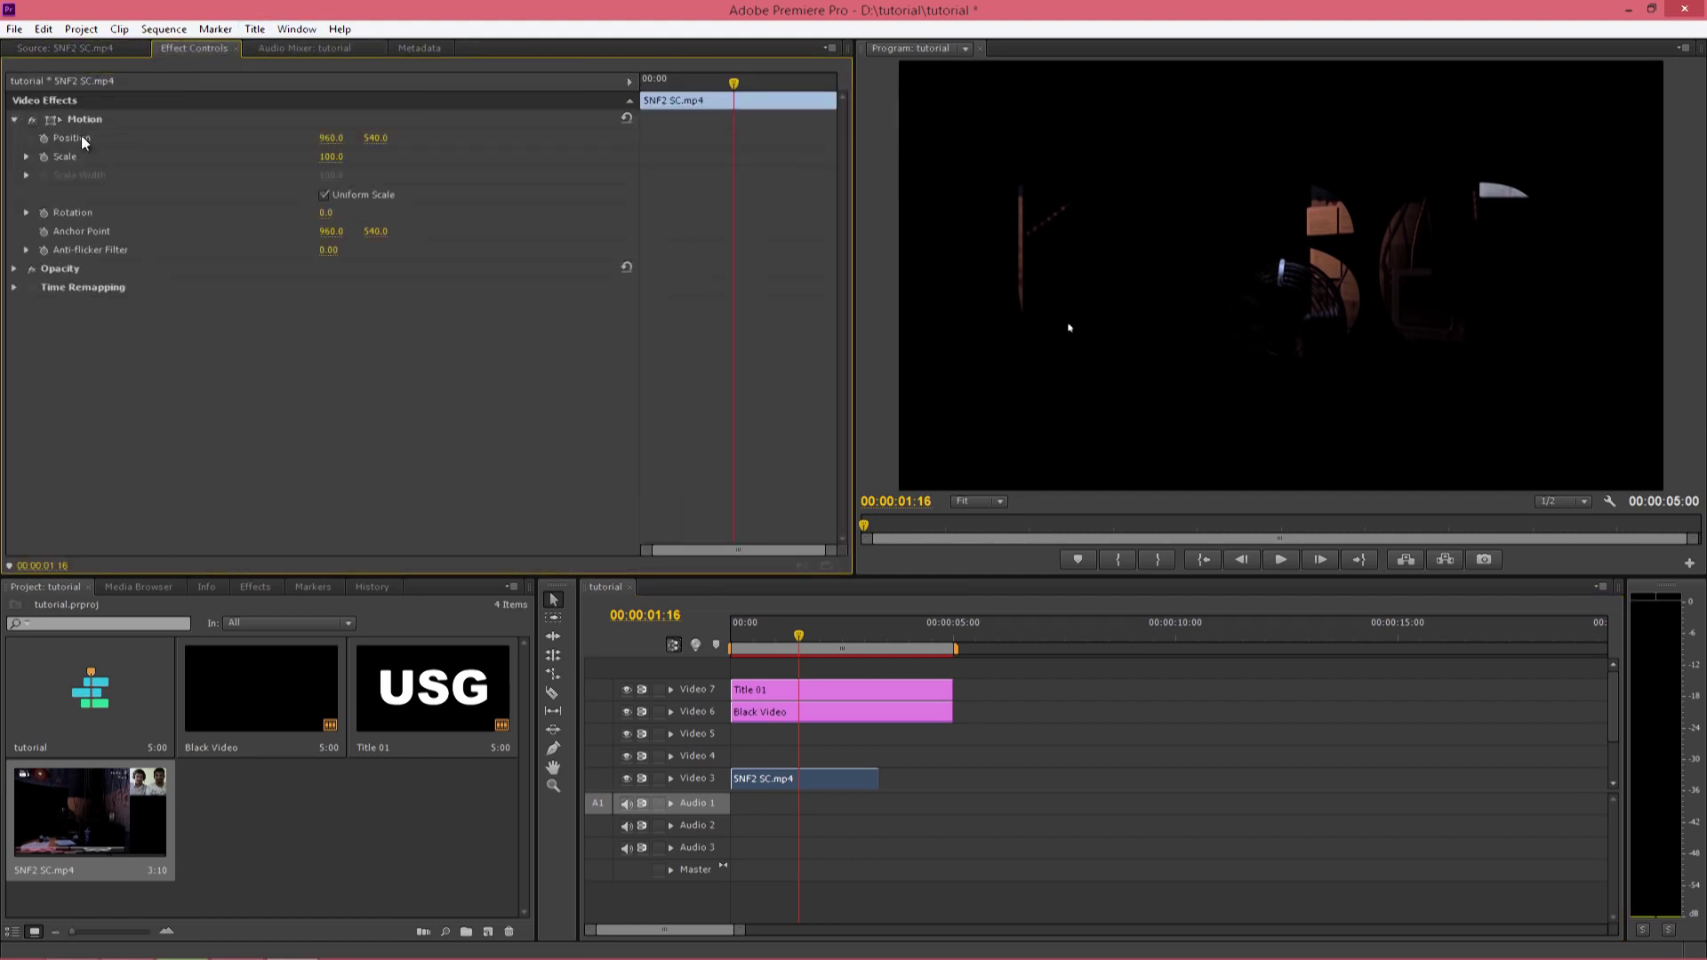
drag(329, 147, 339, 140)
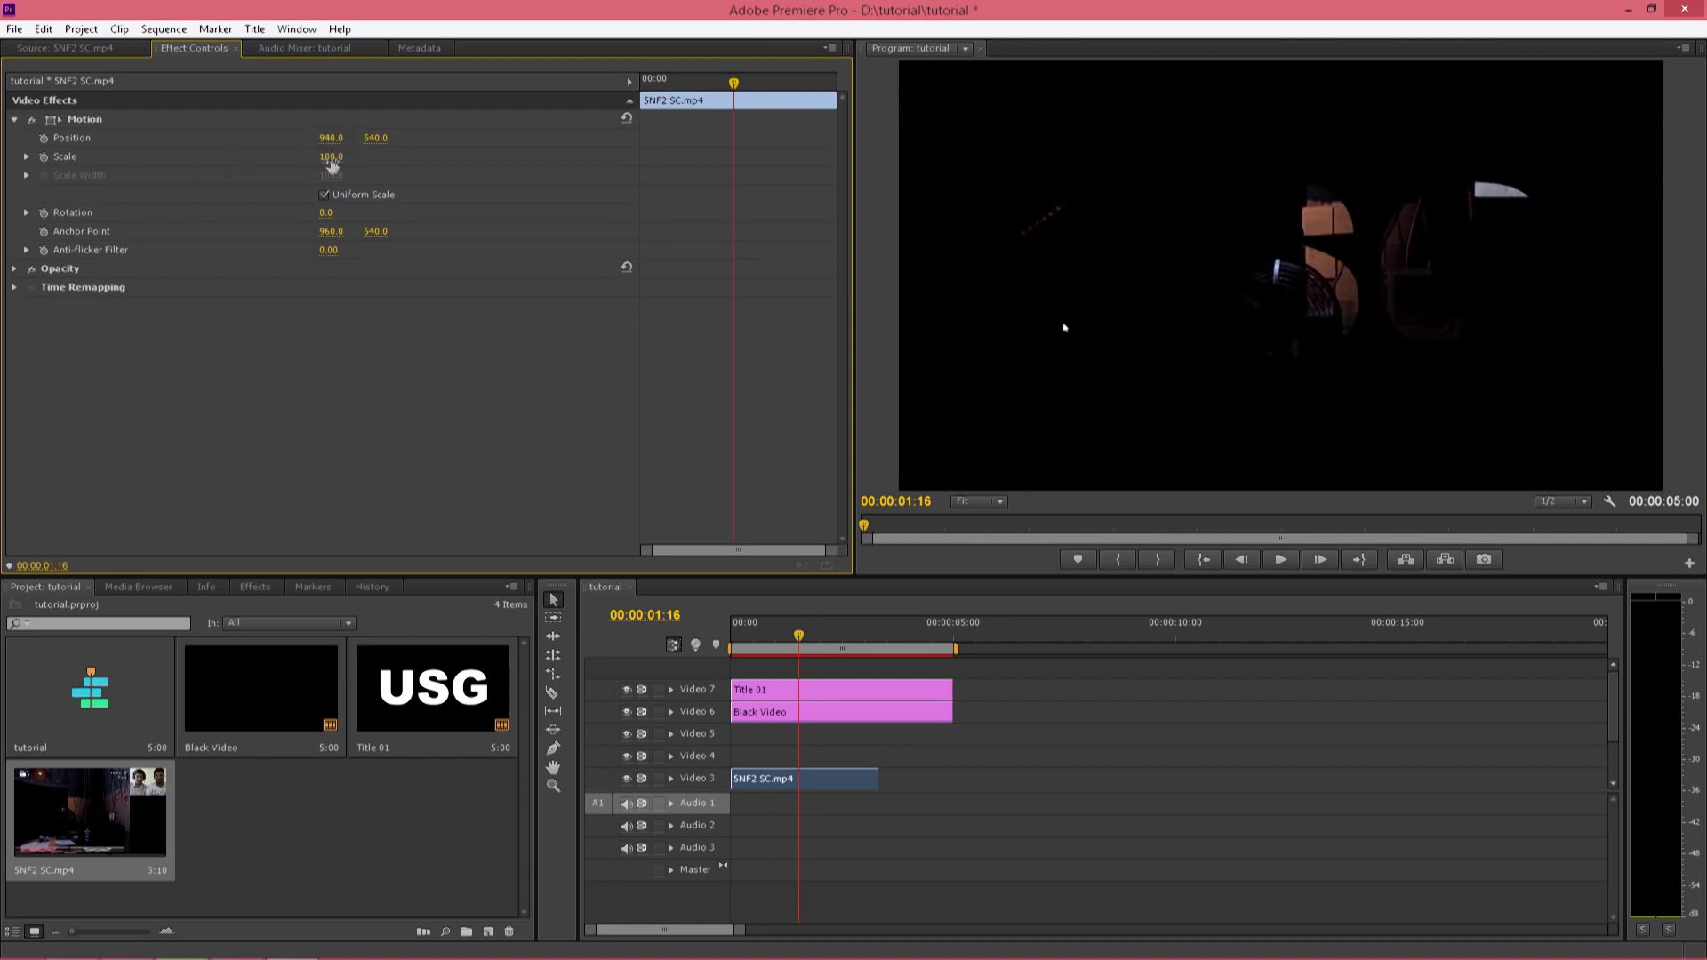
click(332, 160)
text(40)
key(Return)
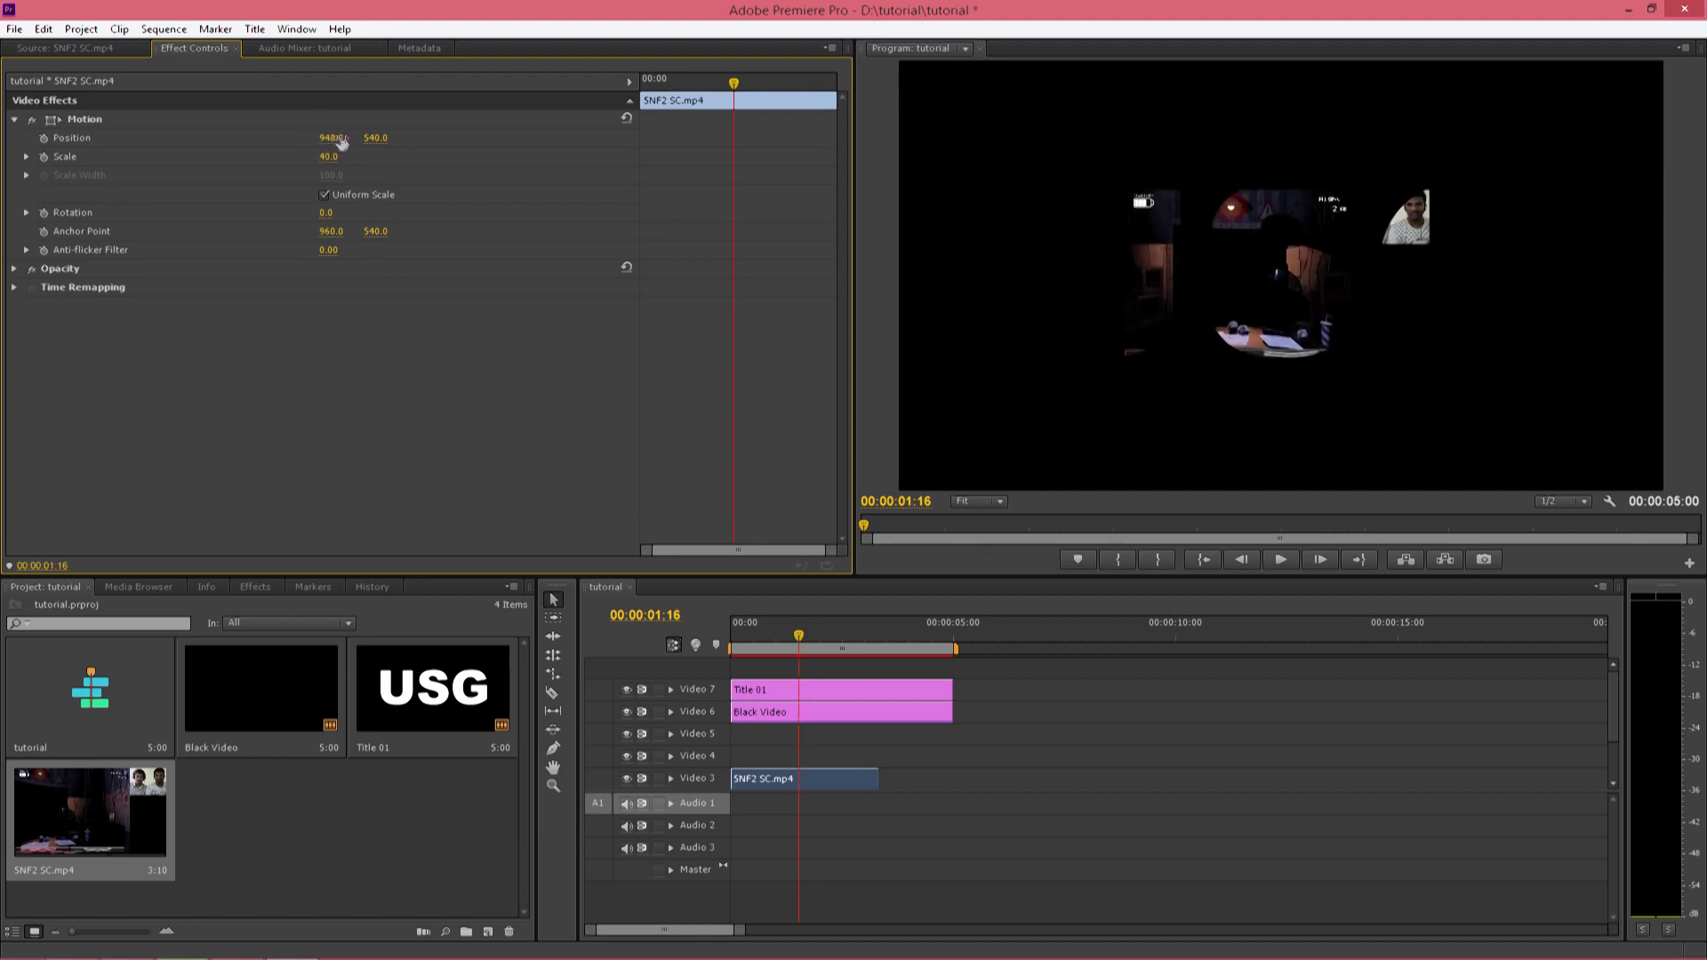
drag(350, 142, 52, 151)
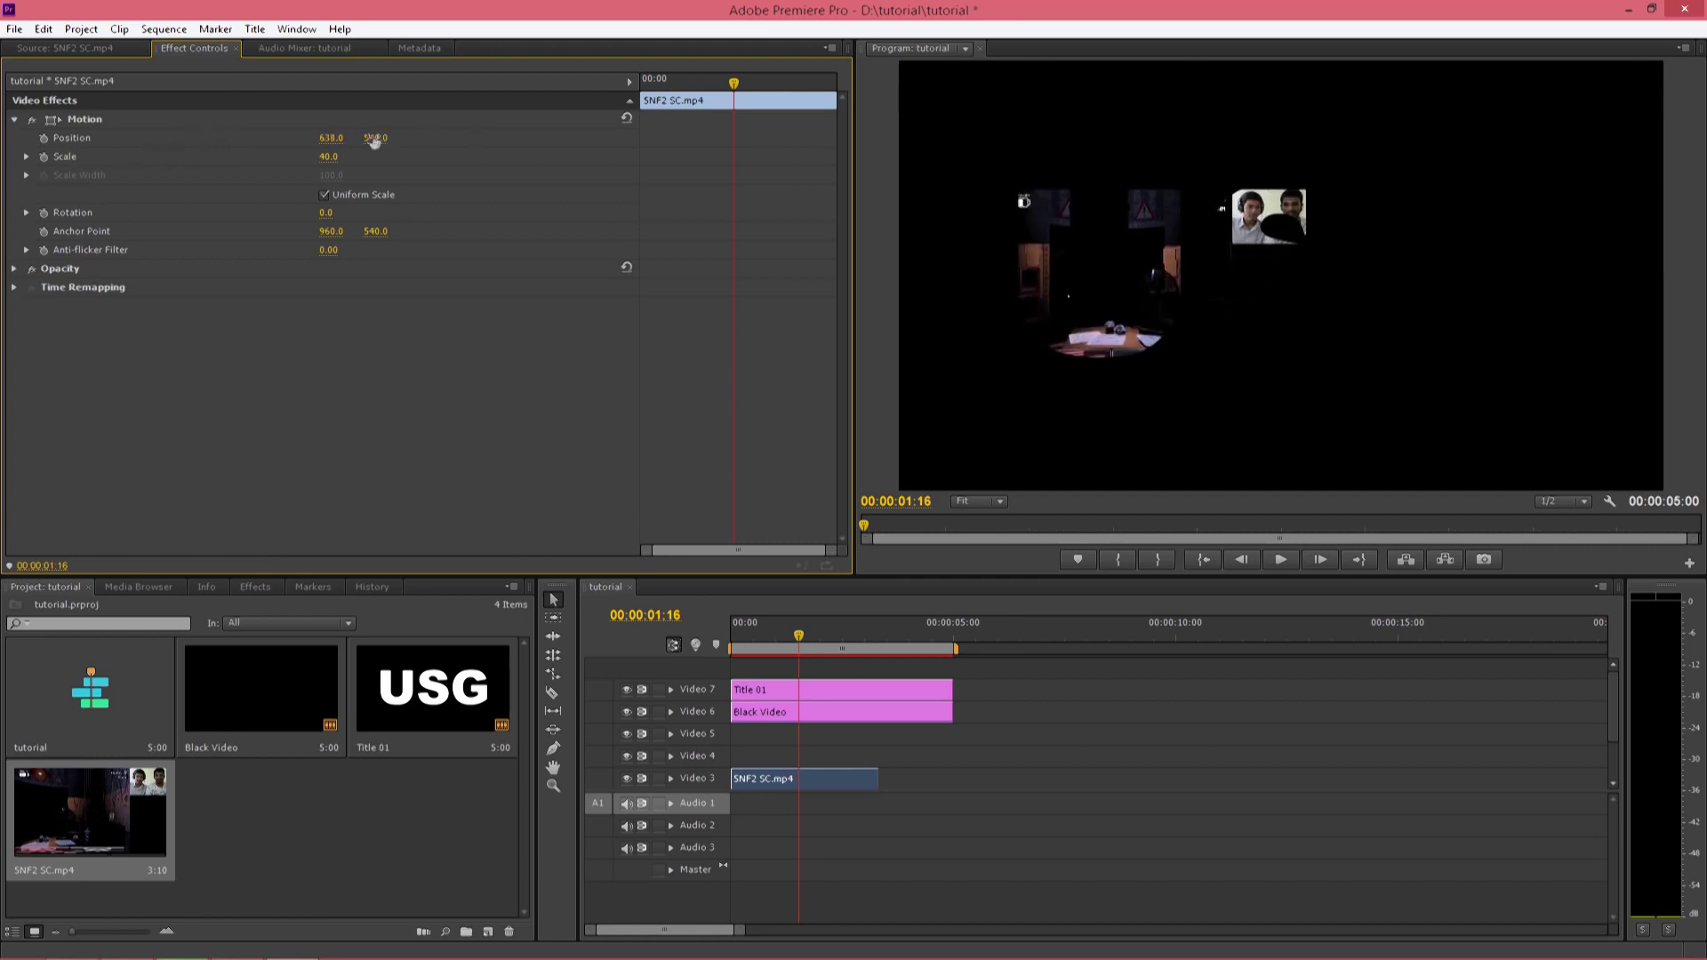
mouse_move(374, 141)
mouse_down()
mouse_move(477, 140)
mouse_move(331, 130)
mouse_move(386, 139)
mouse_up()
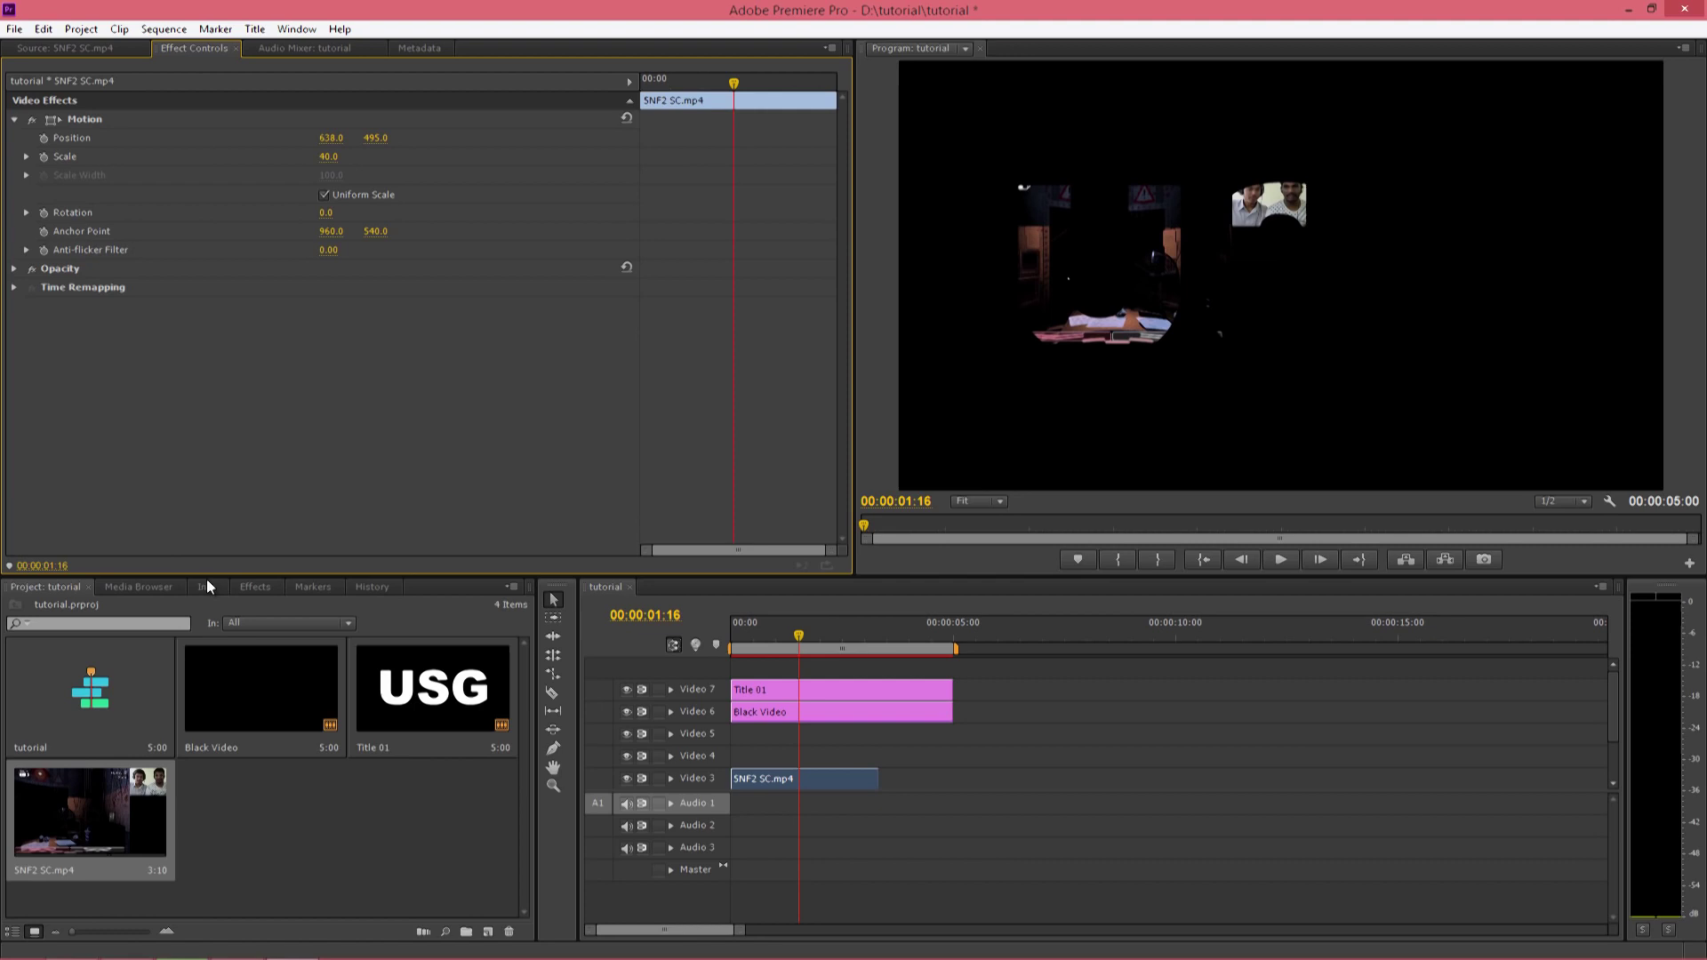
Apply the Crop effect to SNF2 SC.mp4, cropping 33% from the right, and play back.
click(255, 587)
click(100, 607)
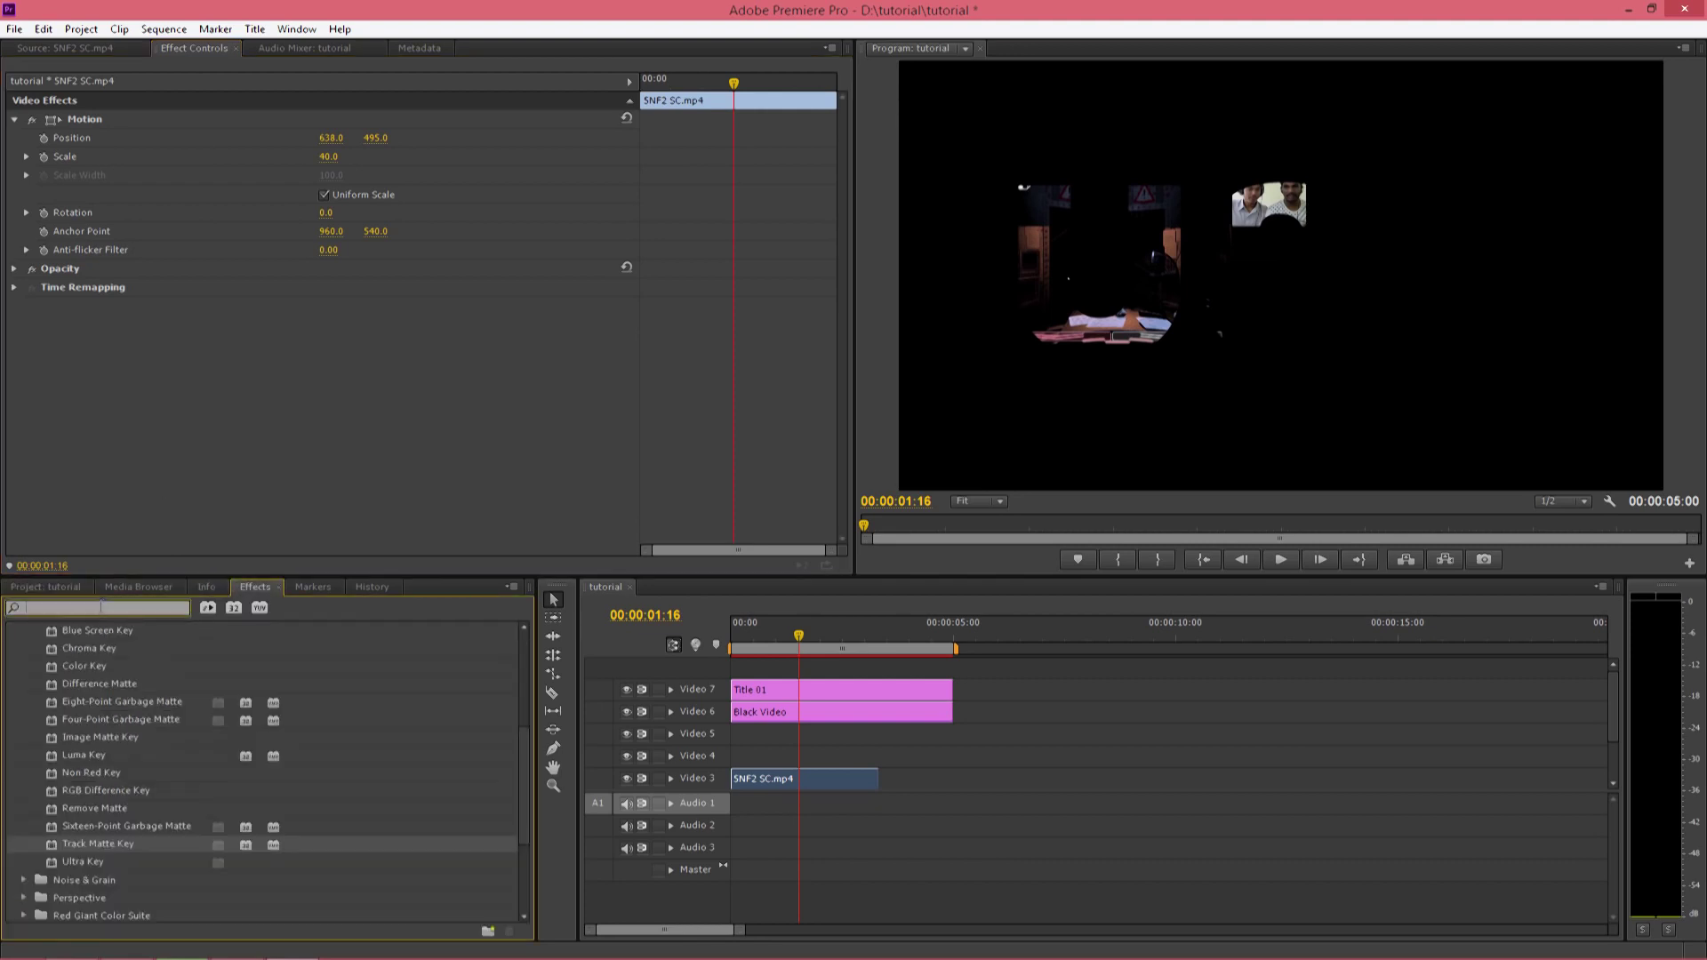
text(CROP)
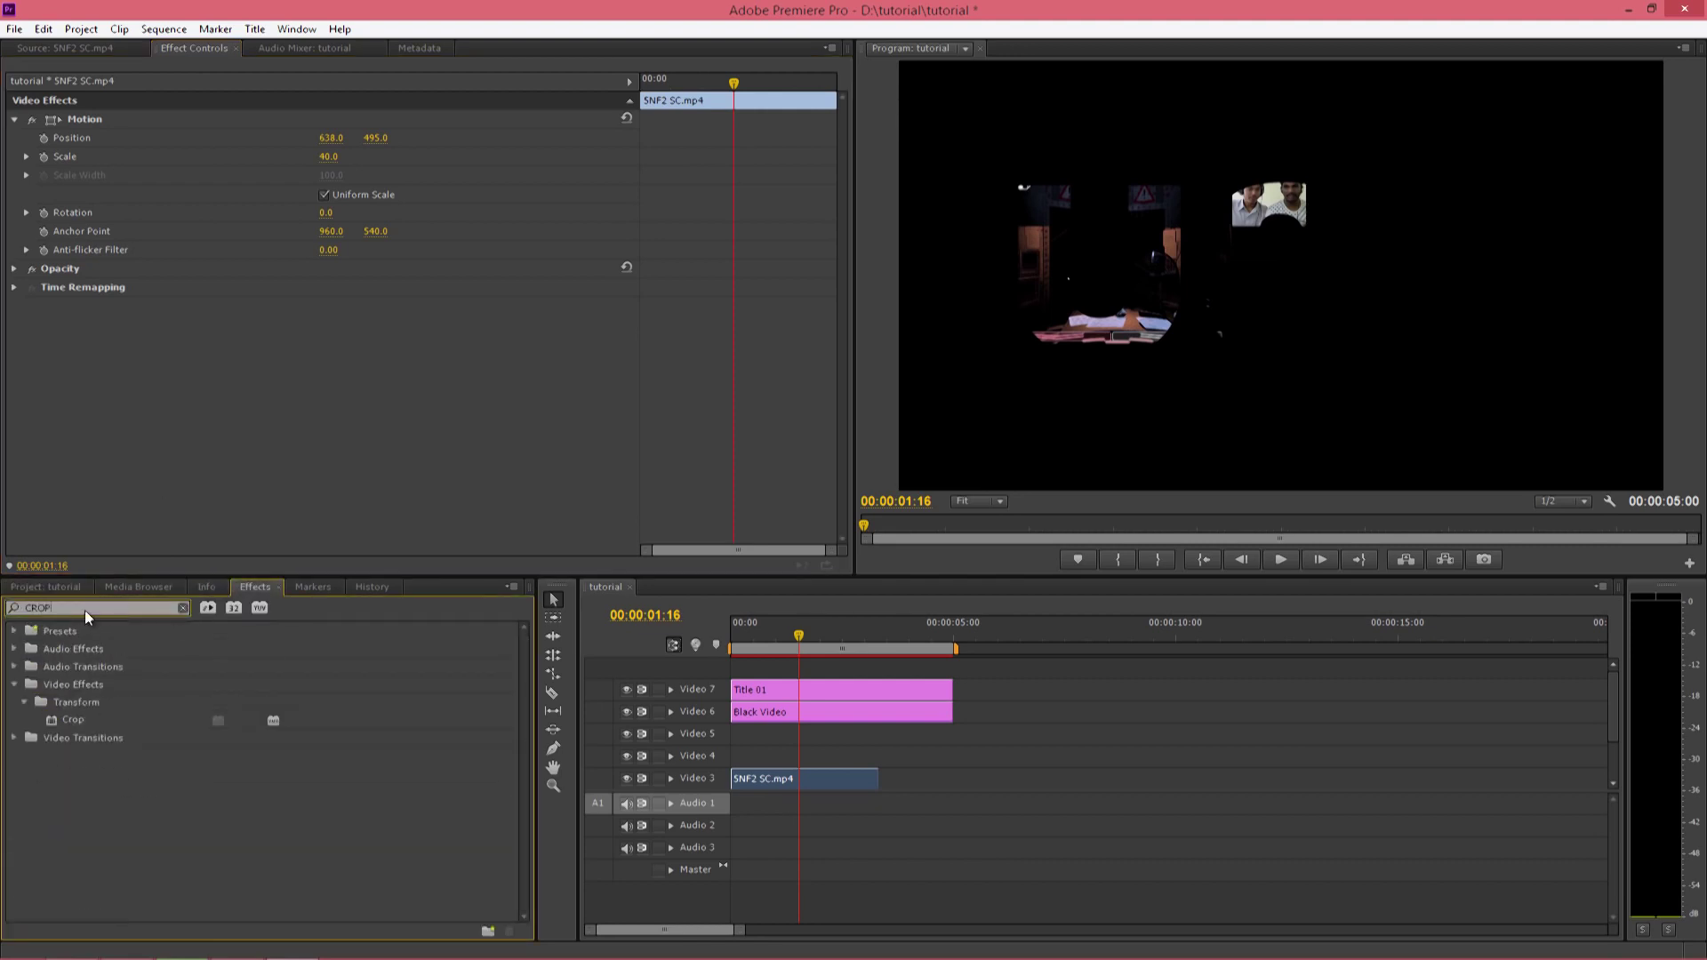
click(64, 718)
double_click(71, 718)
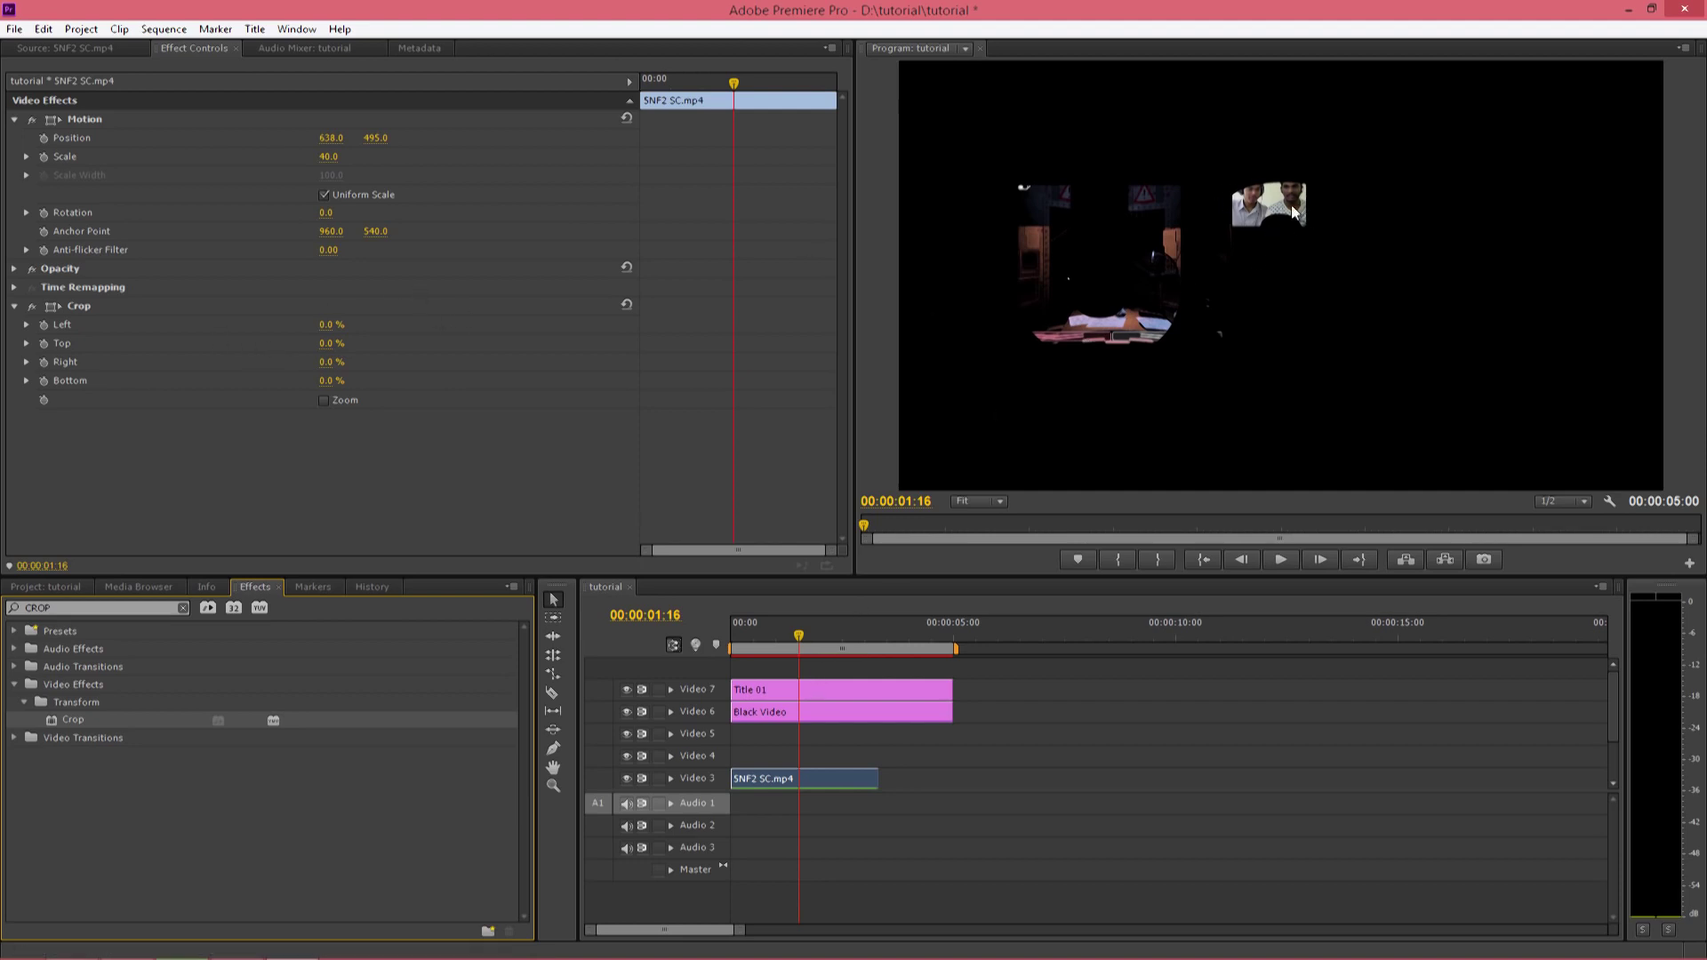
click(57, 366)
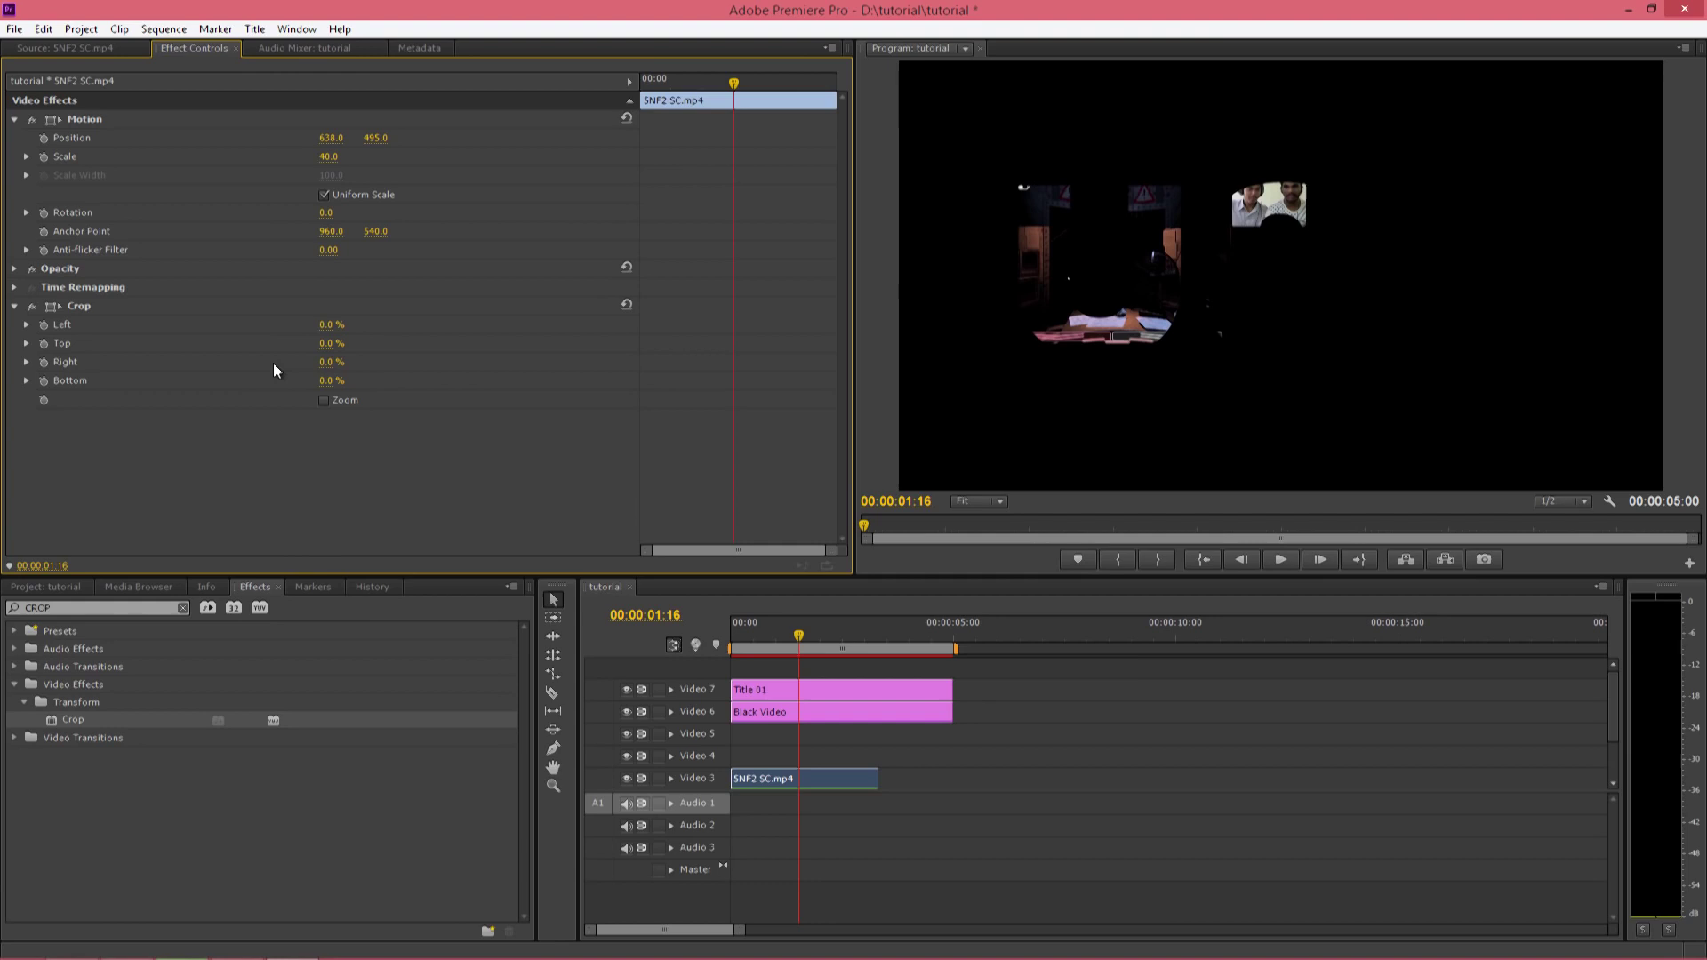
mouse_move(337, 364)
mouse_down()
mouse_move(435, 362)
mouse_move(419, 366)
mouse_up()
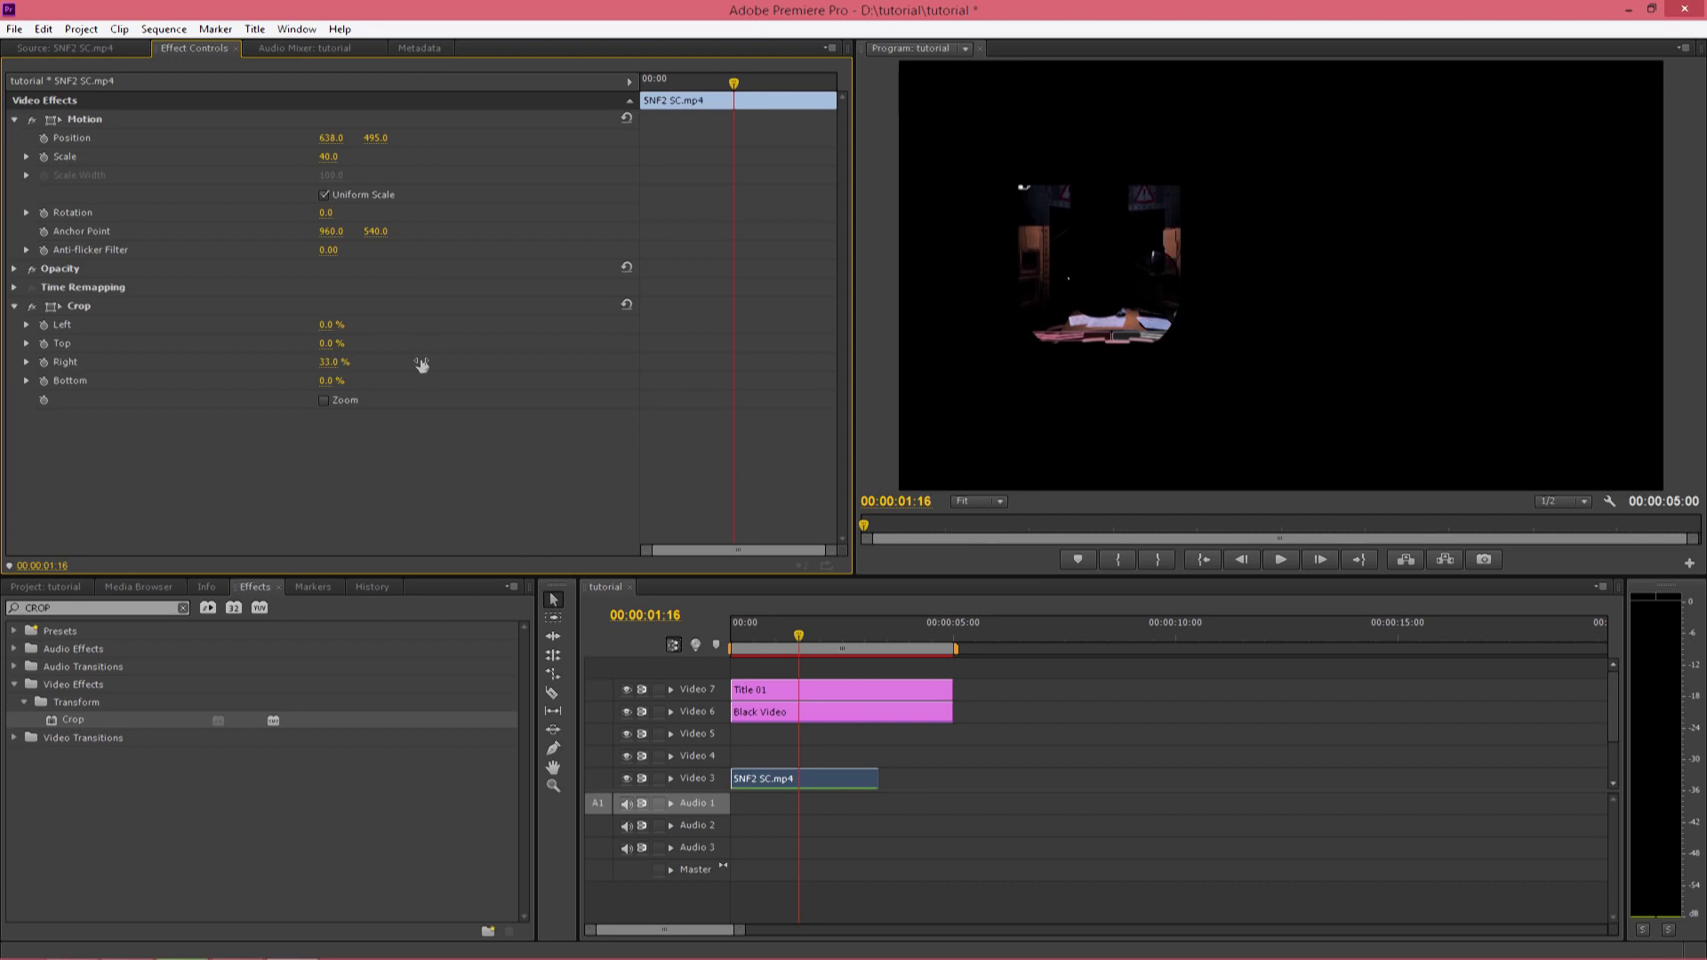
key(shift+1)
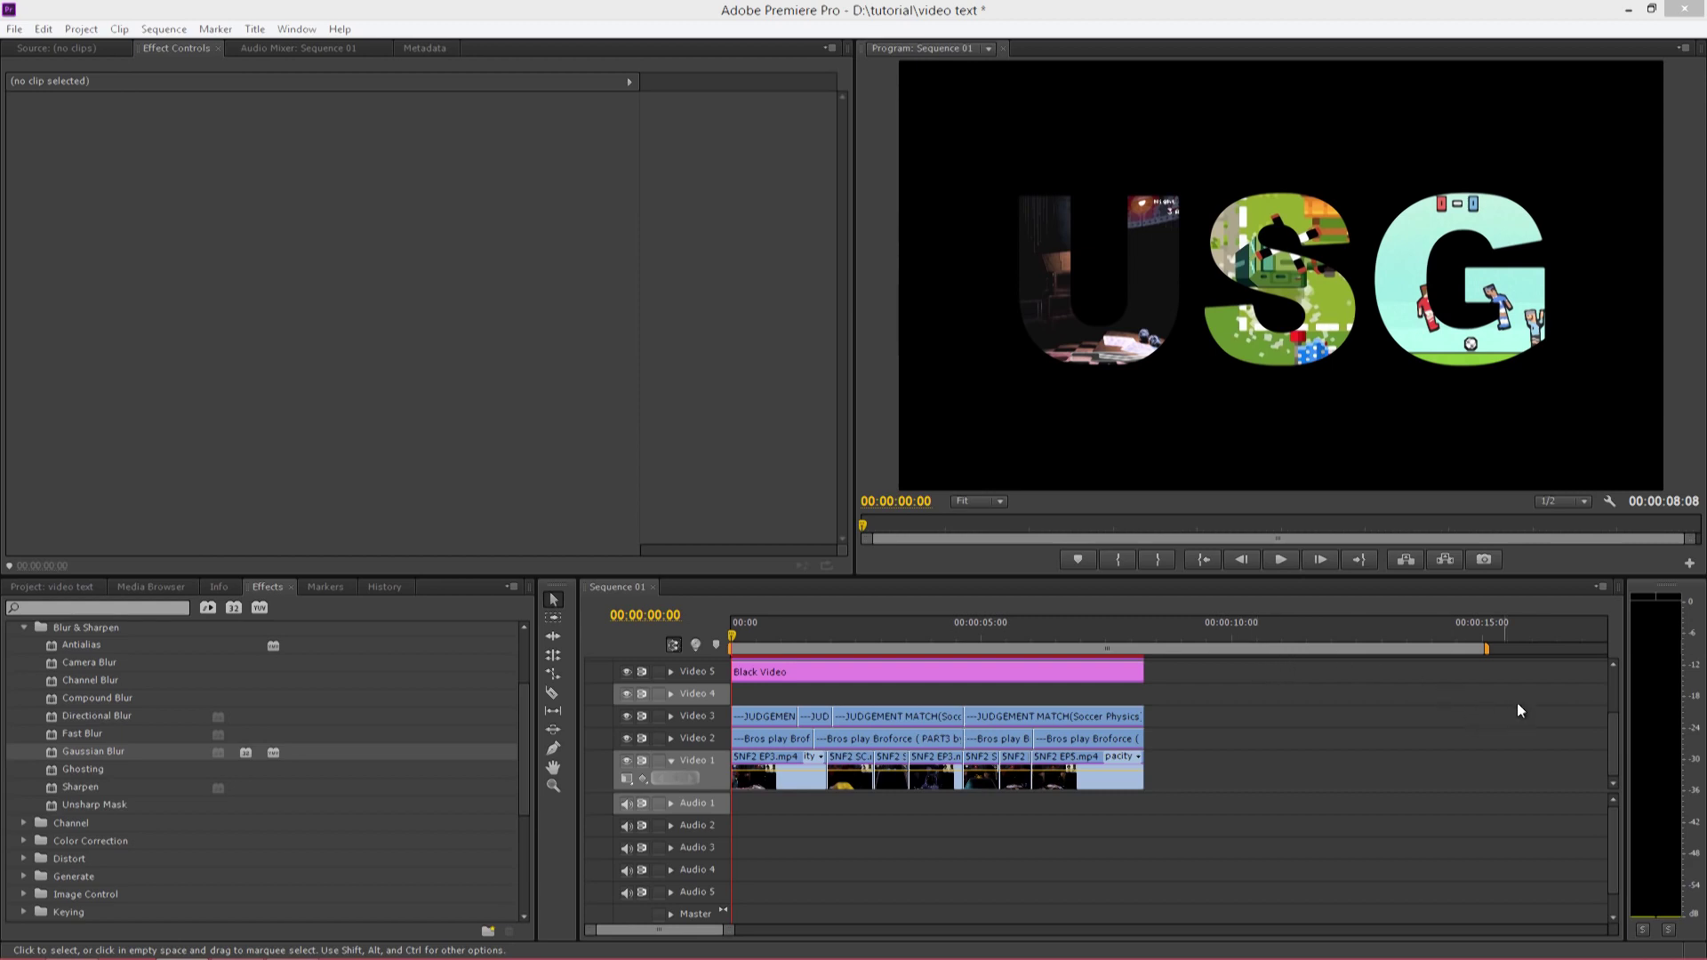
Adjust the timeline view of the finished video text project's Sequence 01.
drag(1613, 722, 1614, 745)
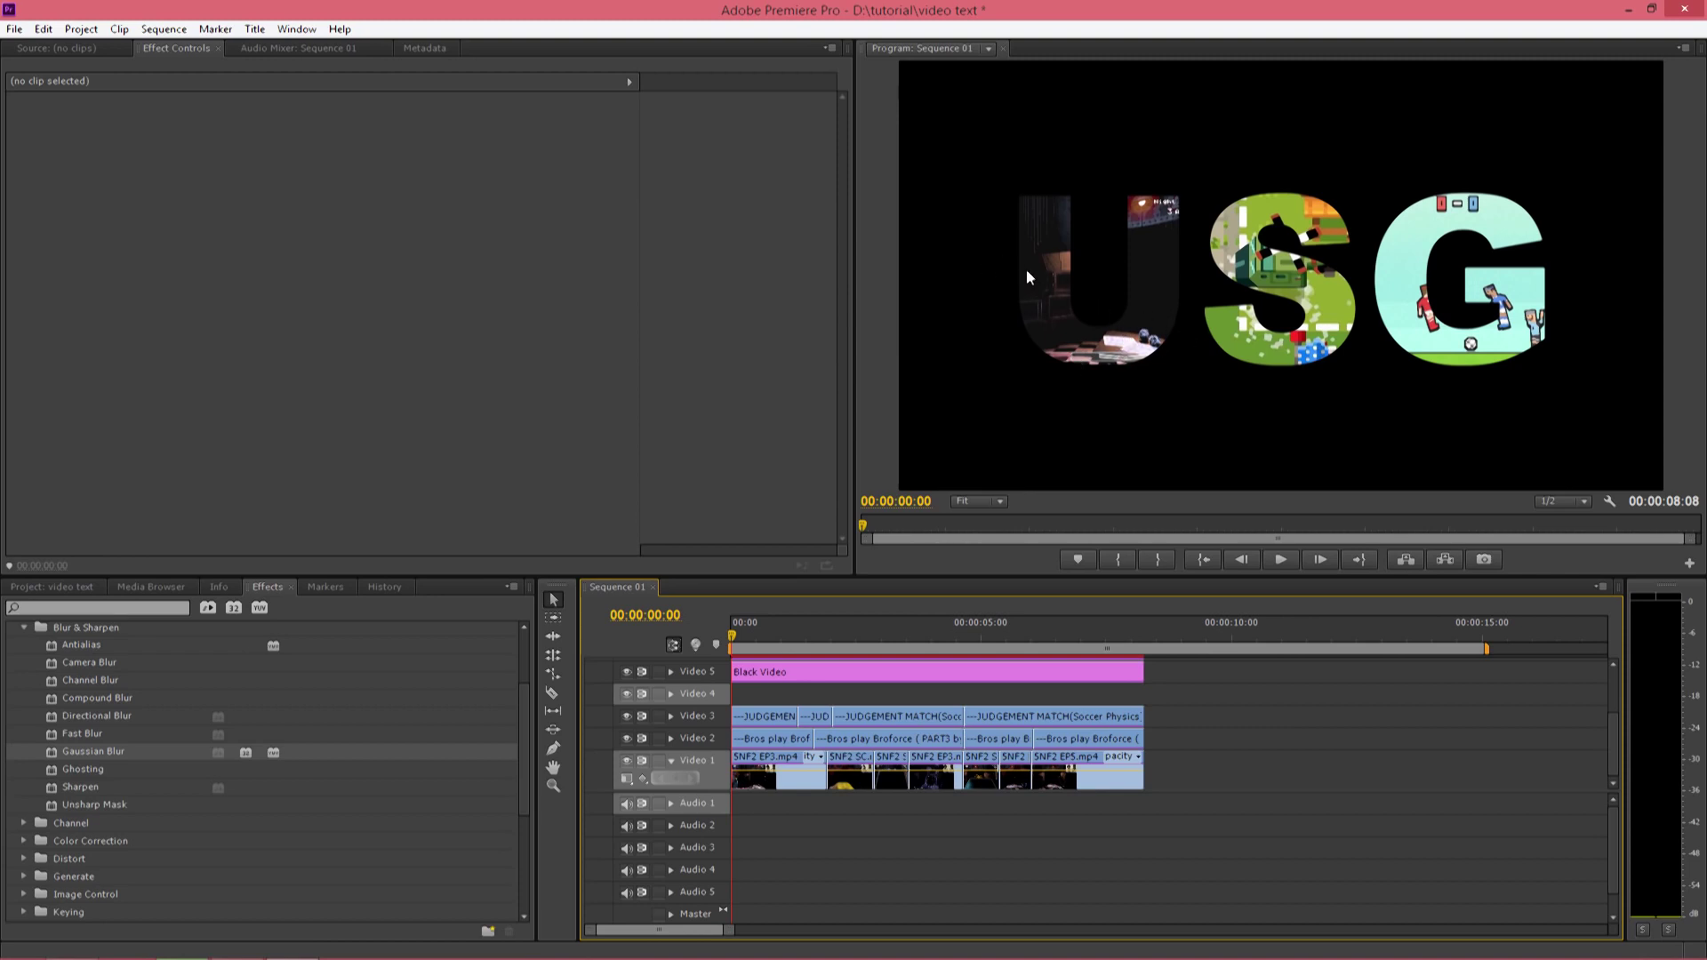
Shift the Video 2 (S) clips later, and the Video 3 (G) clips later still.
mouse_move(1176, 739)
mouse_down()
mouse_move(763, 743)
mouse_move(783, 749)
mouse_up()
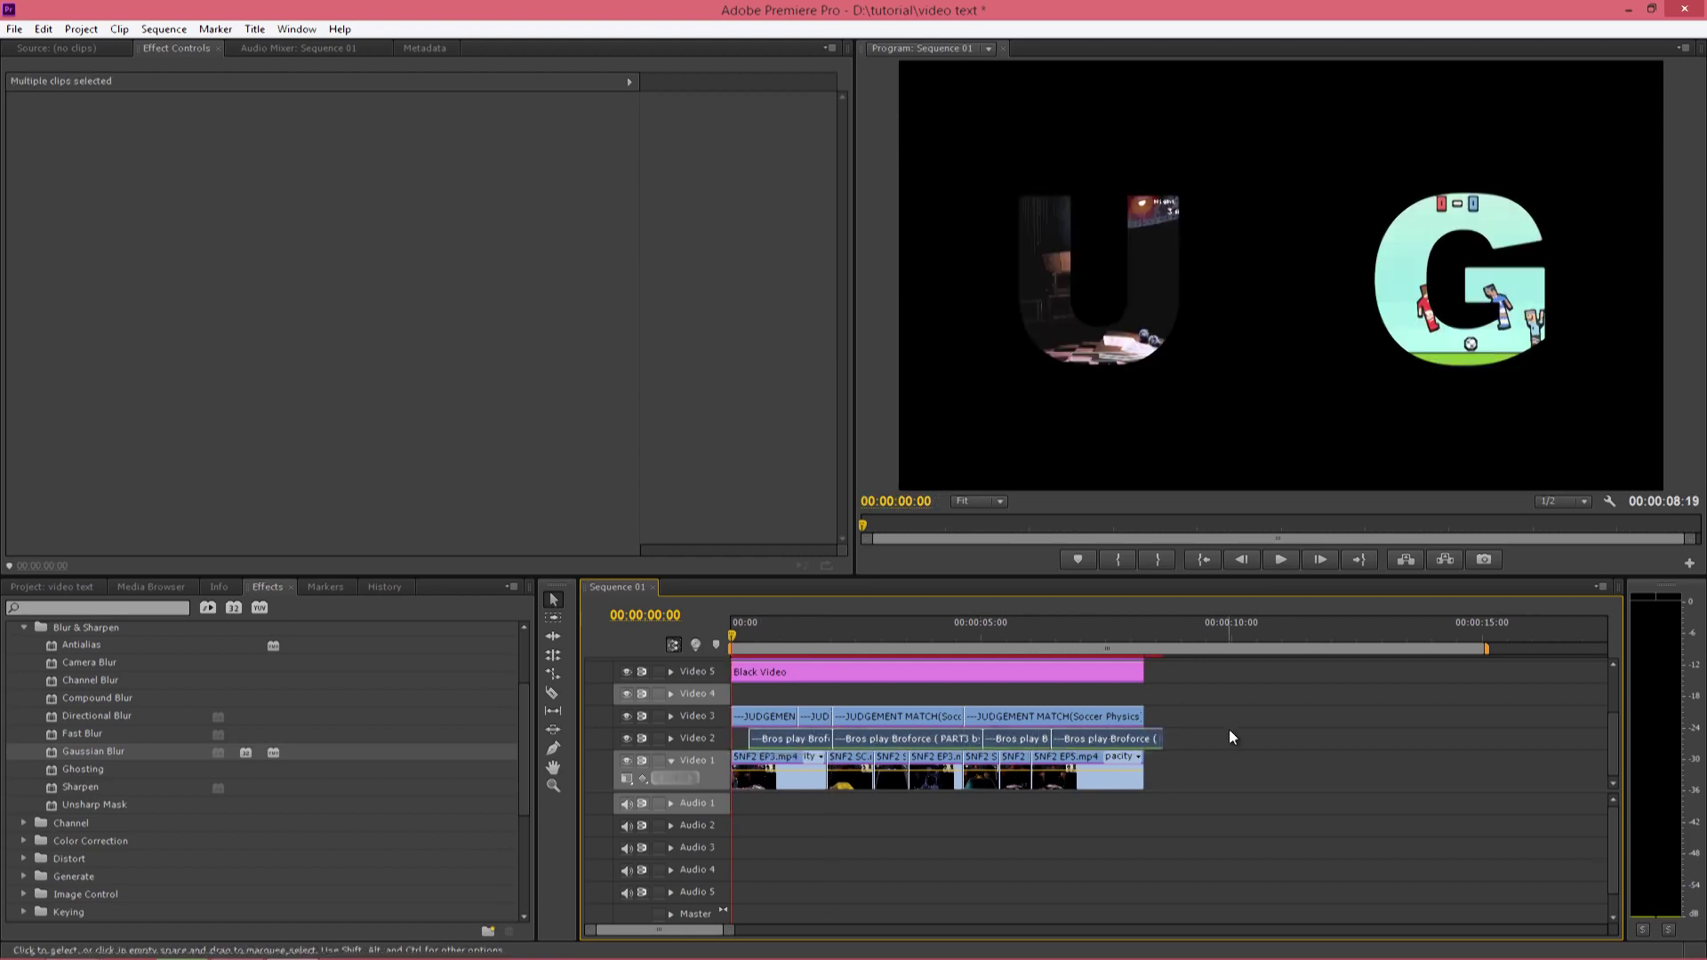
click(1209, 697)
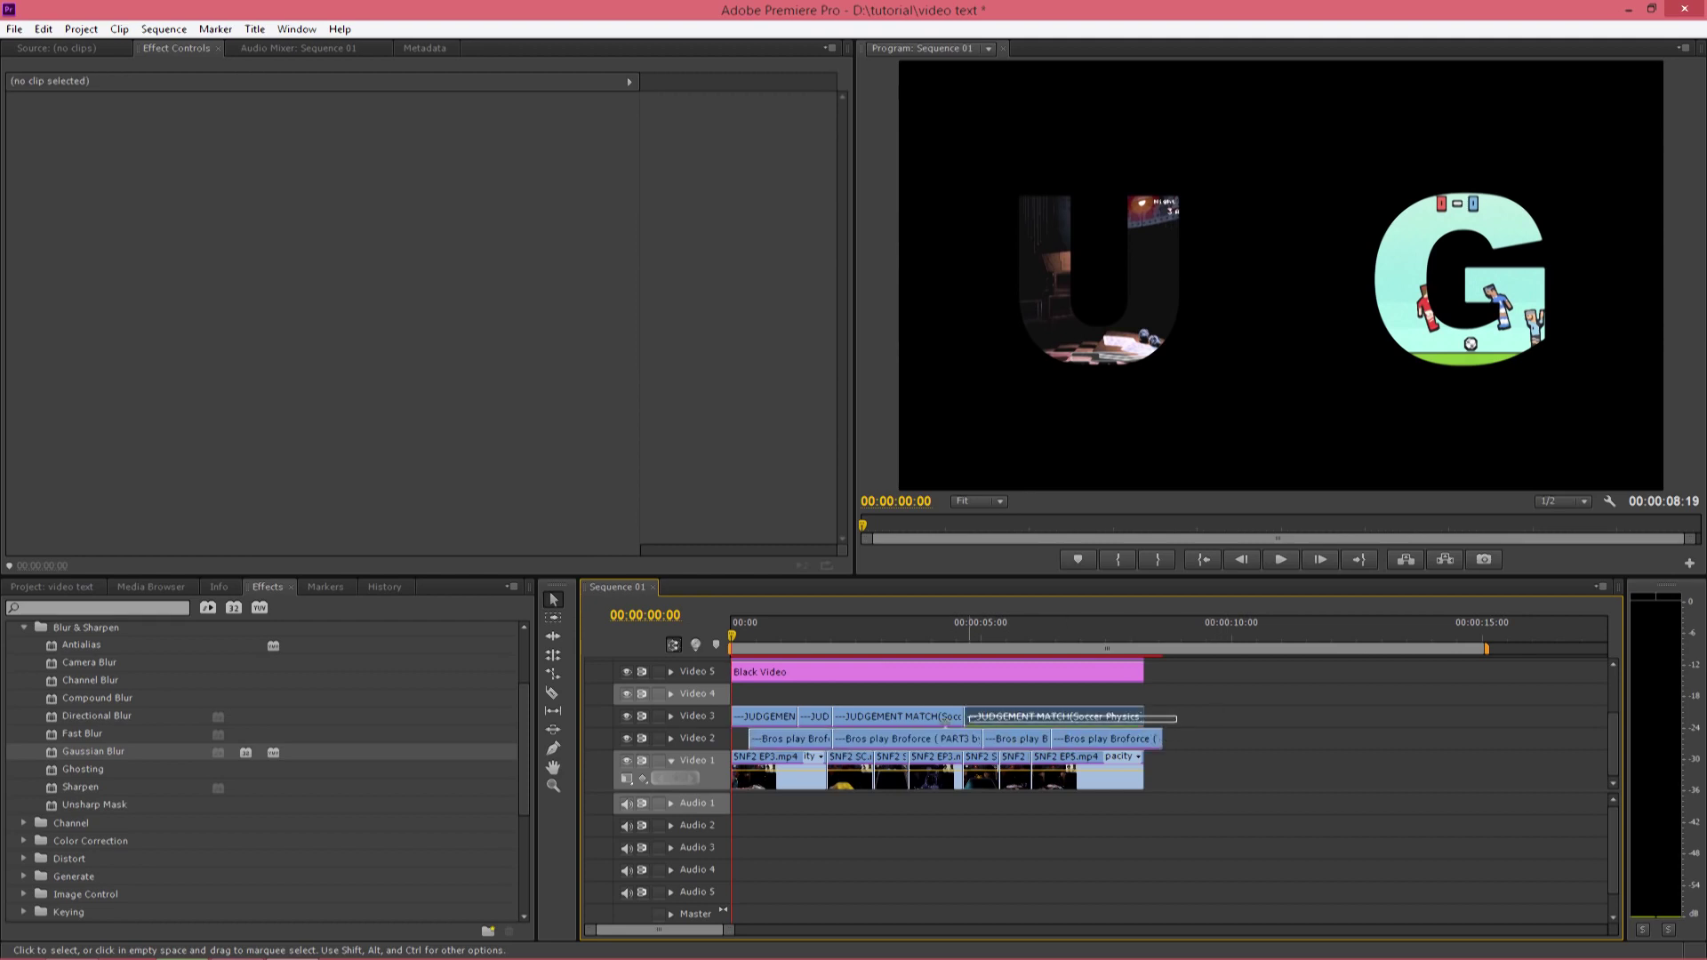
mouse_move(1137, 716)
mouse_down()
mouse_move(774, 721)
mouse_move(808, 728)
mouse_up()
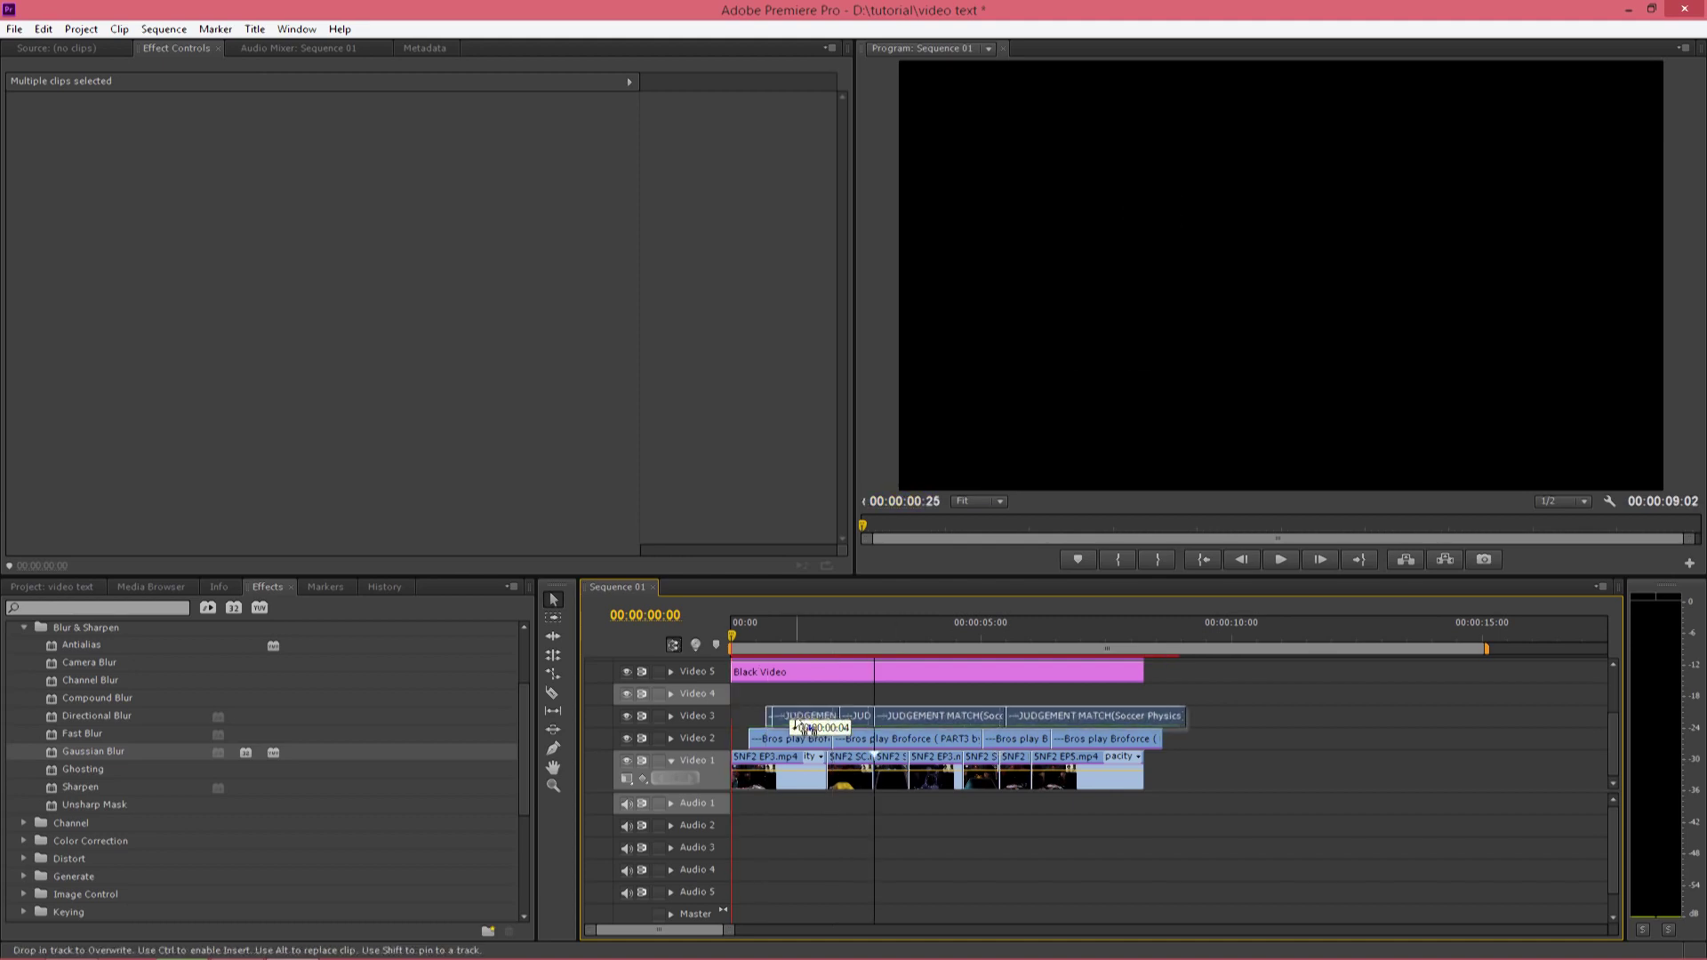
drag(811, 730, 805, 726)
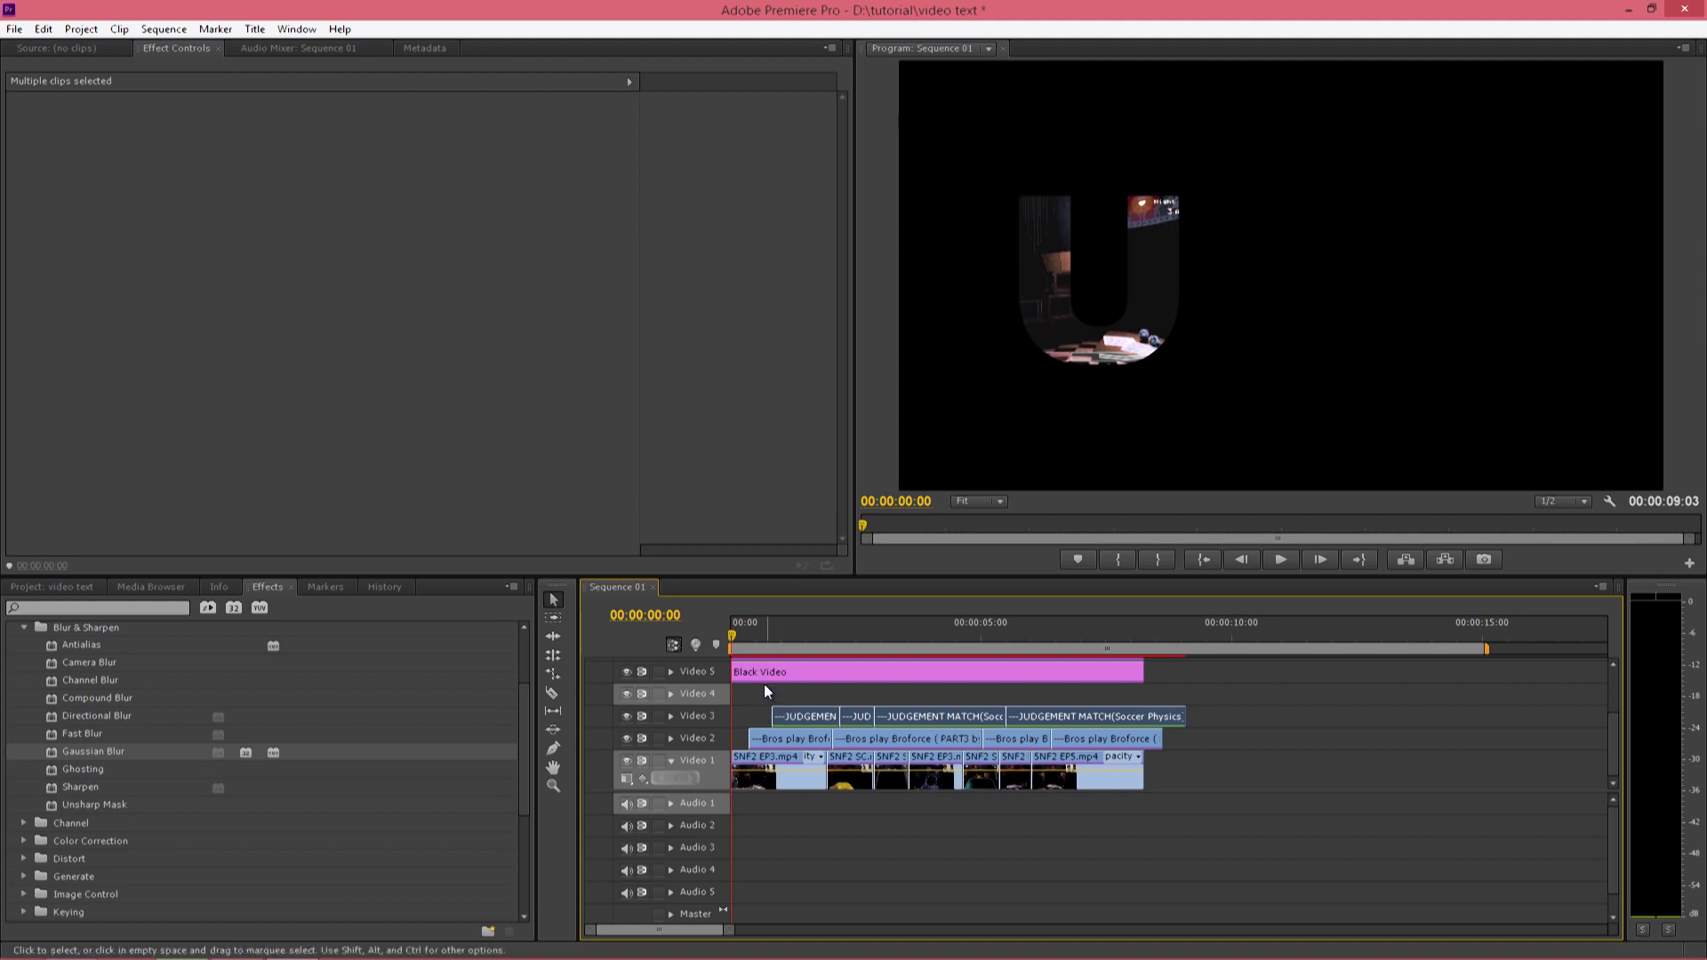
click(765, 687)
Preview the sequence until G appears, then return the playhead to the start.
click(1280, 559)
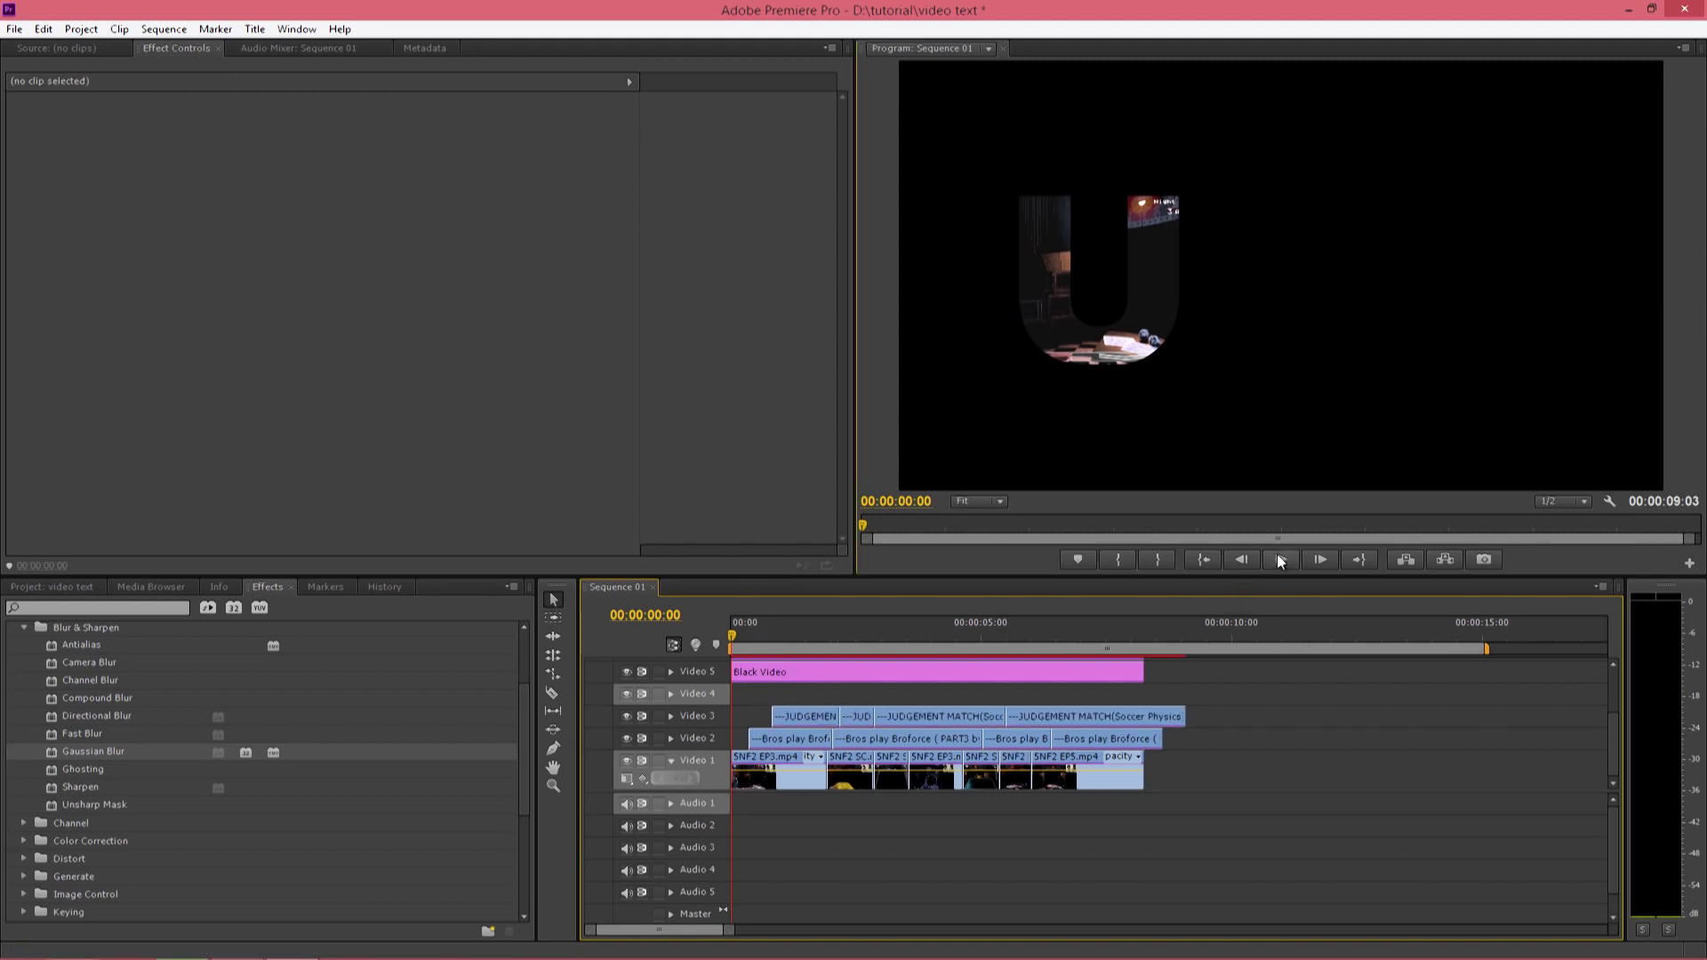
click(1281, 560)
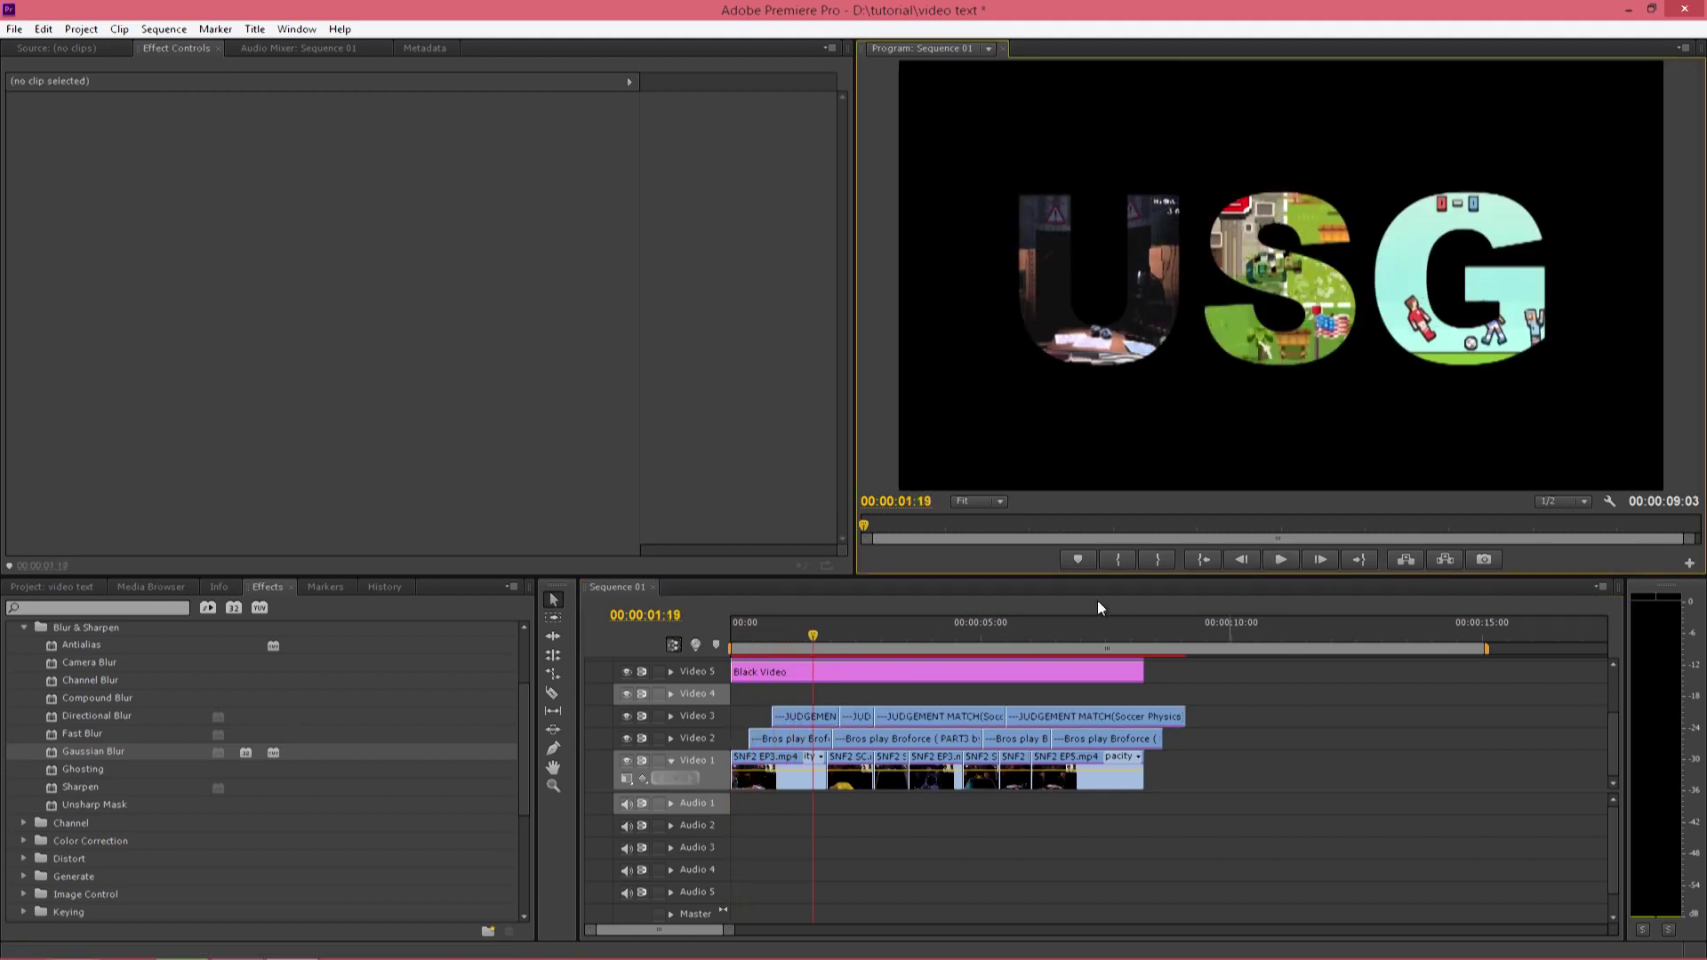
mouse_move(804, 633)
mouse_down()
mouse_move(724, 681)
mouse_move(759, 644)
mouse_move(713, 651)
mouse_move(766, 642)
mouse_move(706, 648)
mouse_up()
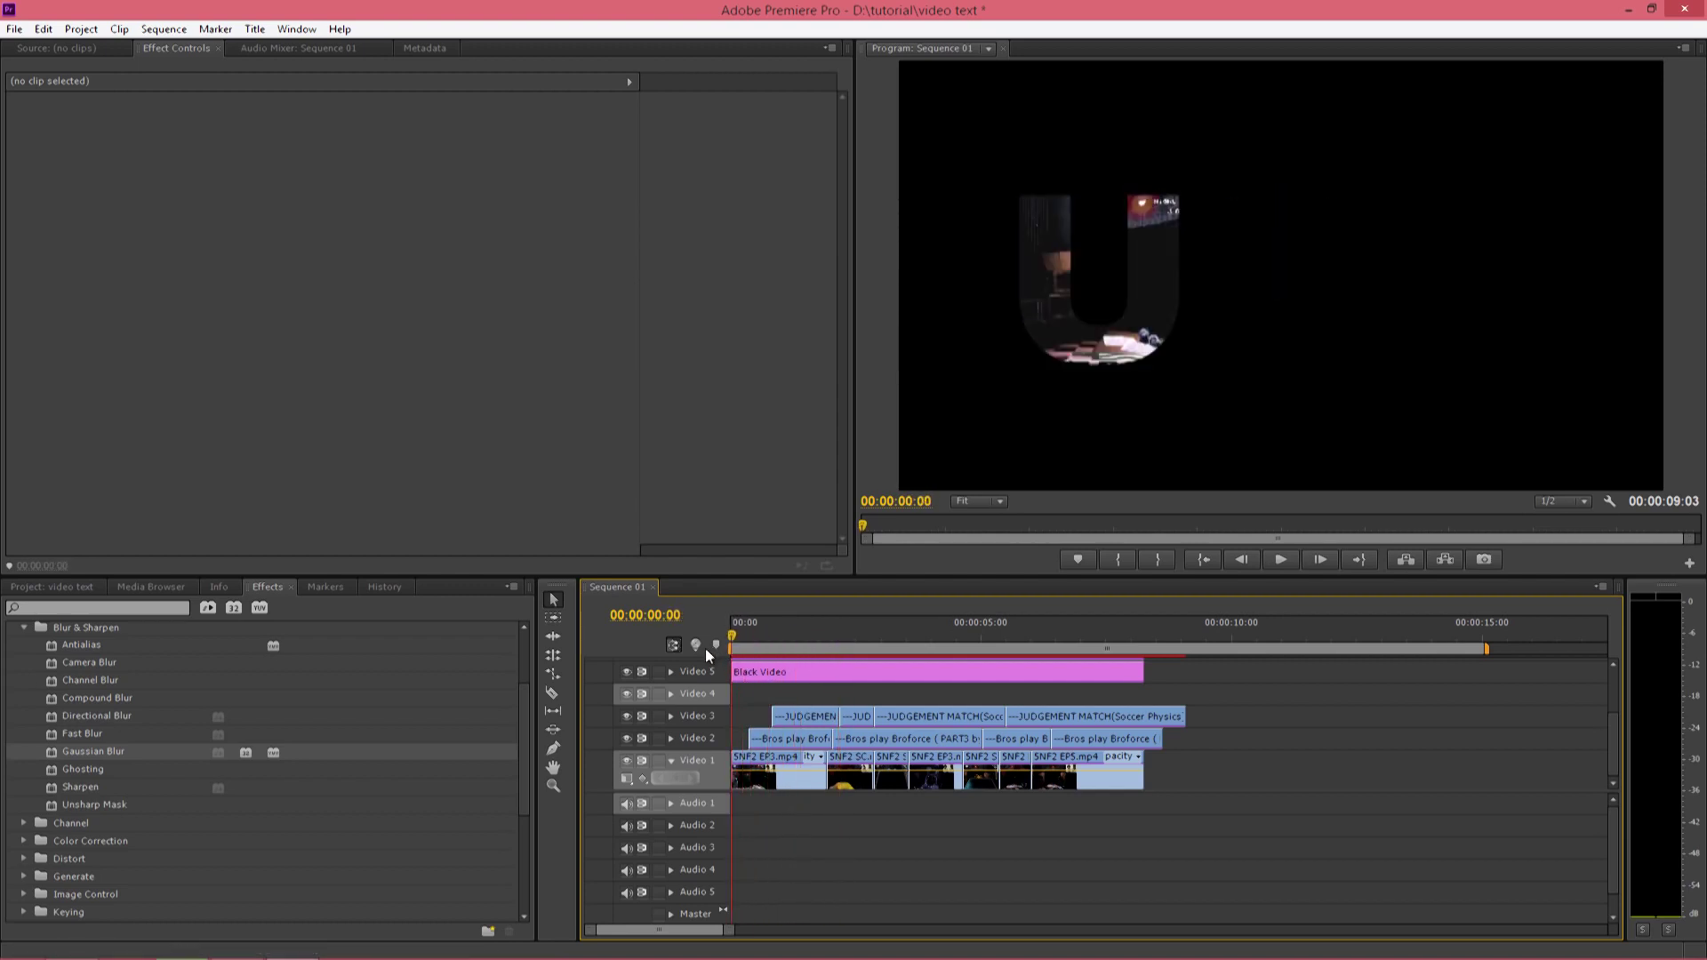
key(alt)
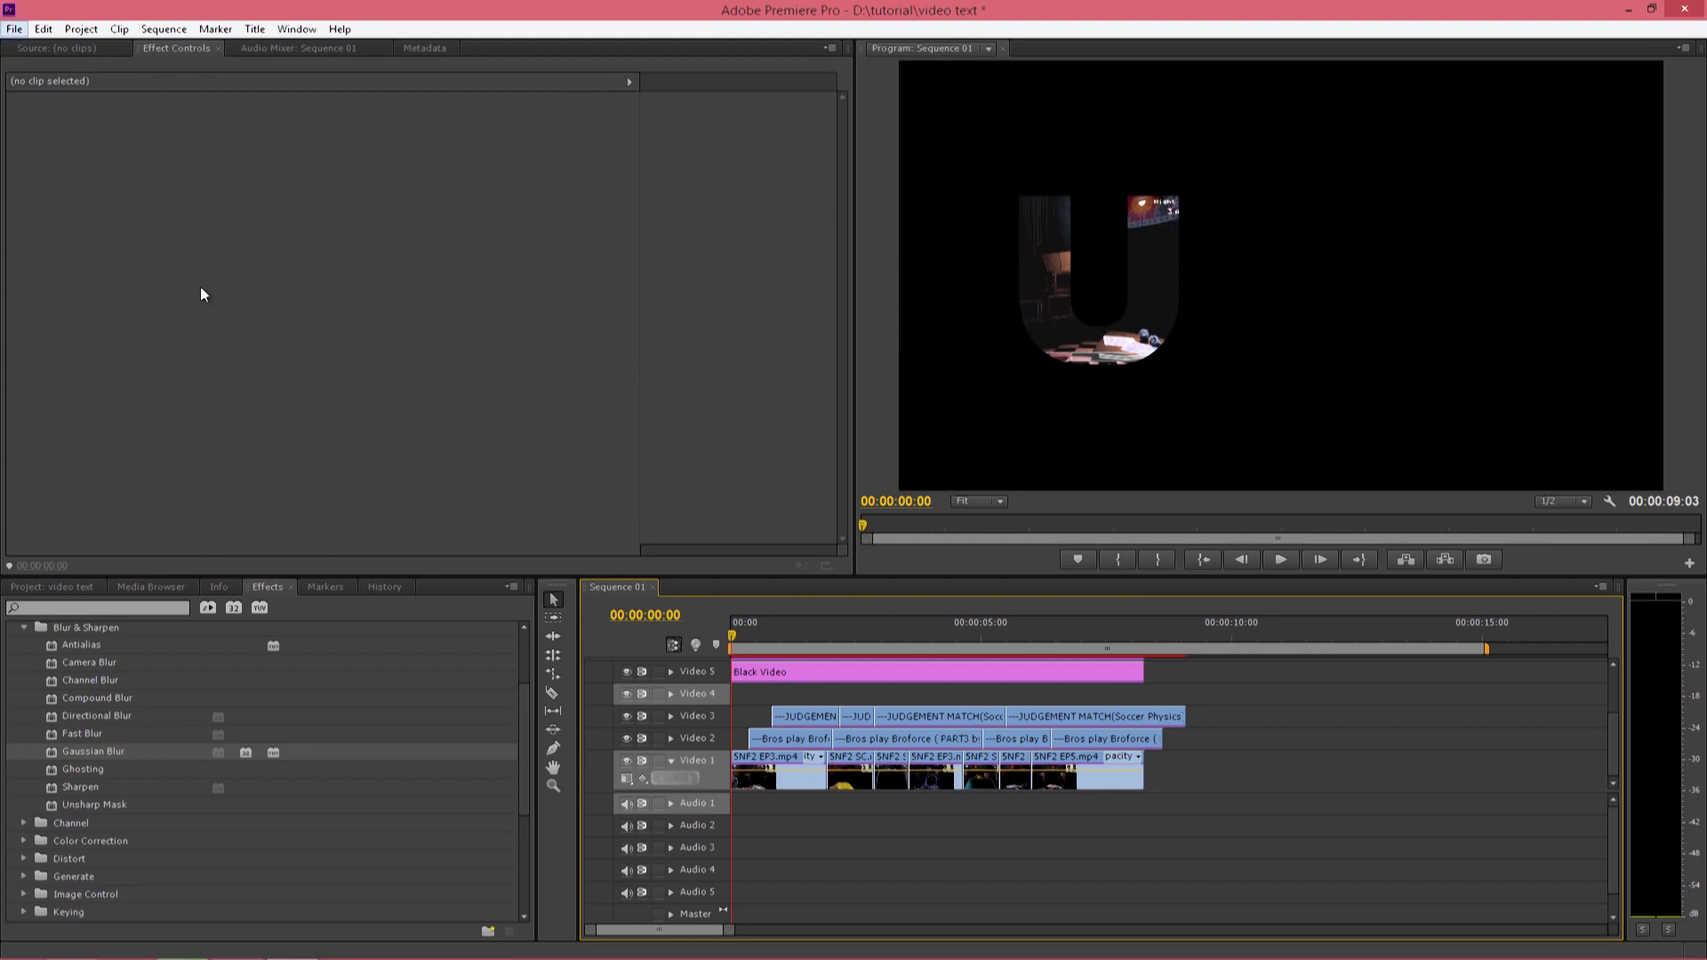